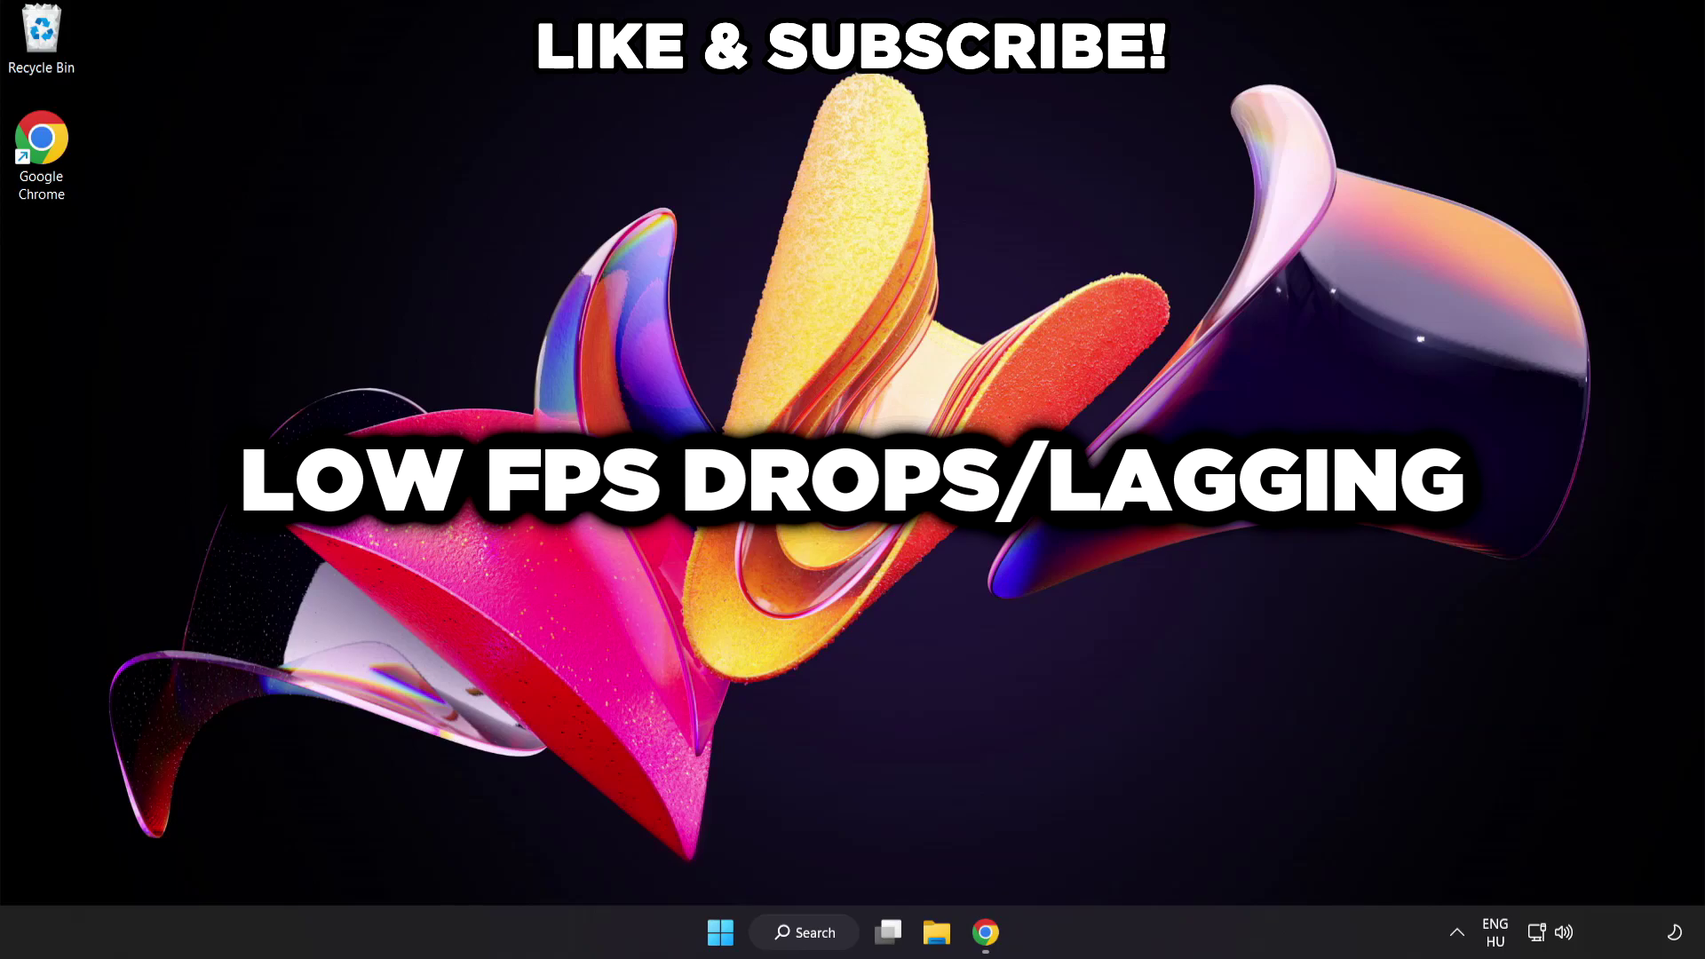
# Step: Search Windows for 'edit power plan'
pyautogui.click(822, 934)
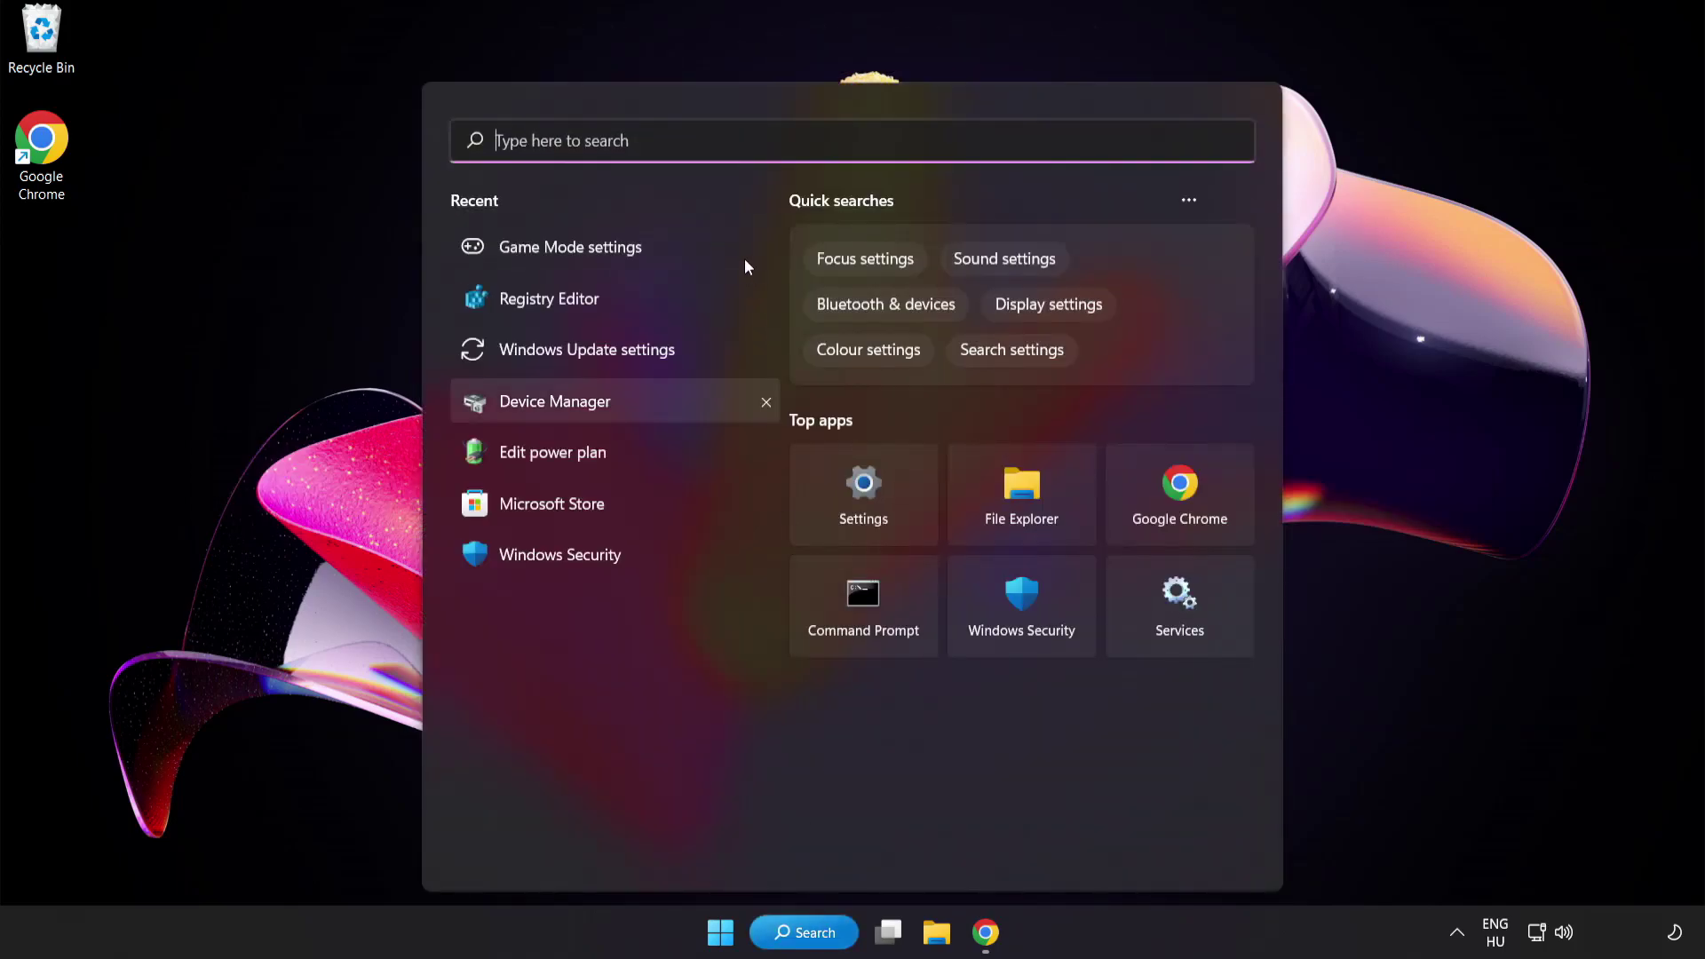
pyautogui.write('edit power plan')
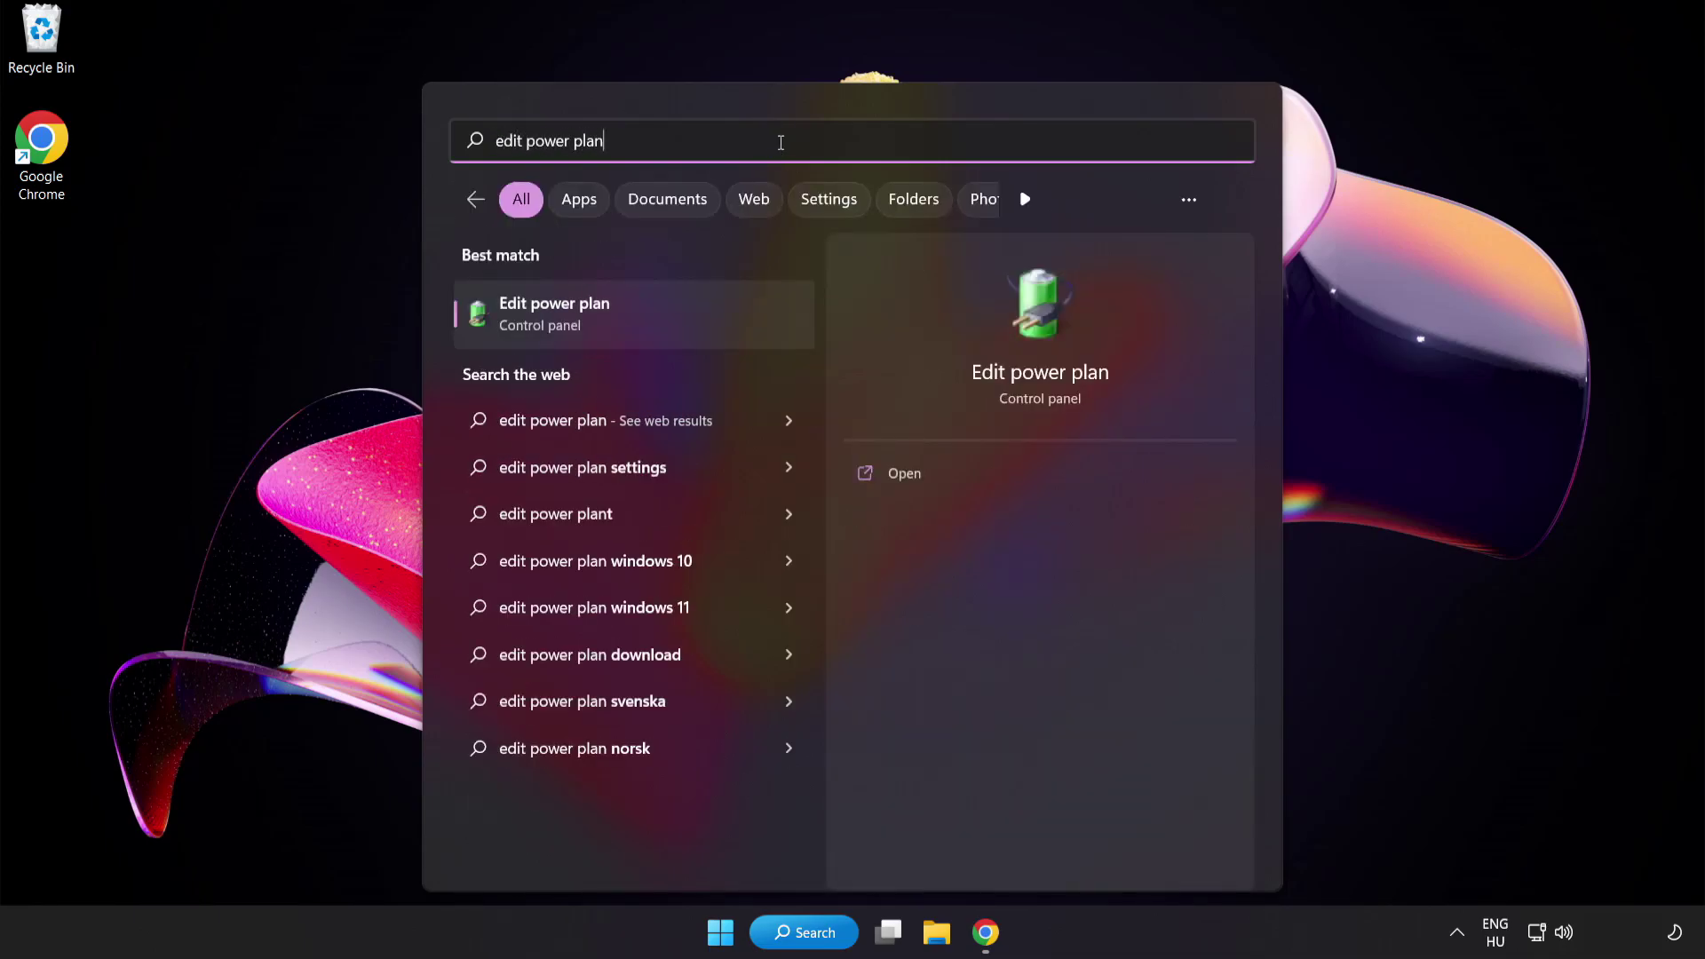
# Step: Switch the active power plan from Balanced to High performance, then close Power Options
pyautogui.click(695, 331)
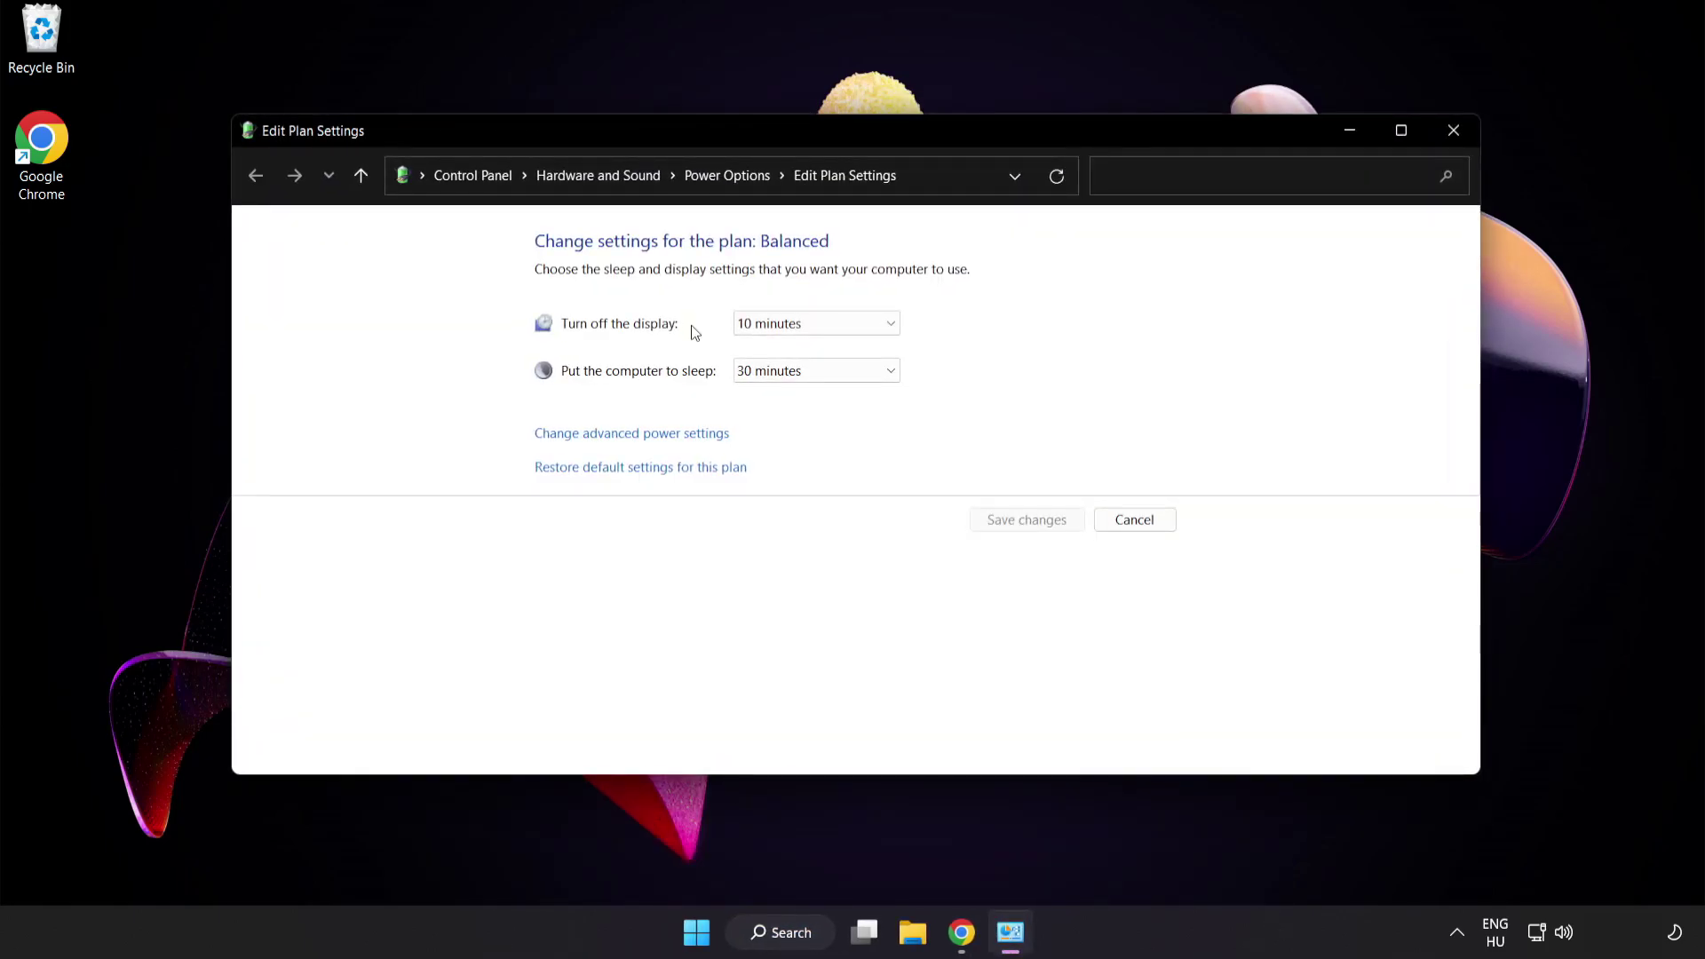
pyautogui.click(743, 177)
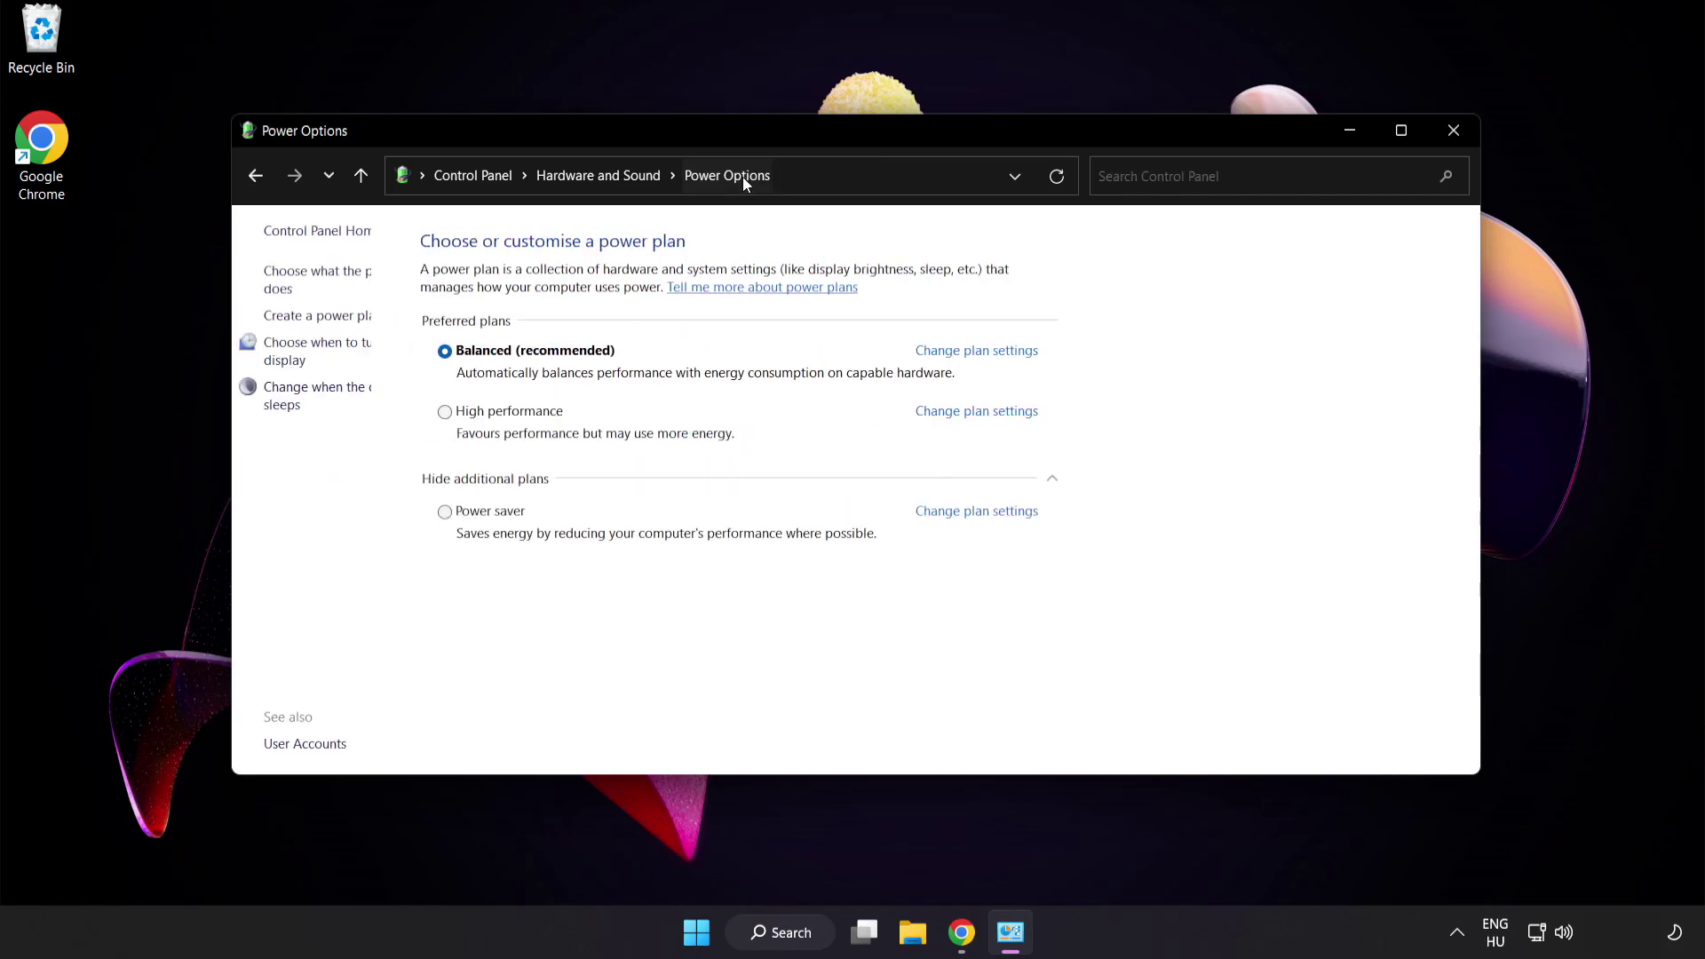
pyautogui.click(569, 413)
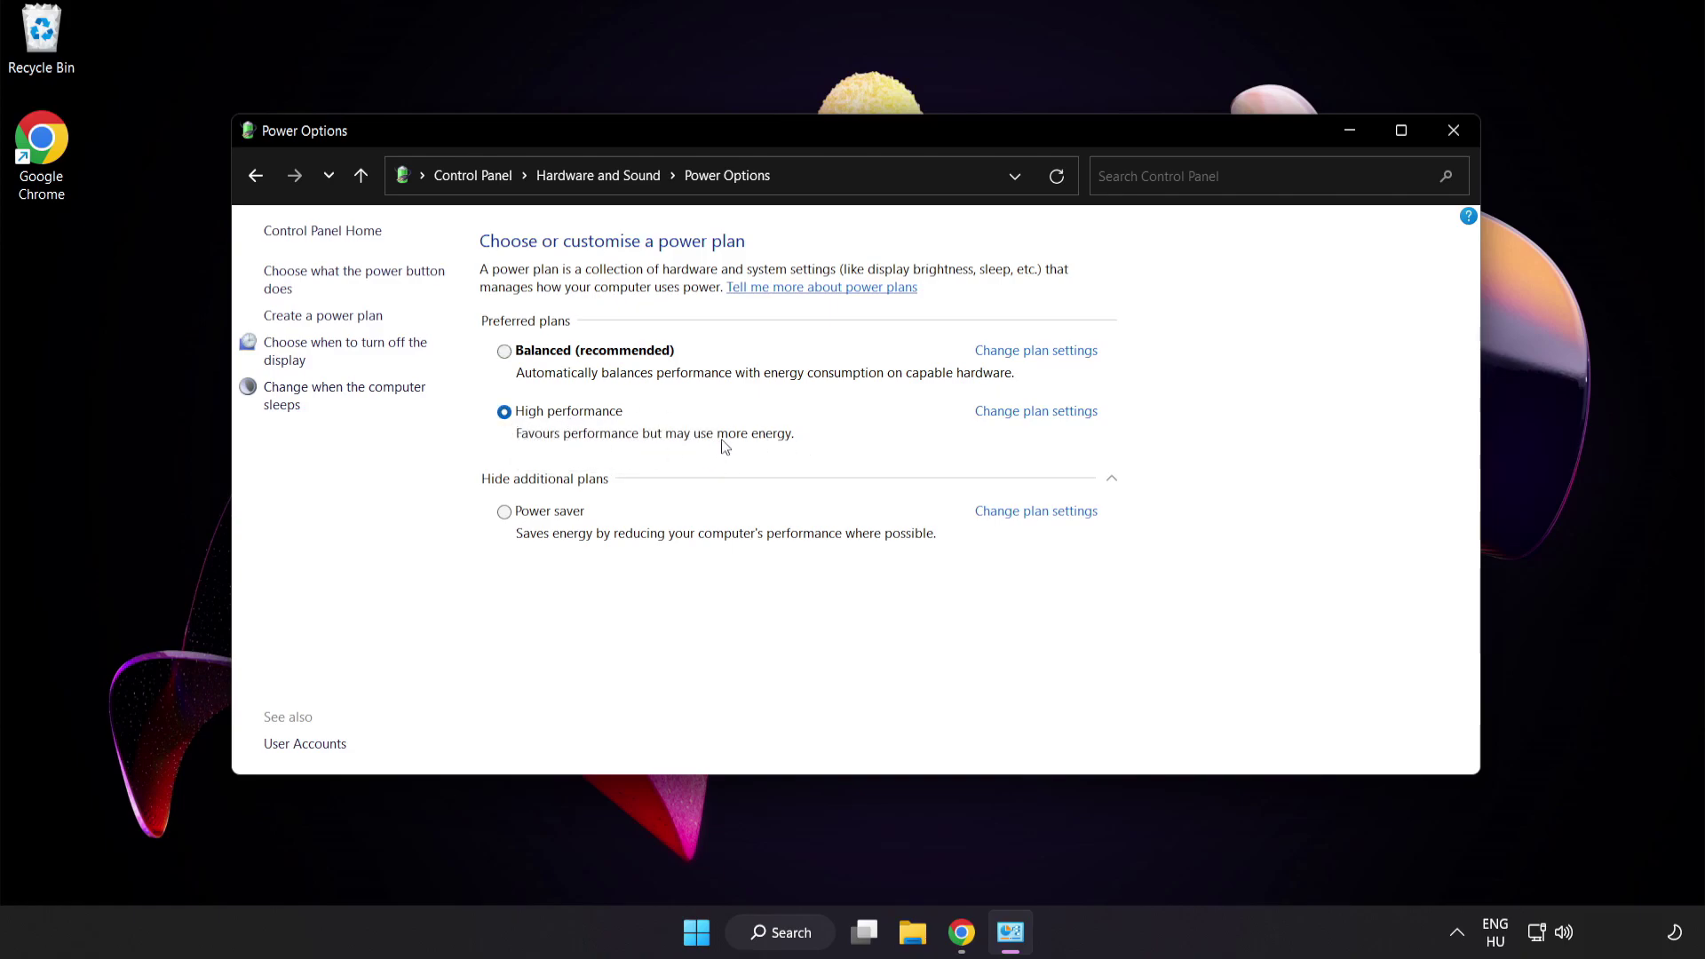
pyautogui.click(1455, 131)
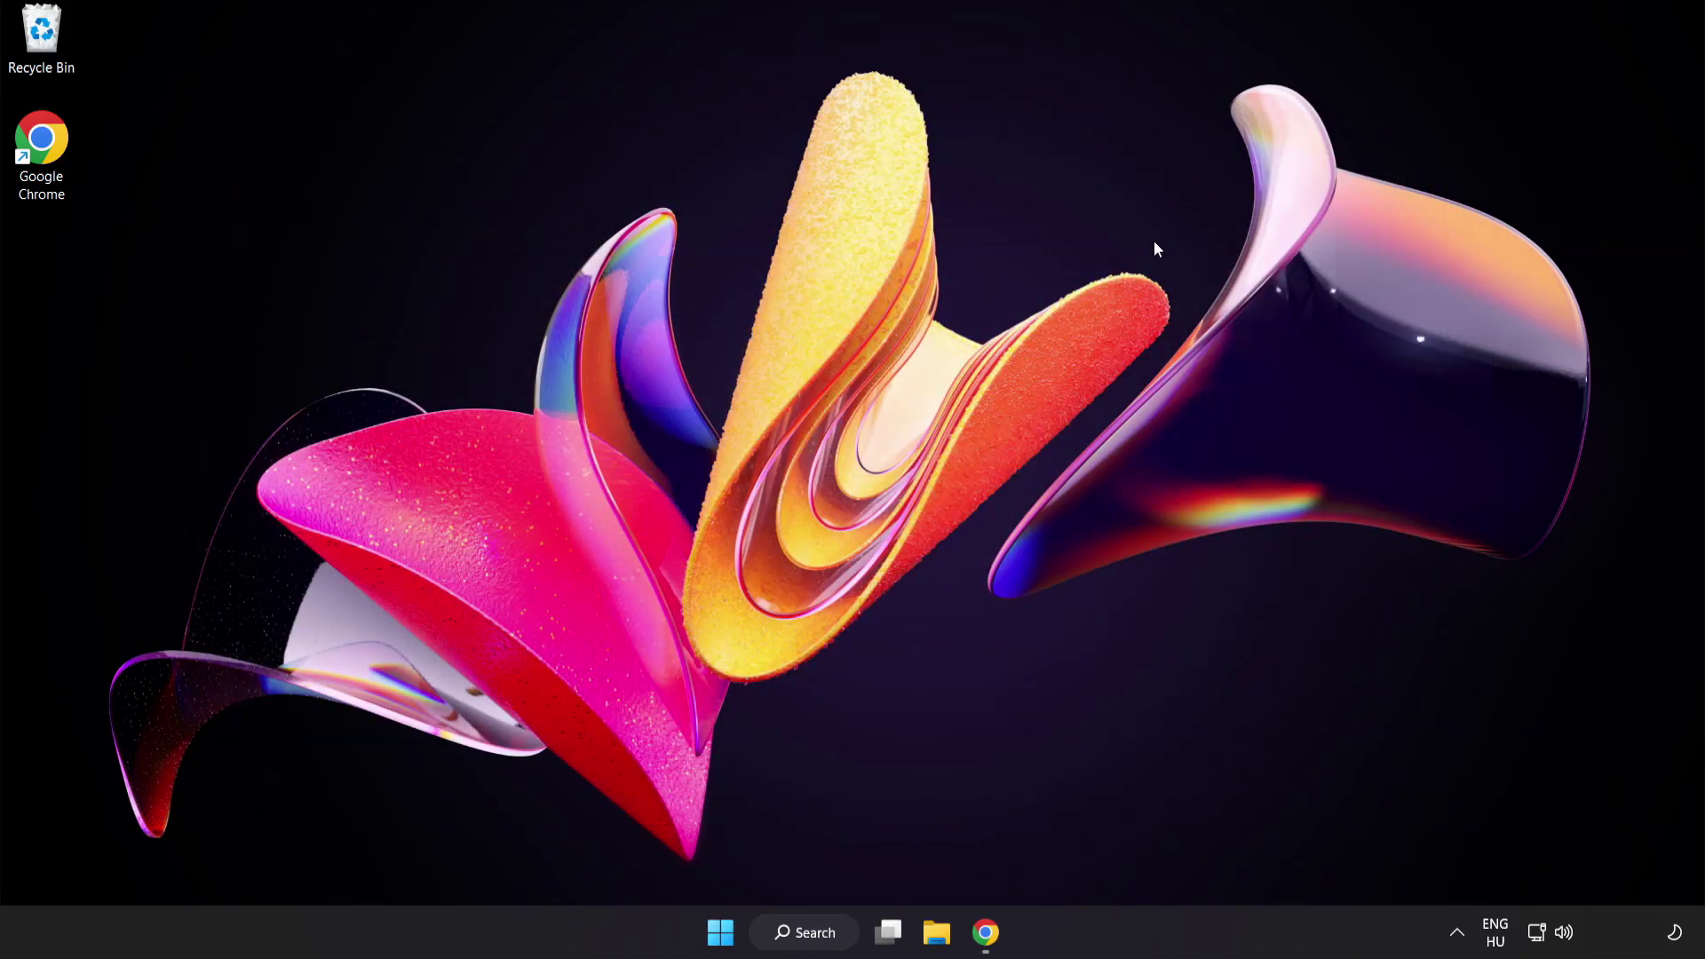
# Step: Search Windows for 'device manager'
pyautogui.click(826, 928)
pyautogui.write('d')
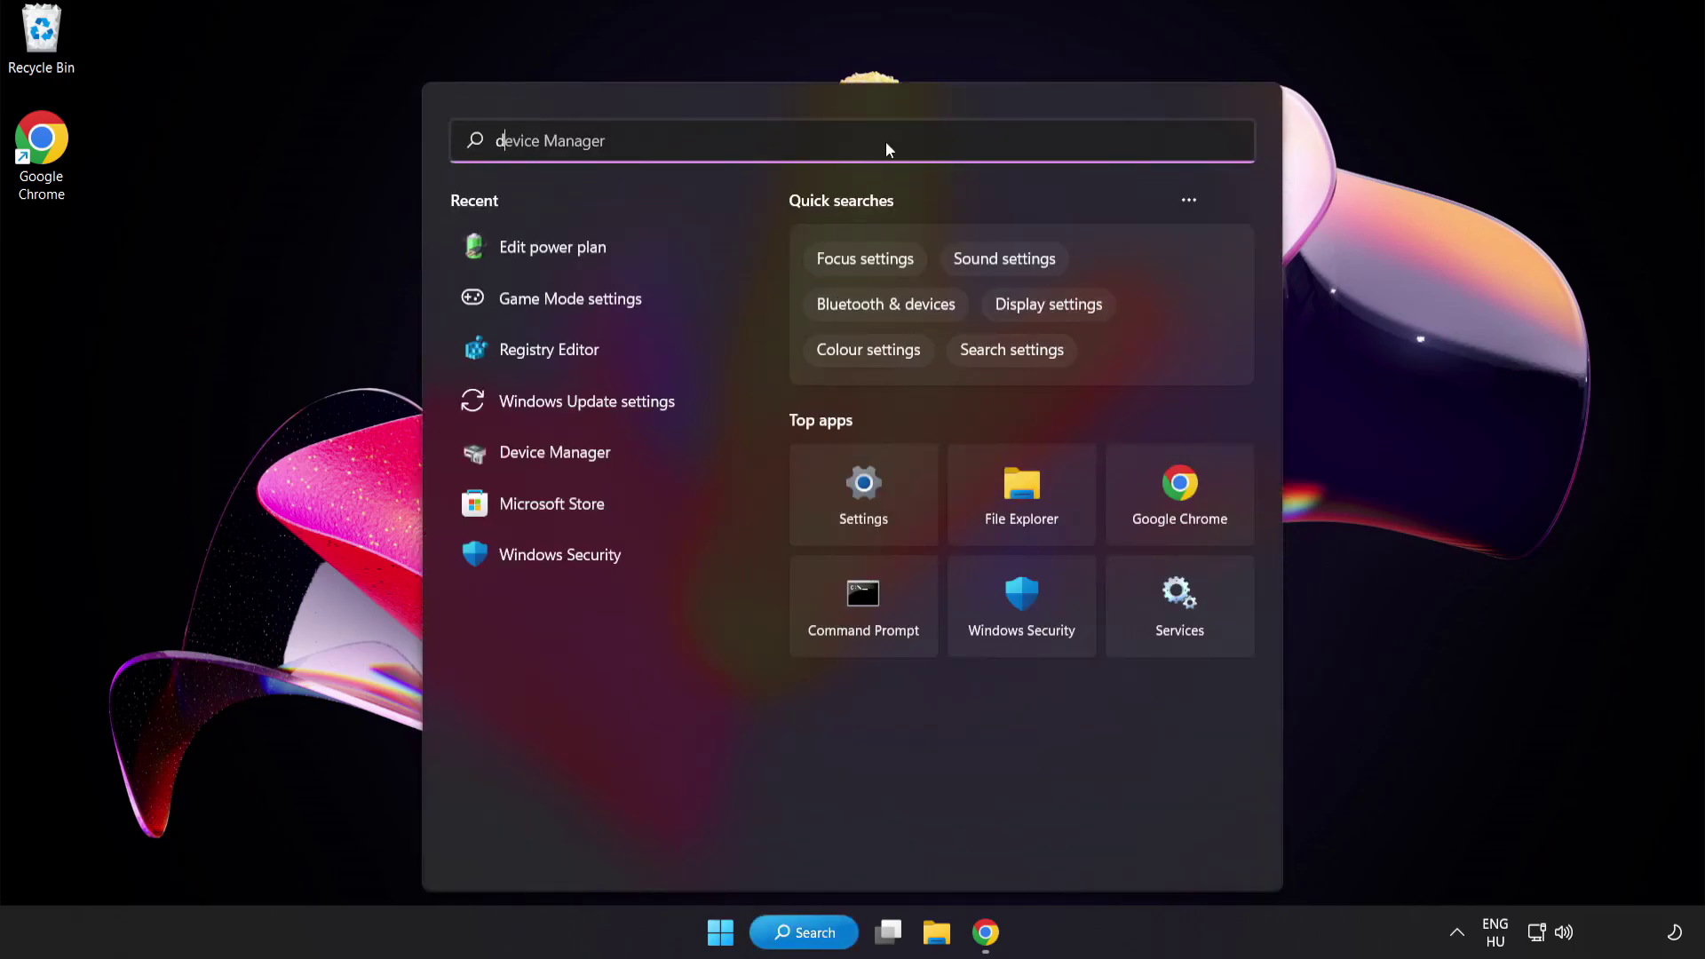
pyautogui.write('evice manager')
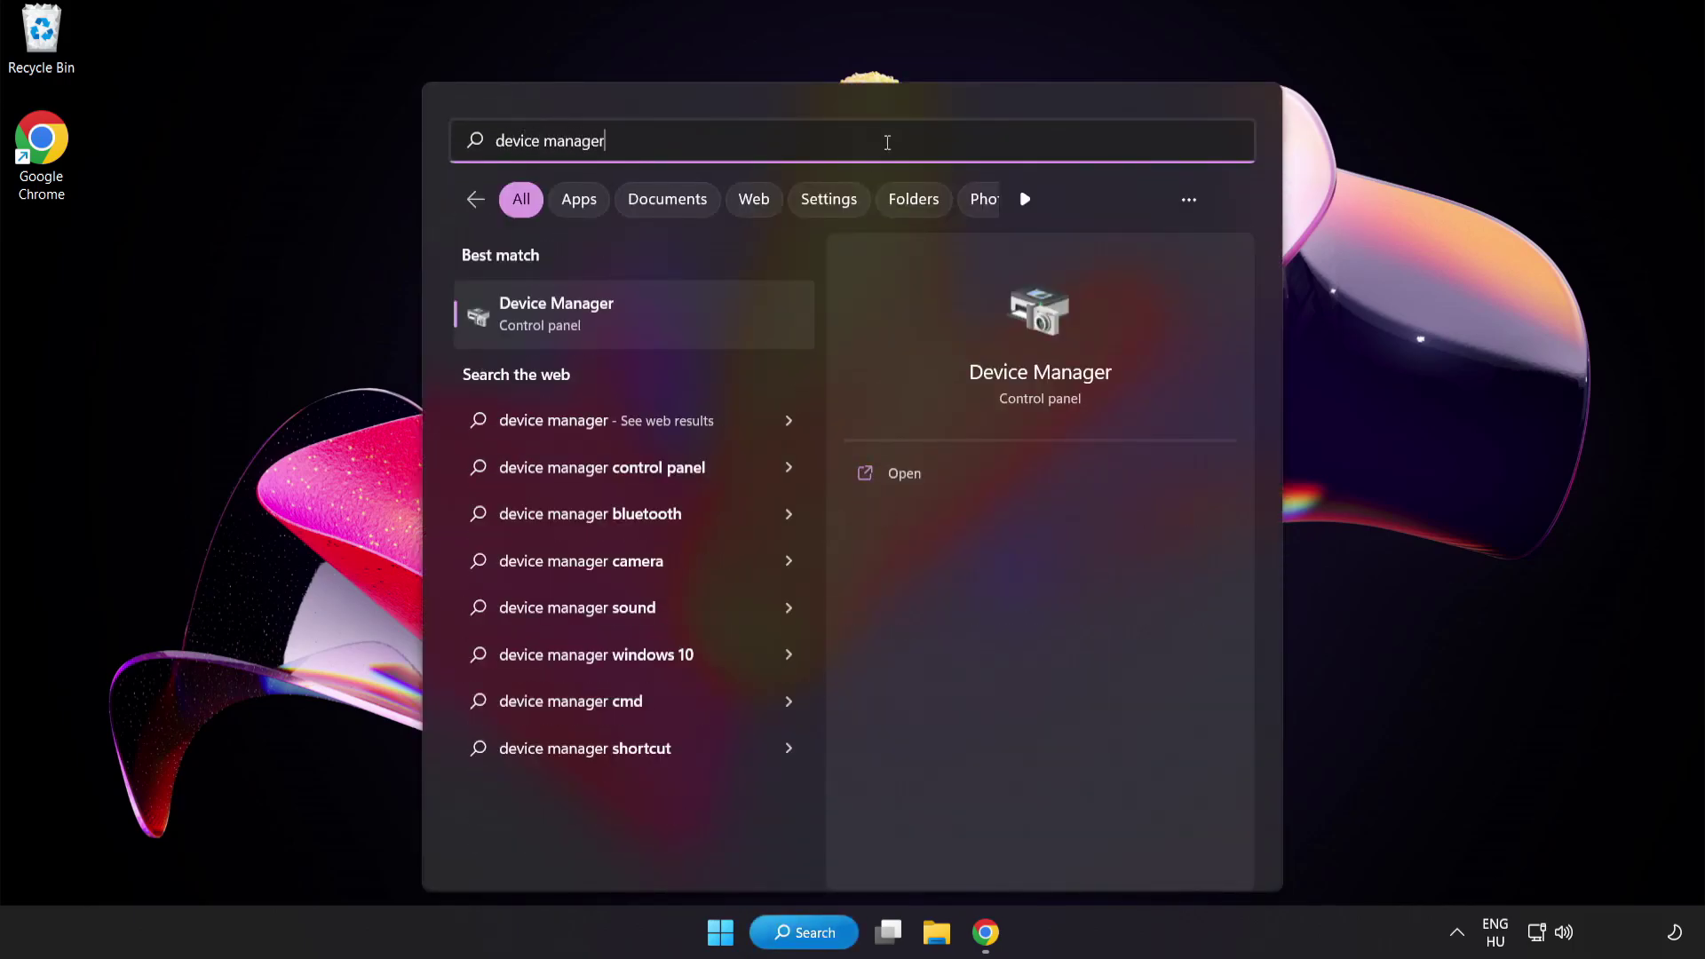
# Step: Launch Device Manager, expand Display adapters and bring up the VMware SVGA 3D context menu
pyautogui.click(699, 324)
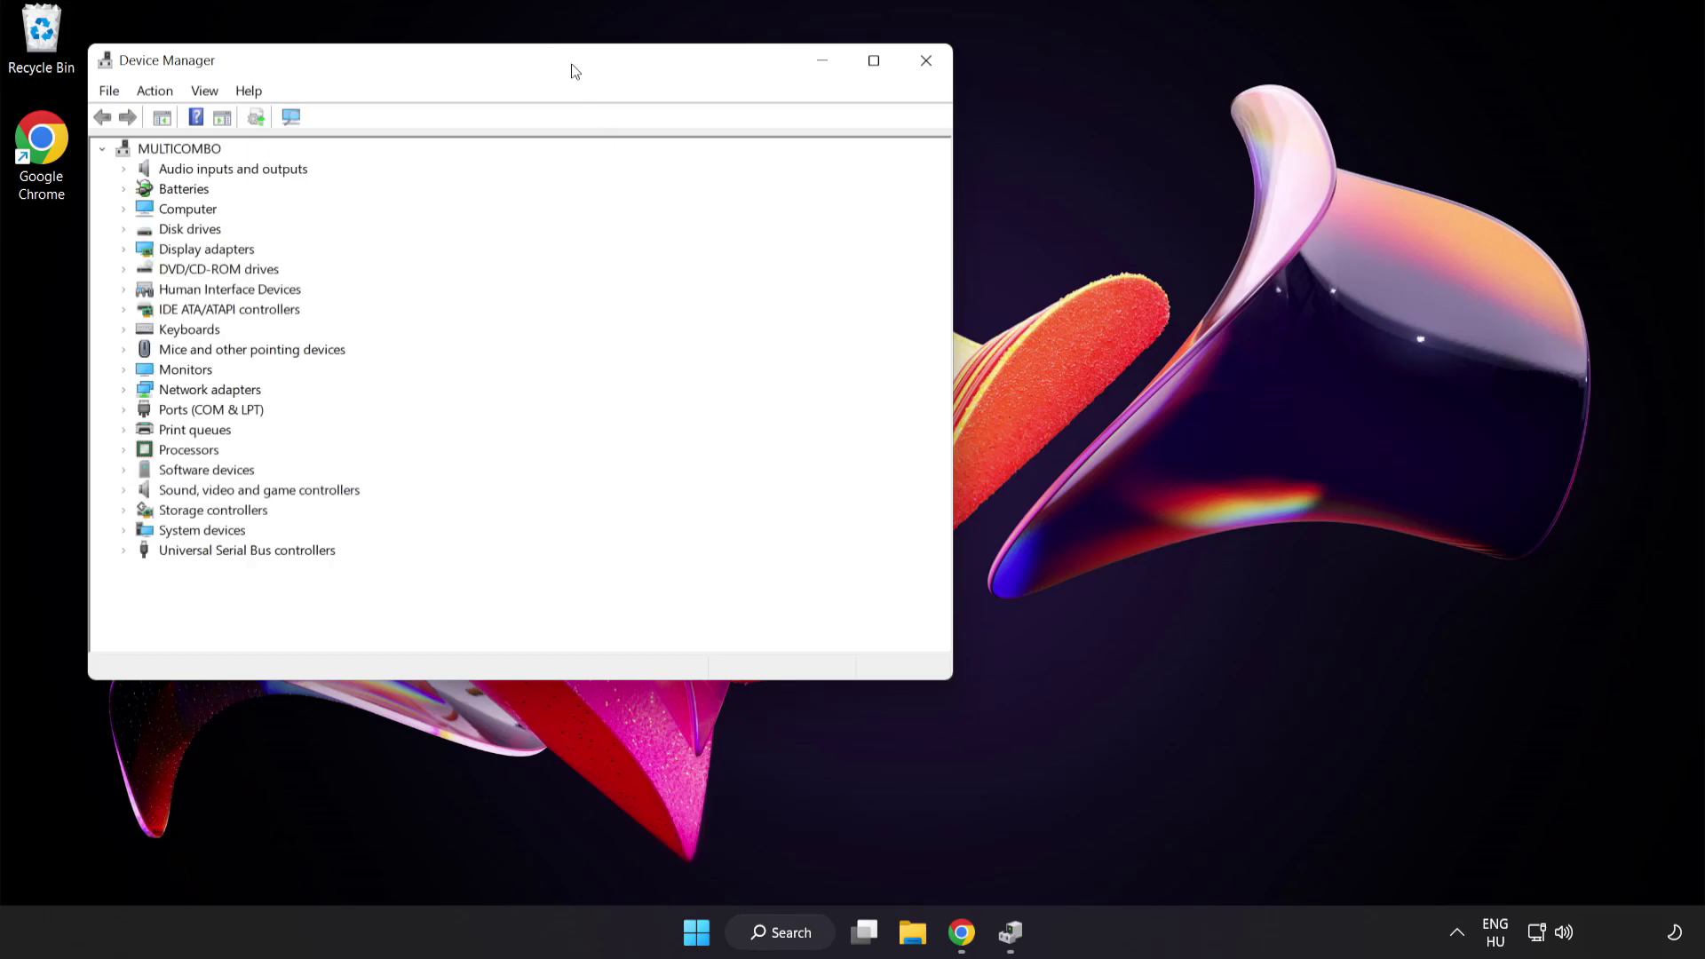
pyautogui.moveTo(575, 71); pyautogui.dragTo(864, 176)
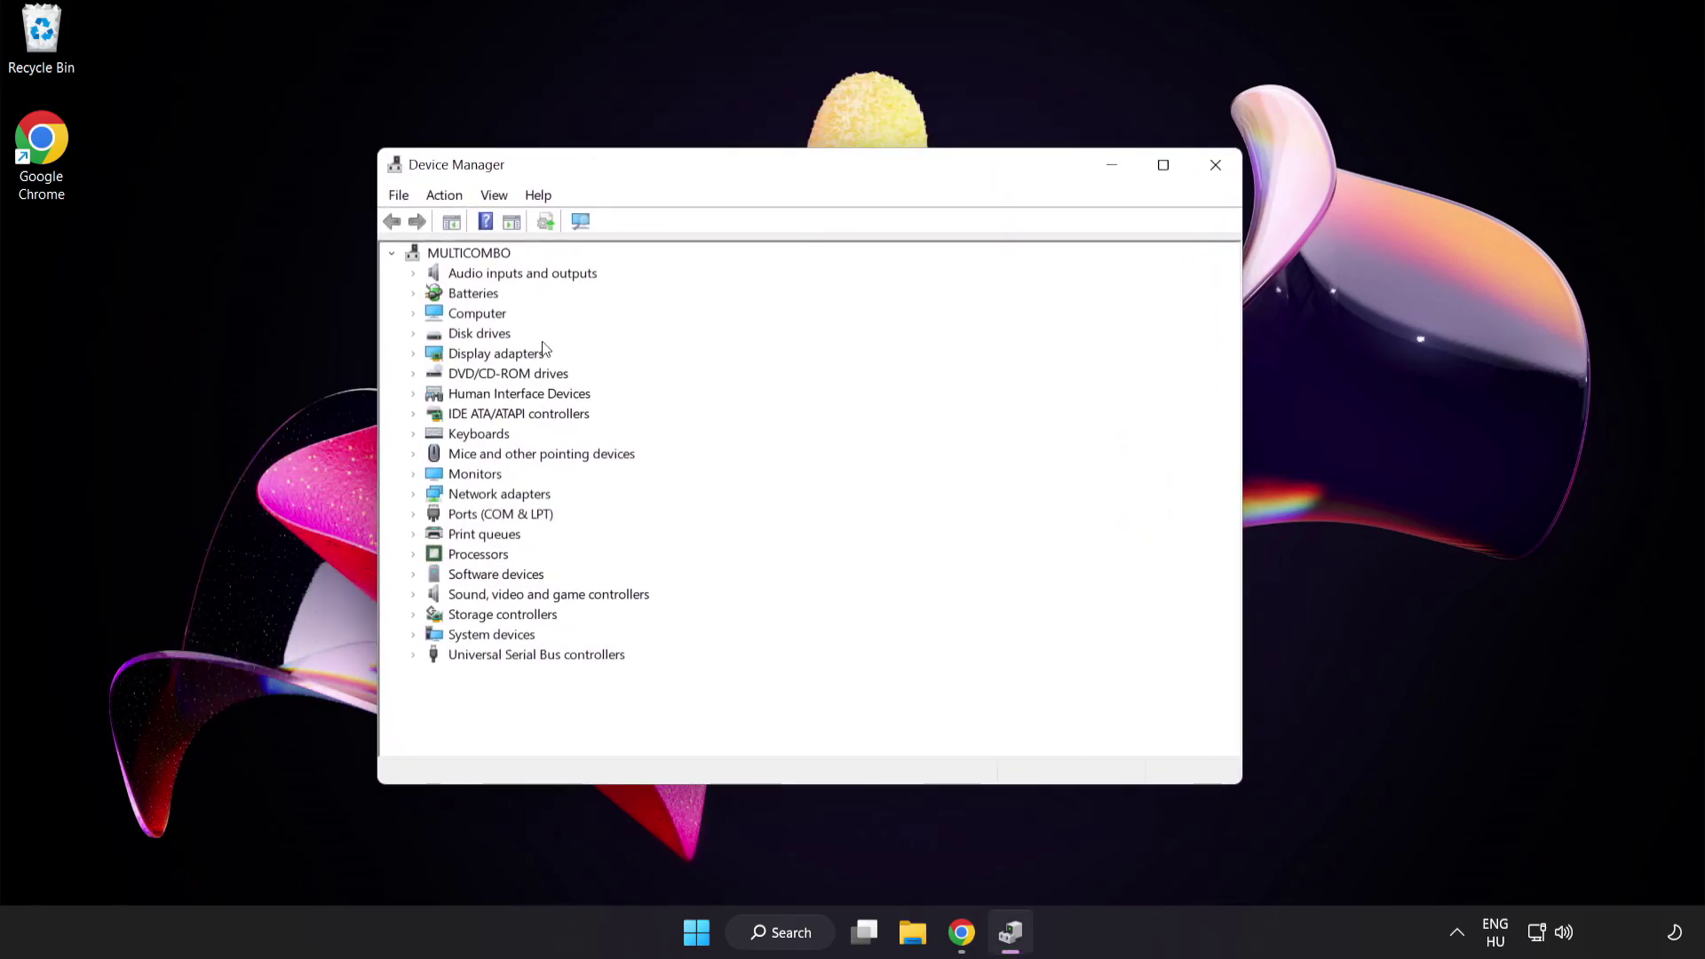
pyautogui.click(437, 360)
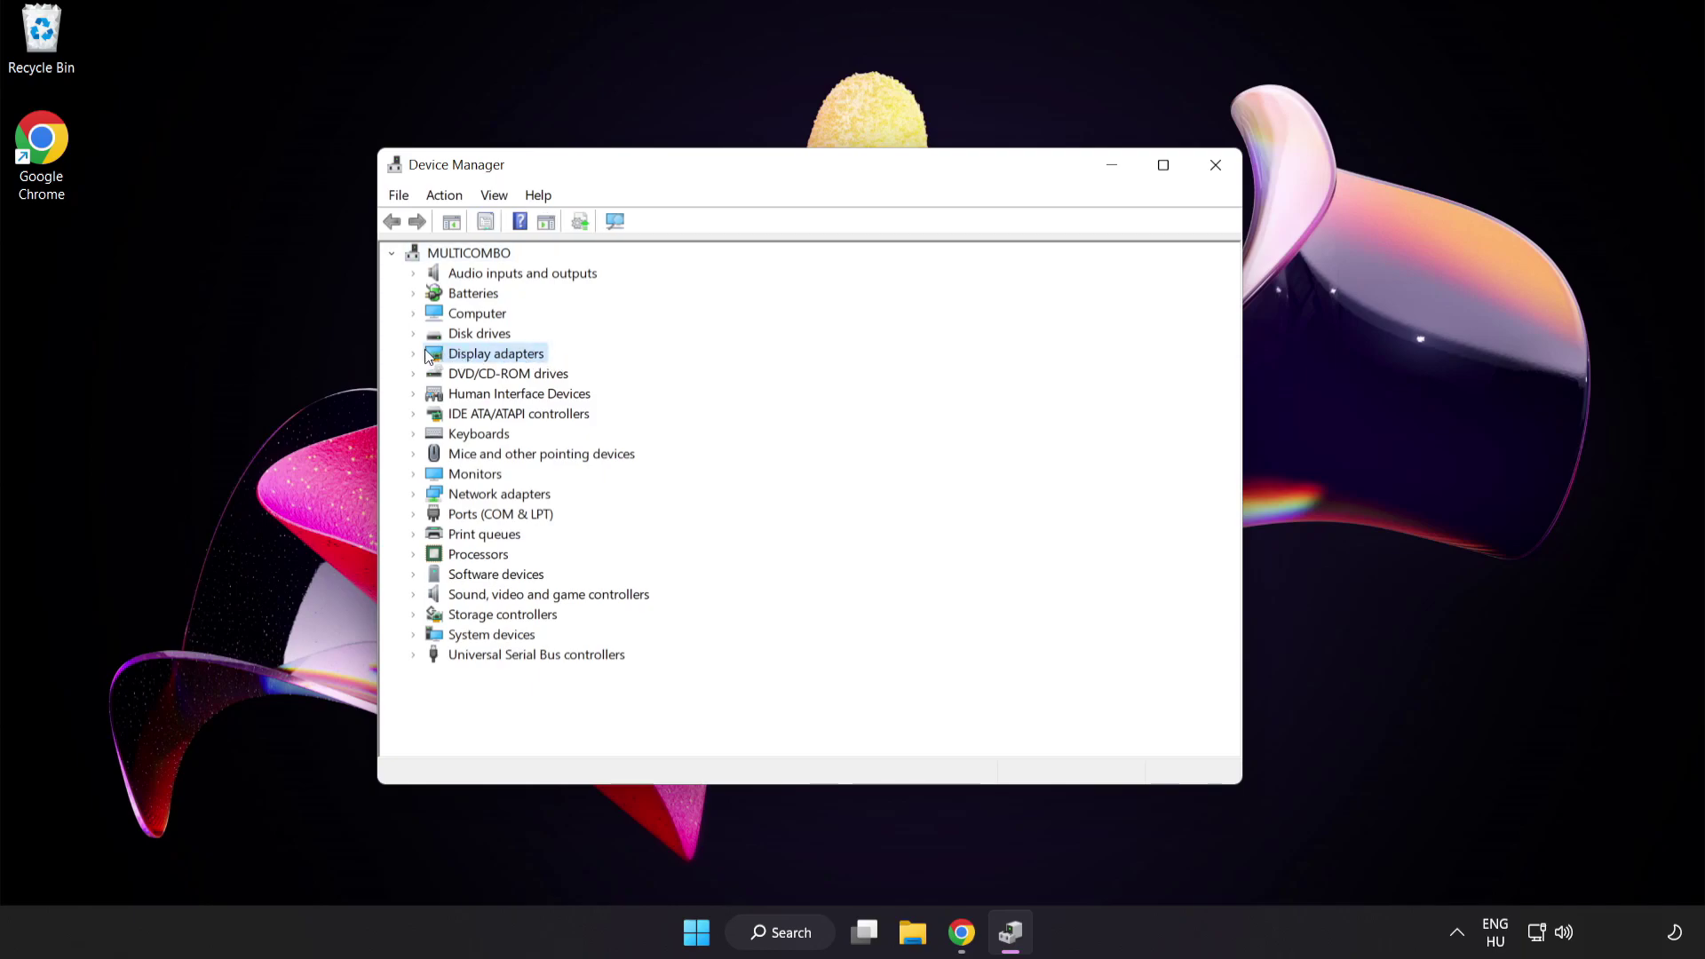
pyautogui.click(414, 355)
pyautogui.click(486, 374)
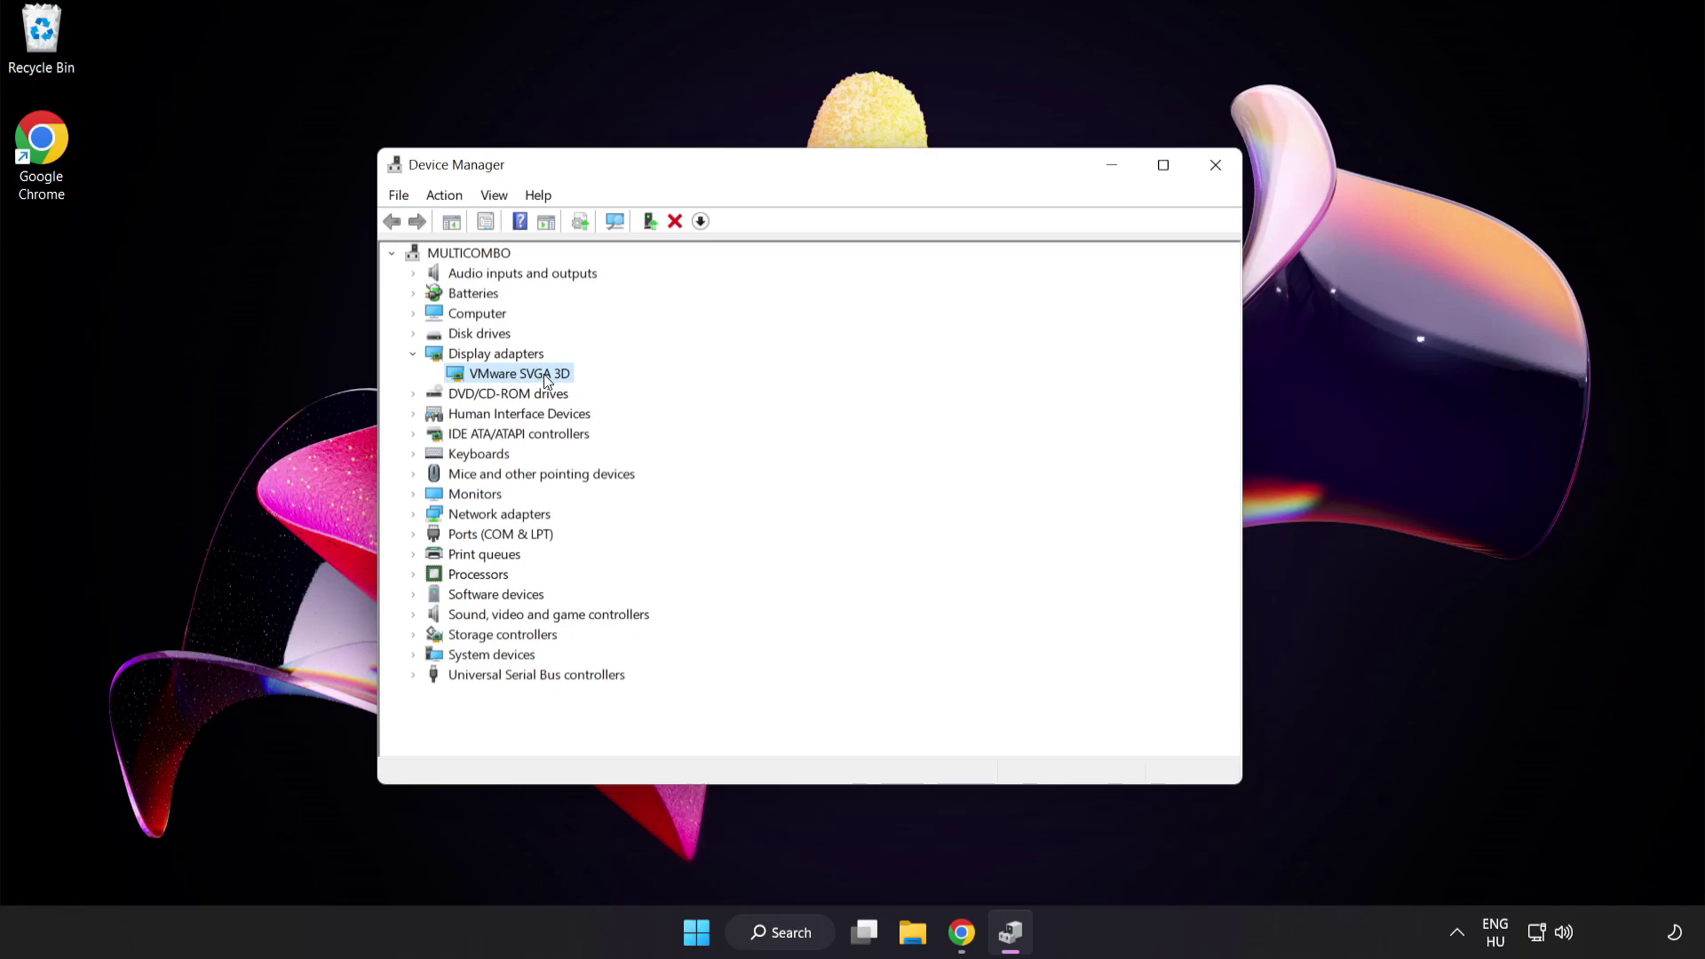
pyautogui.rightClick(544, 374)
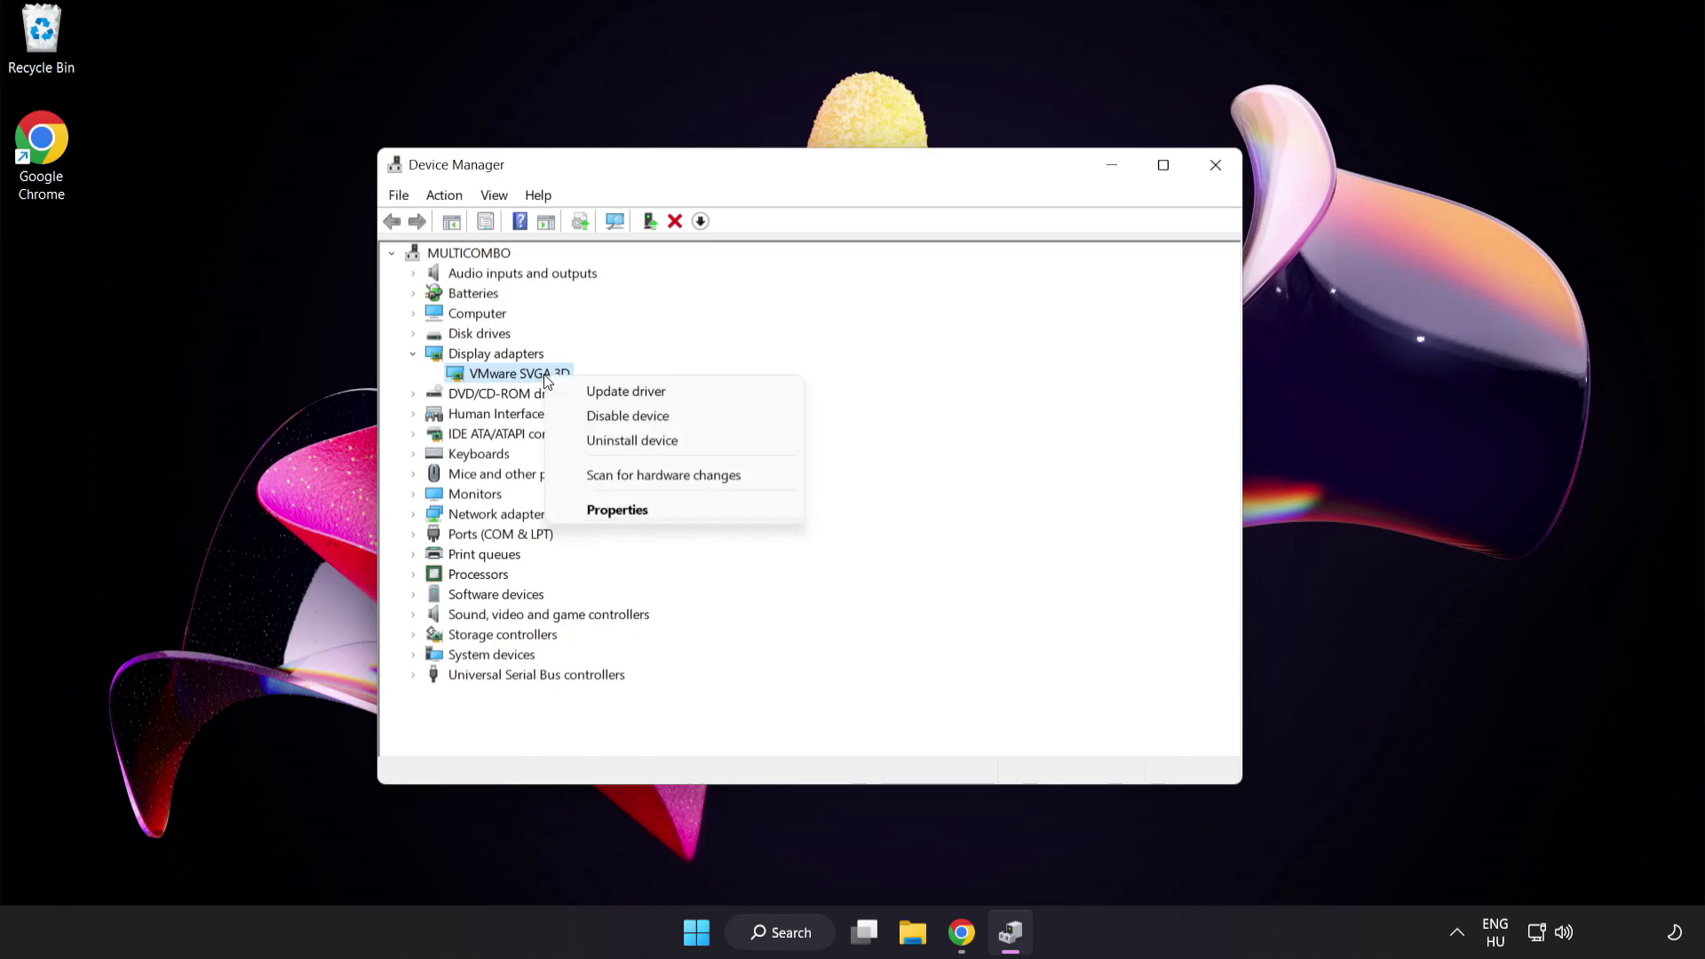
# Step: Search automatically for a newer VMware SVGA 3D driver and dismiss the 'best drivers already installed' result
pyautogui.click(668, 393)
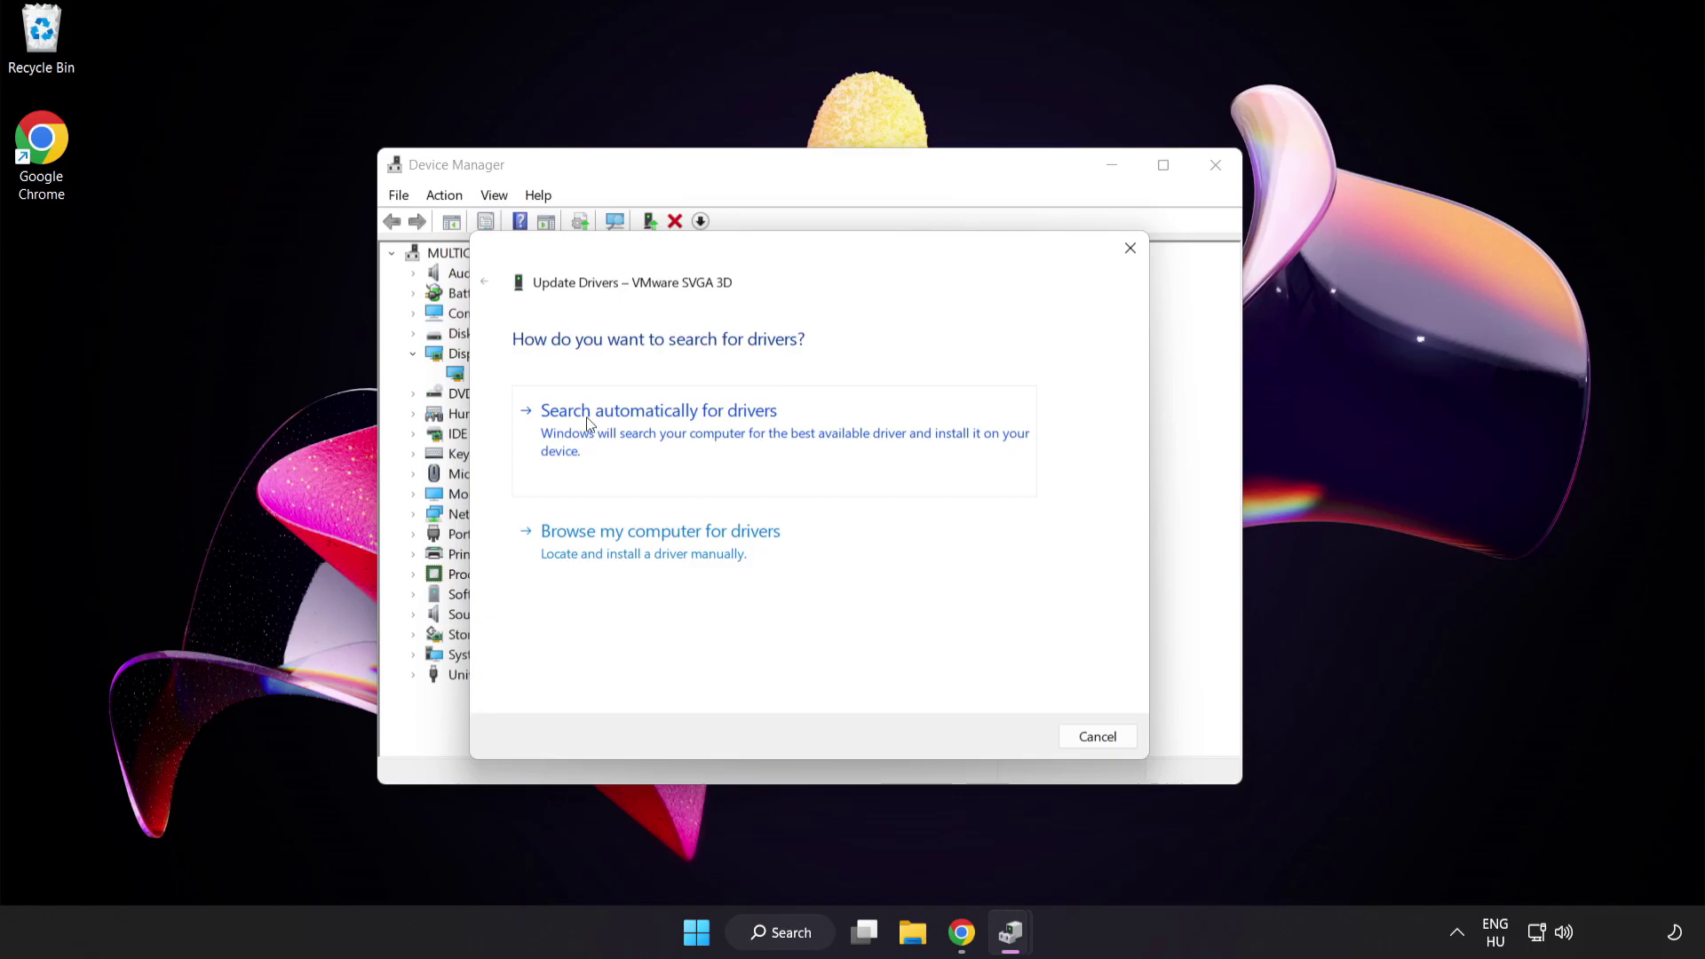
pyautogui.click(704, 433)
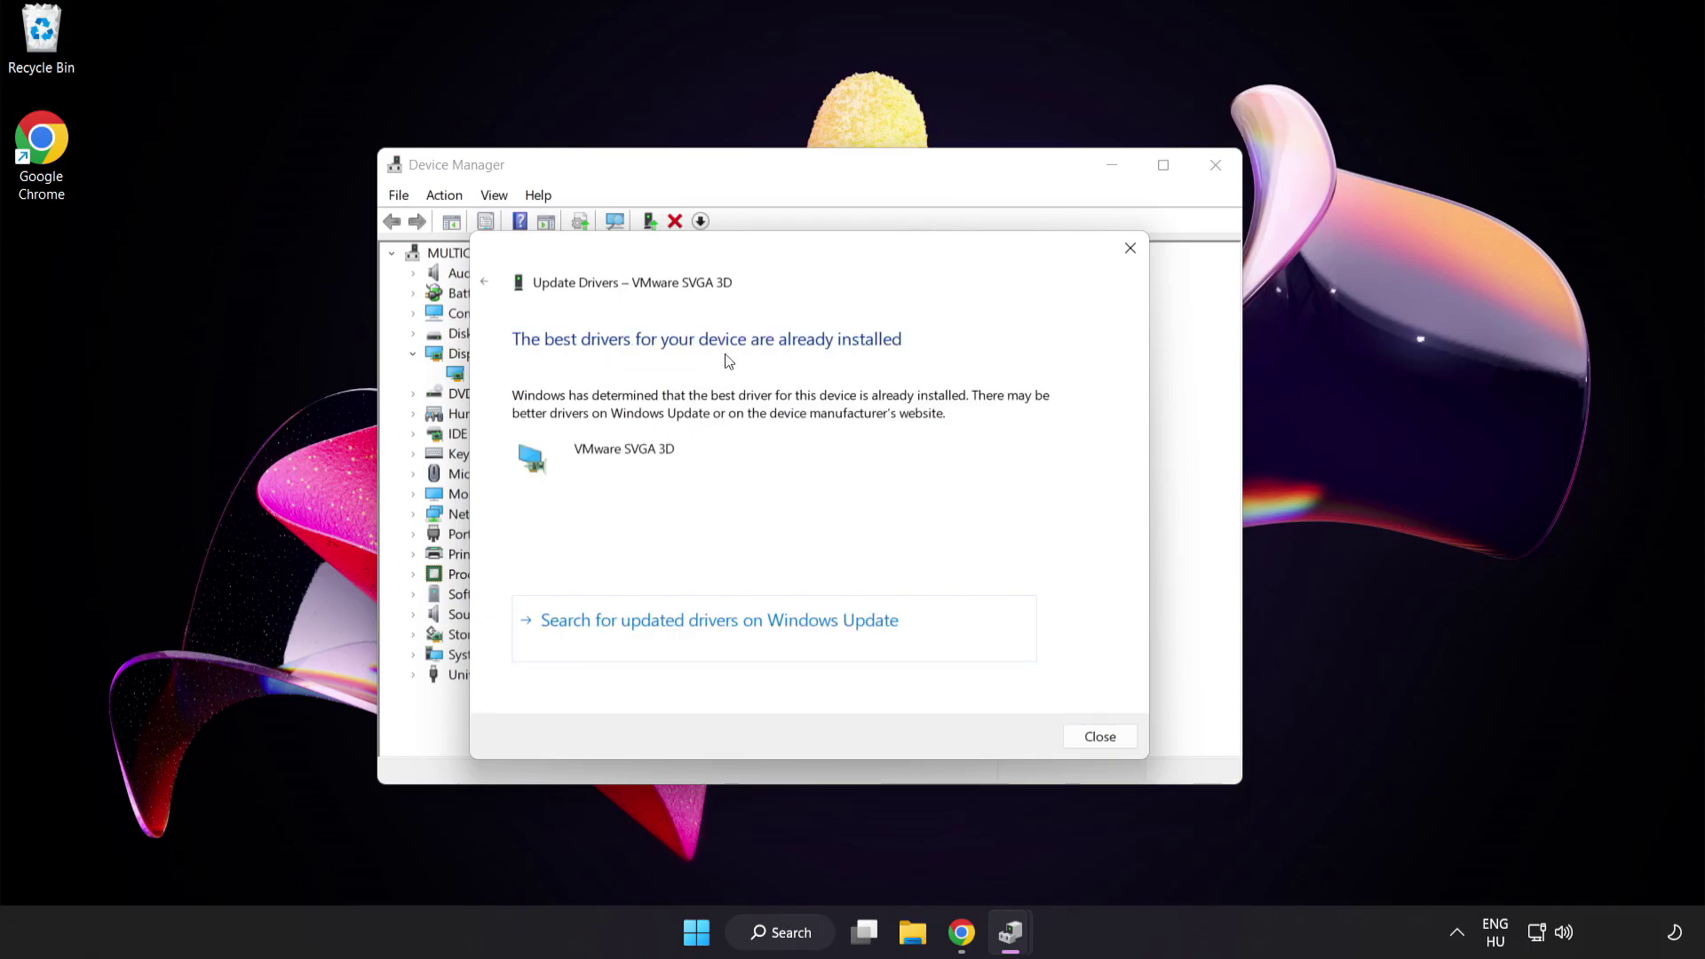
pyautogui.click(1099, 737)
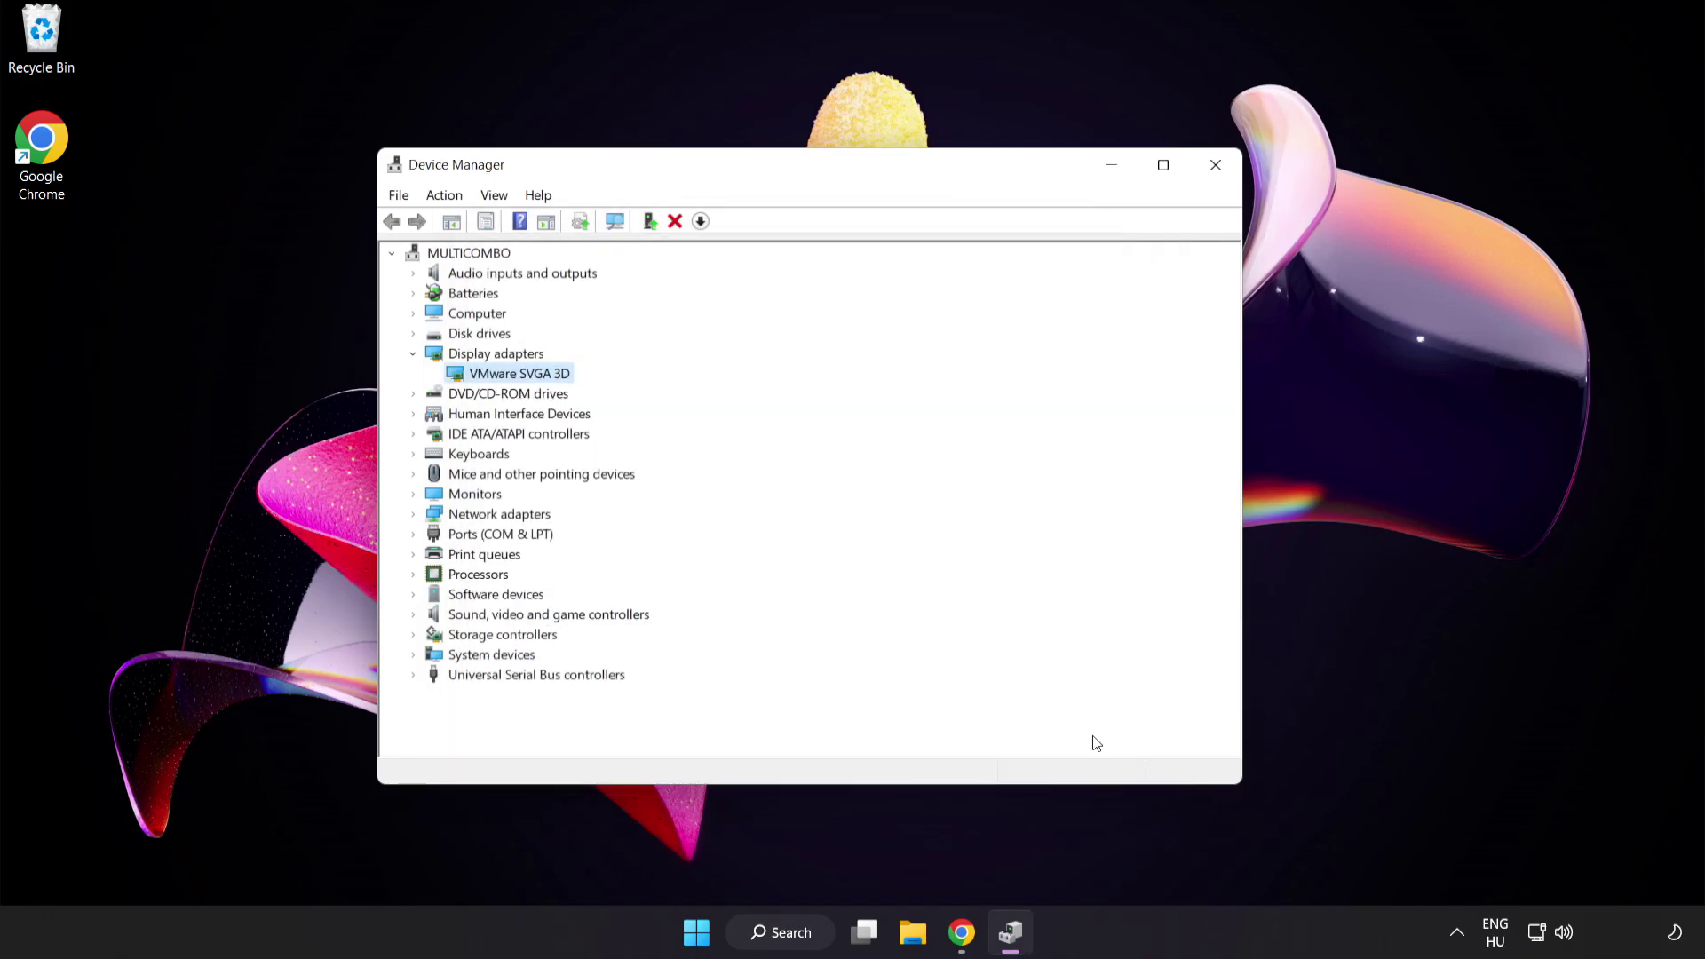
# Step: Close Device Manager and open Game Mode settings by searching 'game mode settings'
pyautogui.click(1210, 178)
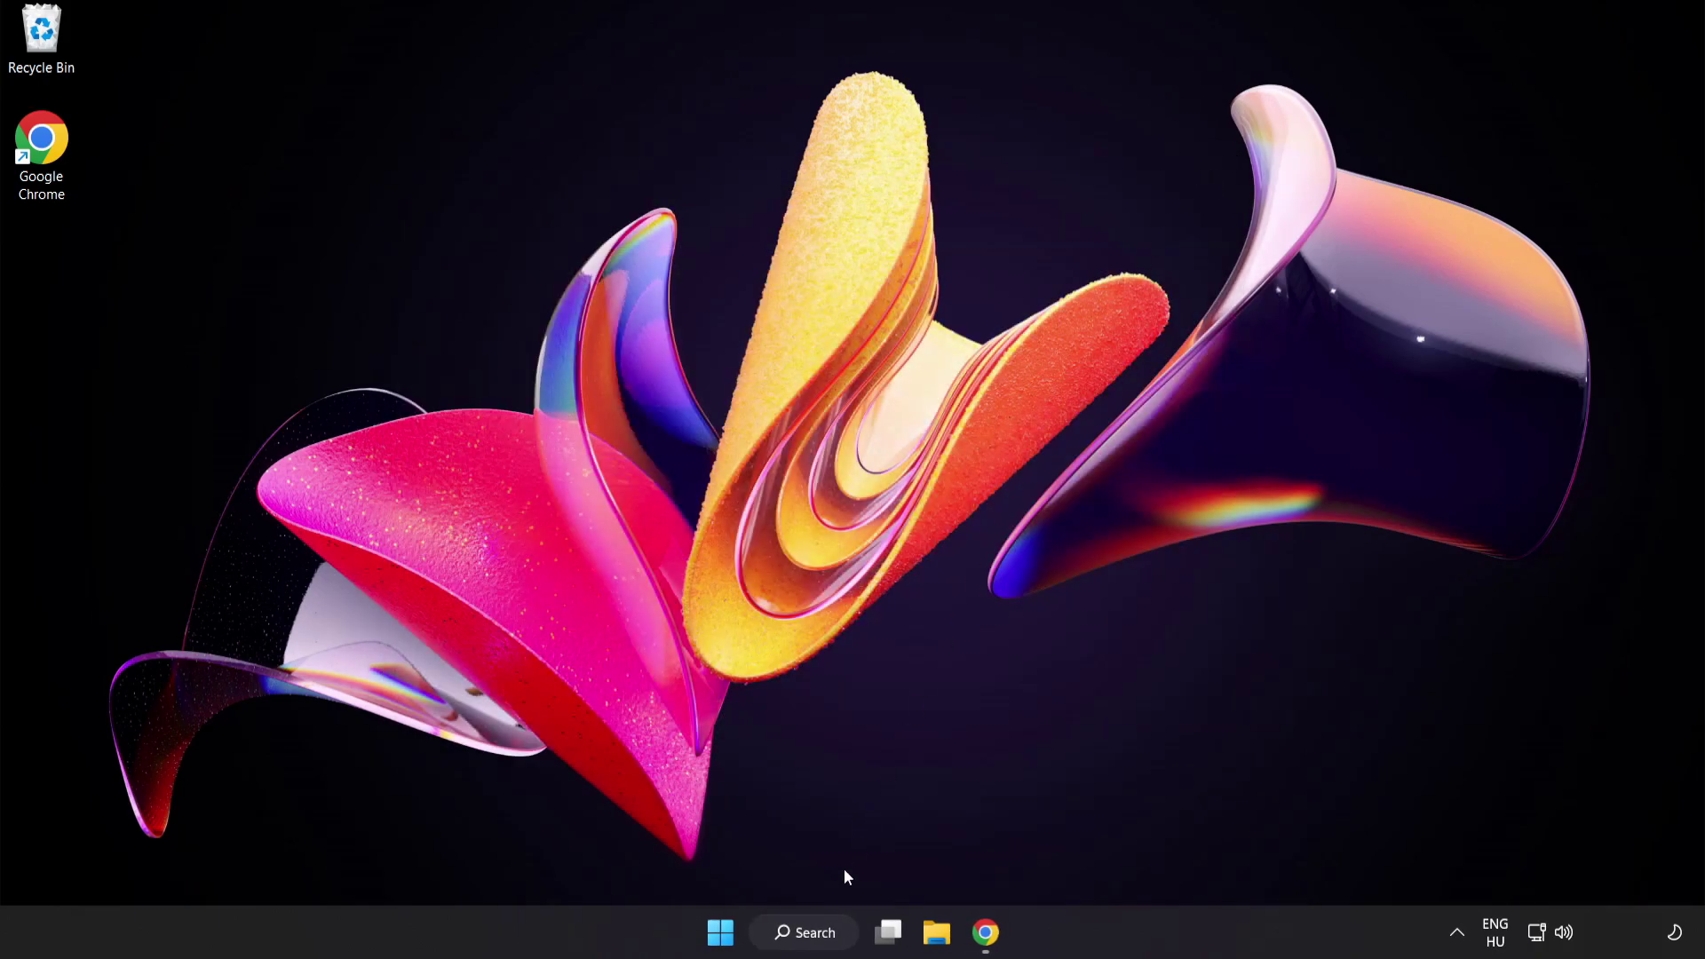
pyautogui.click(824, 945)
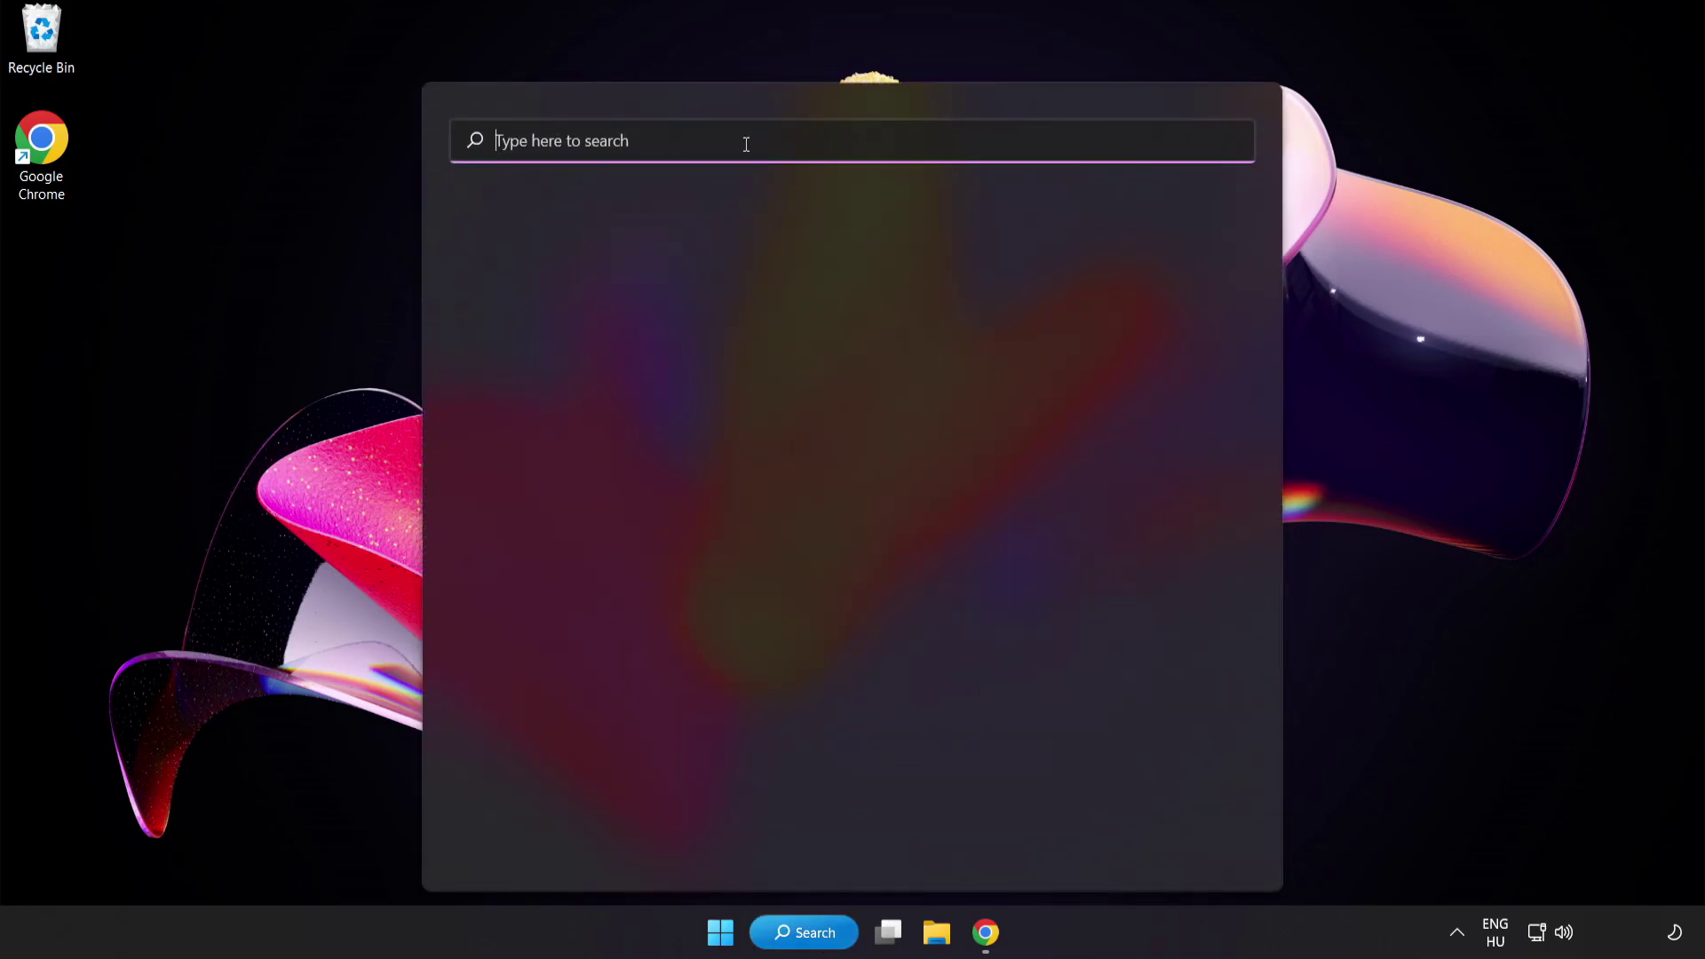
pyautogui.write('game mode settings')
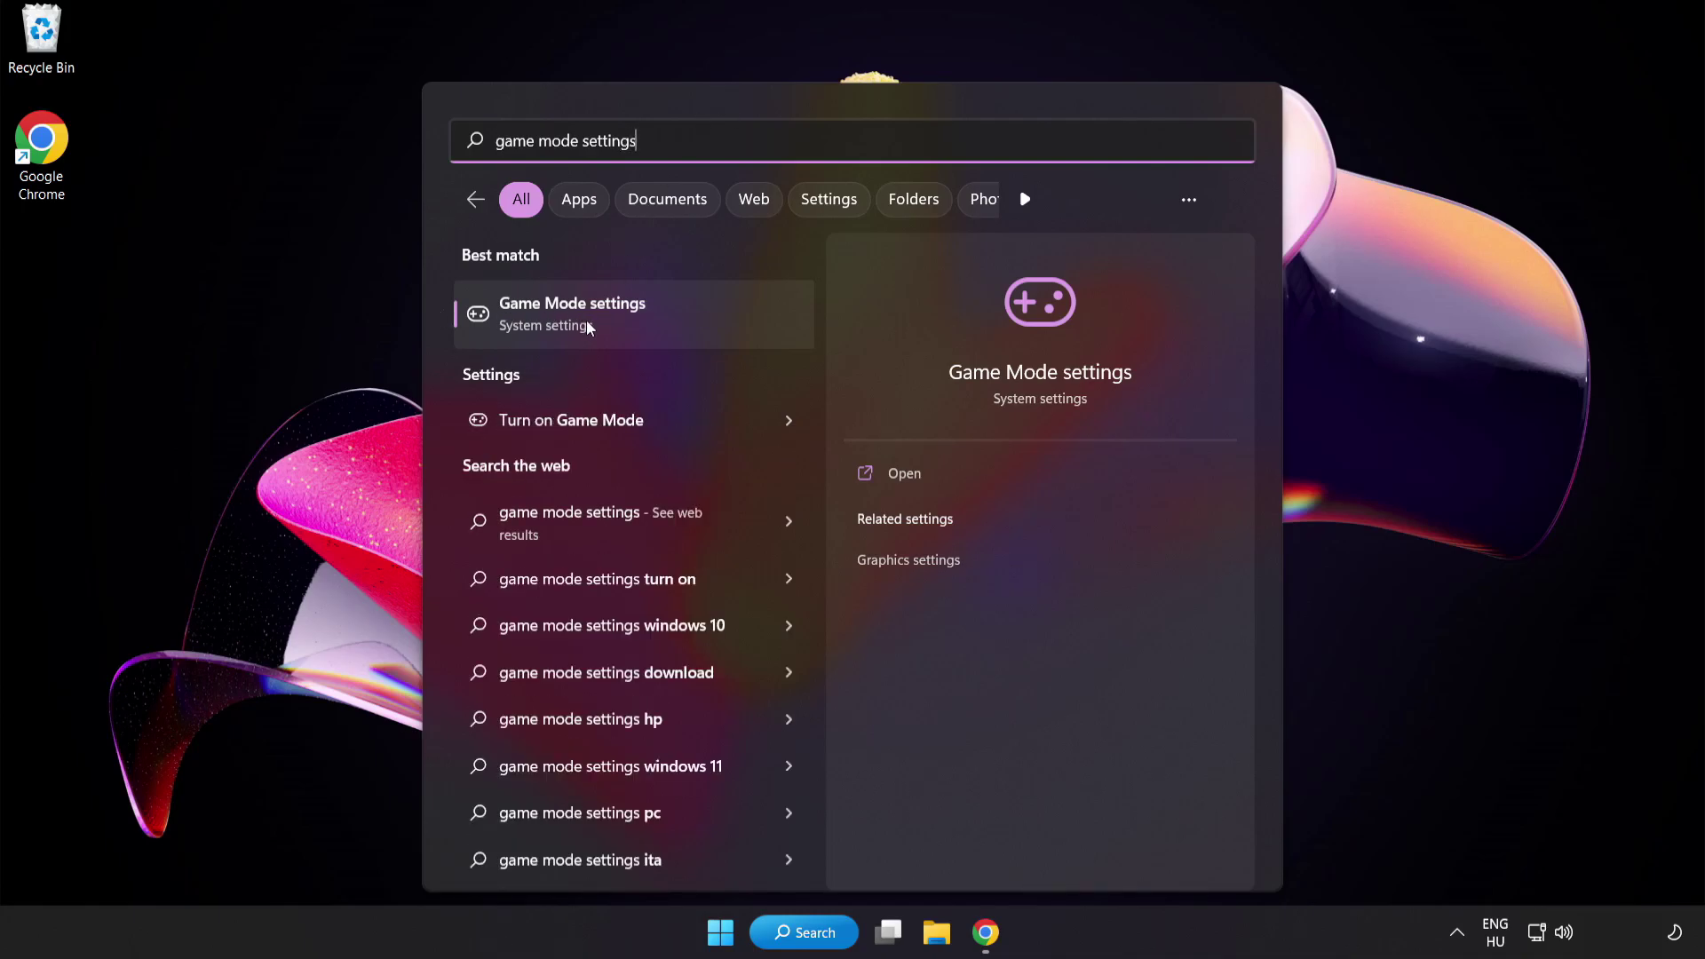
pyautogui.click(622, 319)
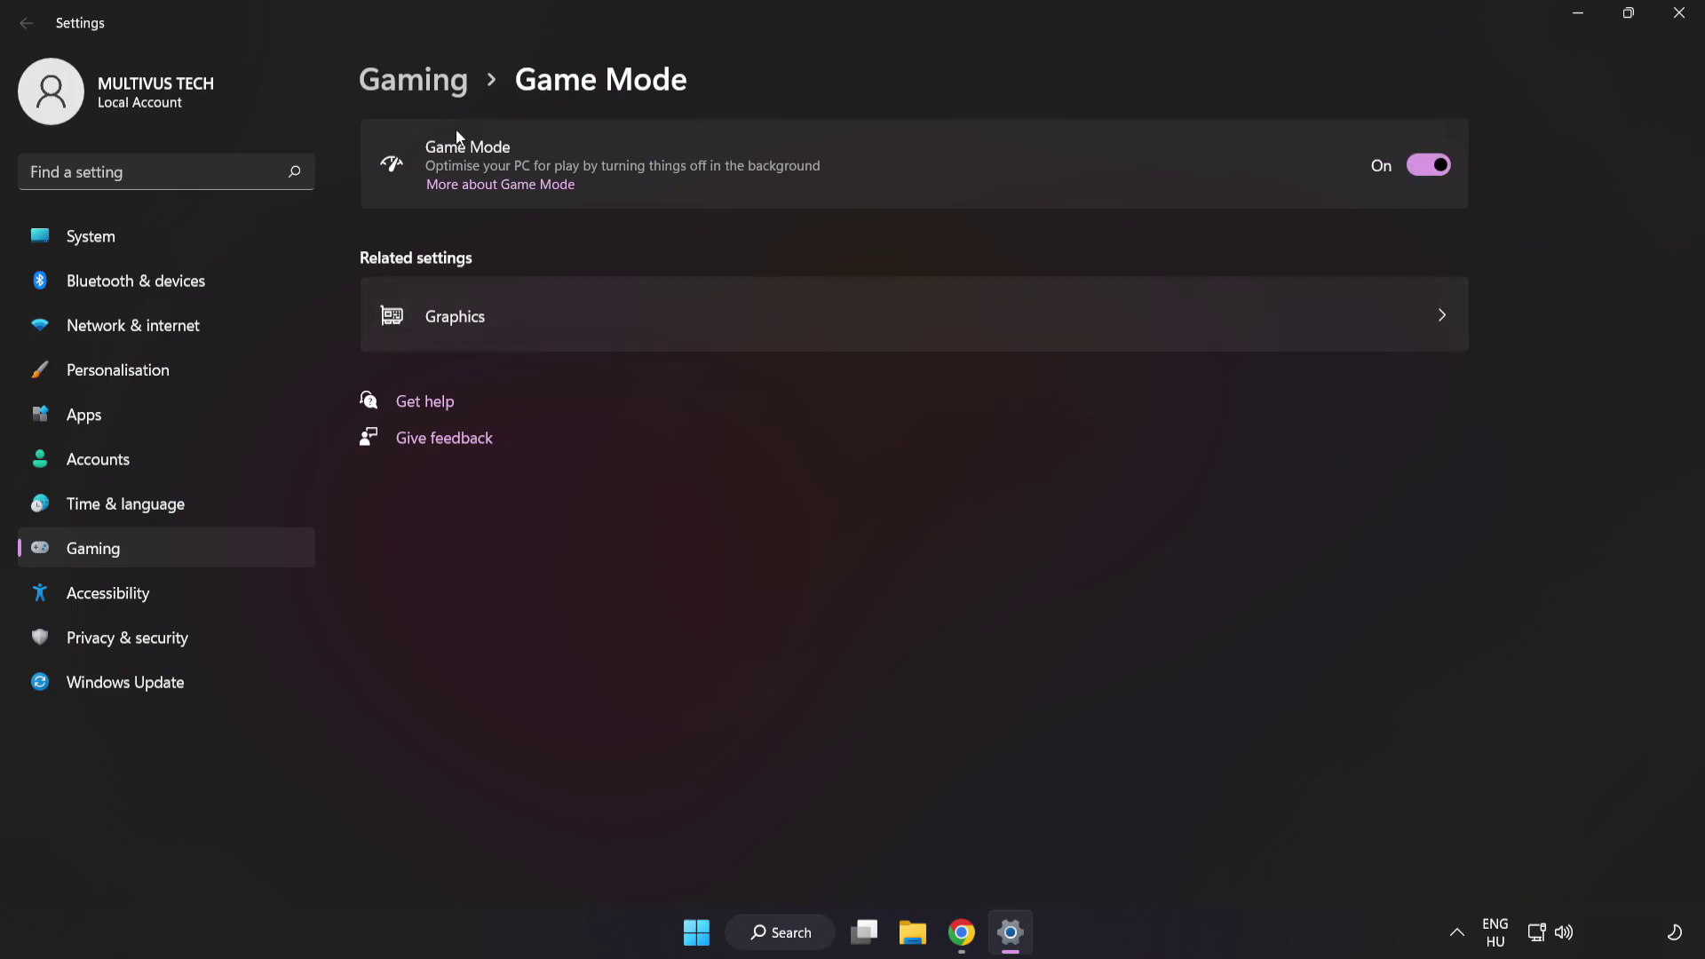
# Step: Confirm Game Mode is on and the Xbox Game Bar controller button is off, then close Settings
pyautogui.click(421, 87)
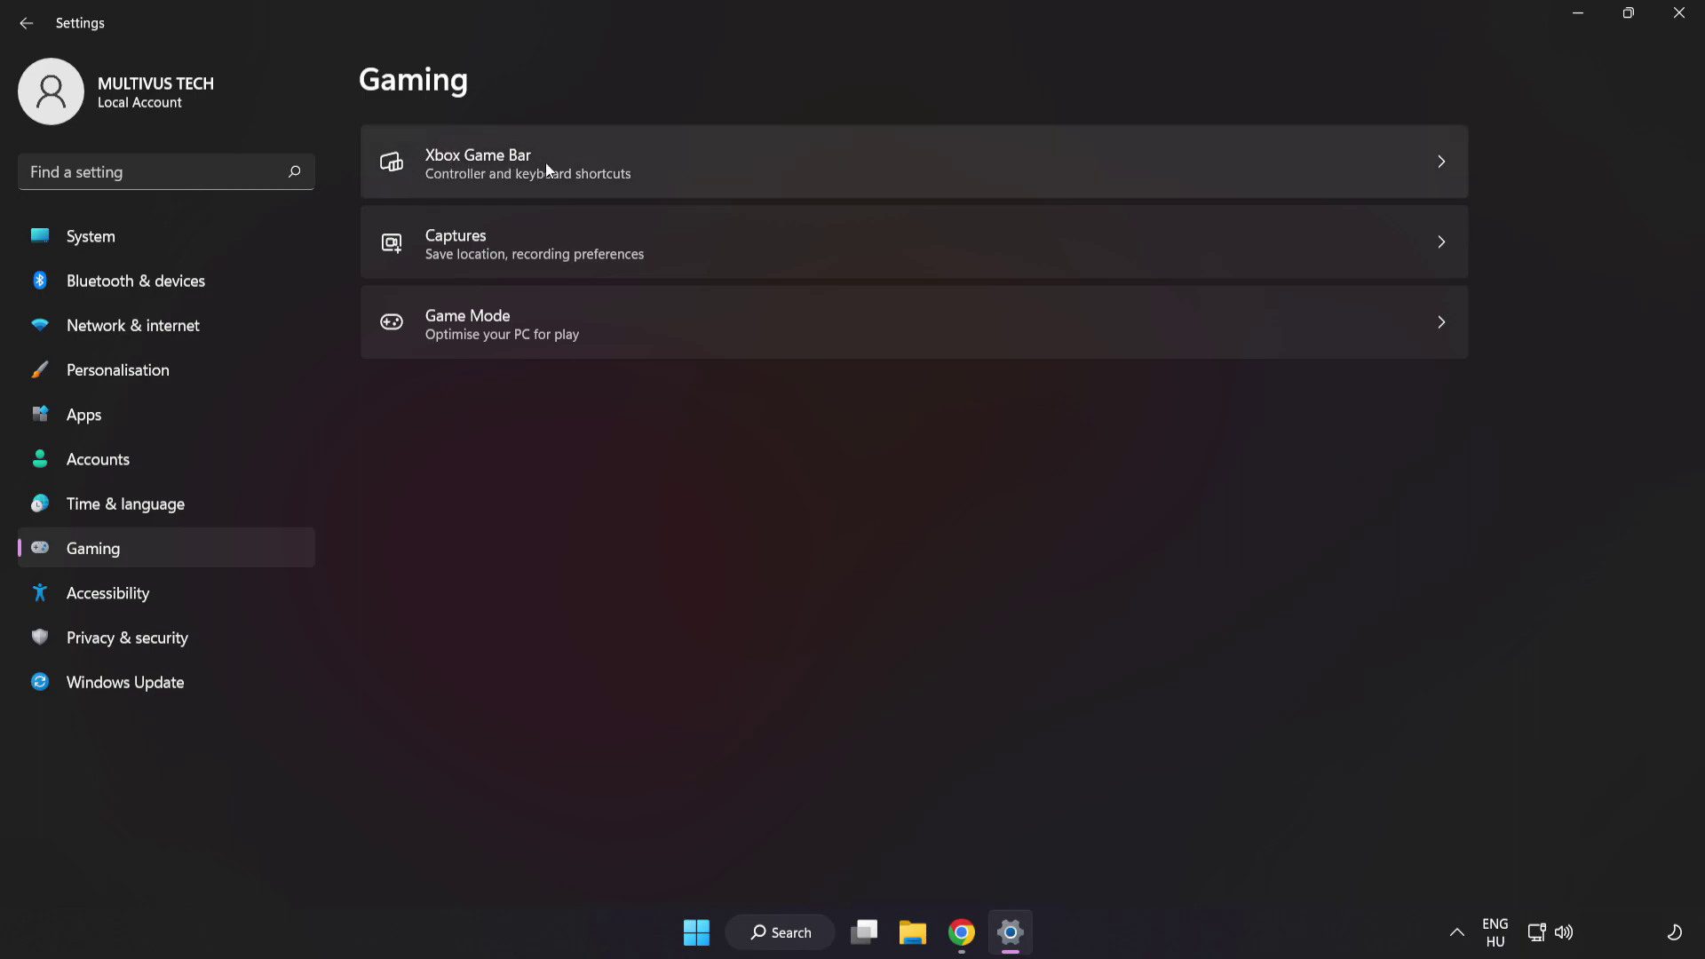
pyautogui.click(1232, 156)
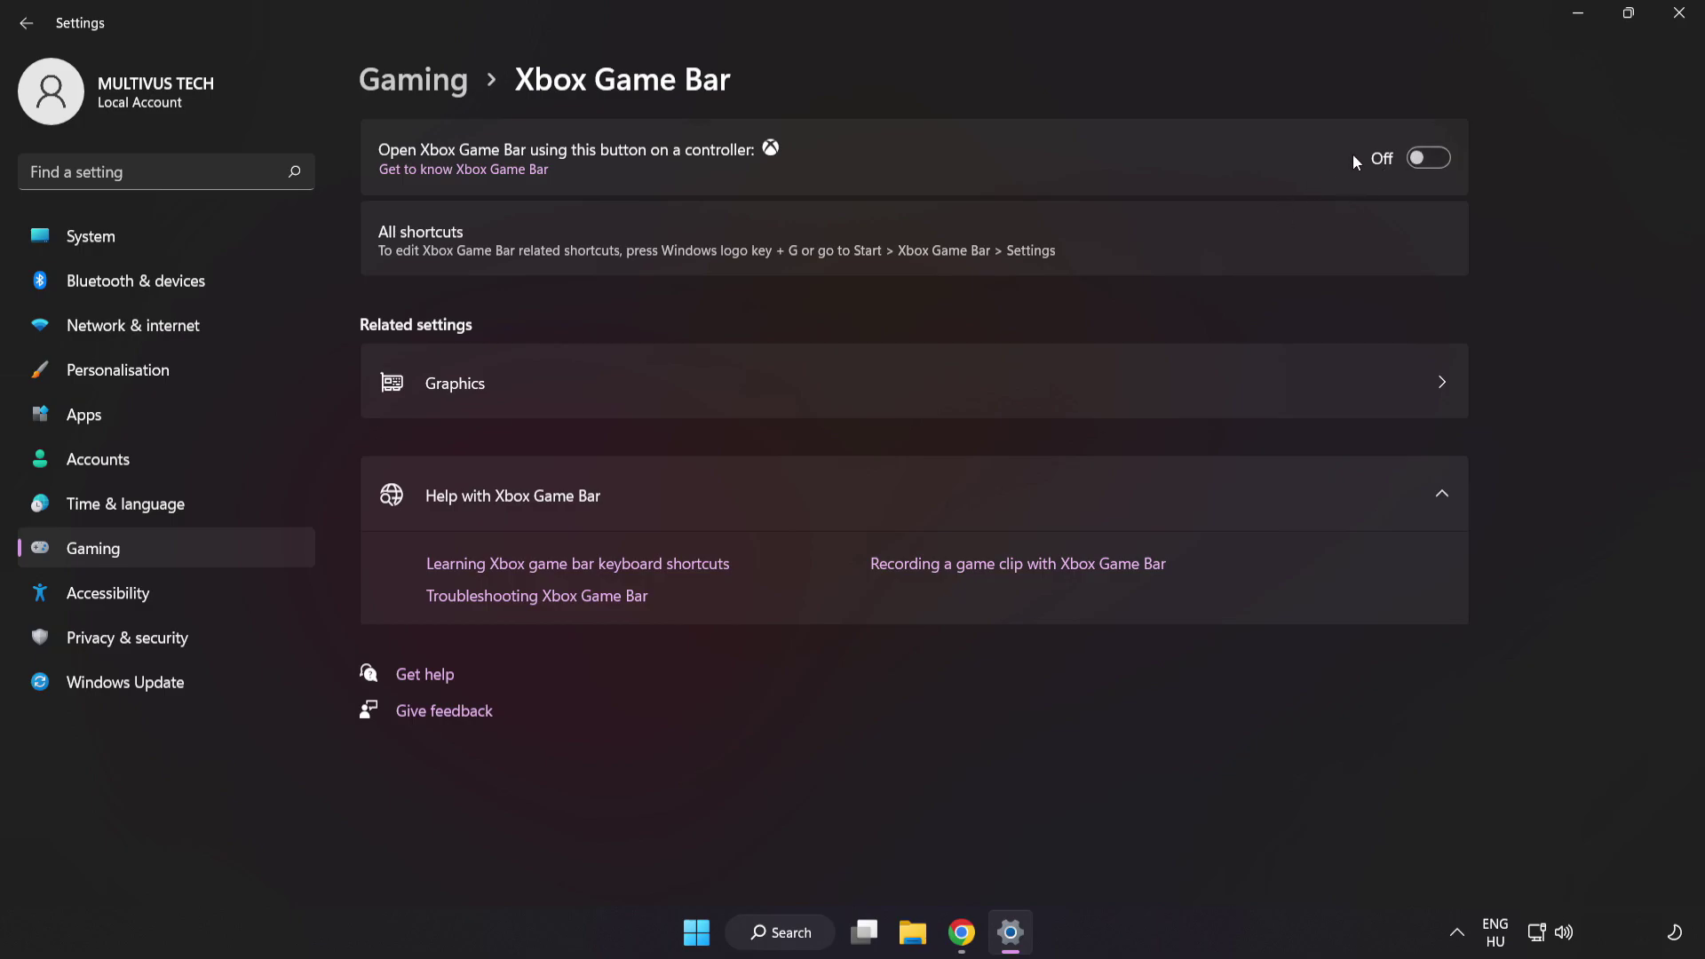
pyautogui.click(1683, 27)
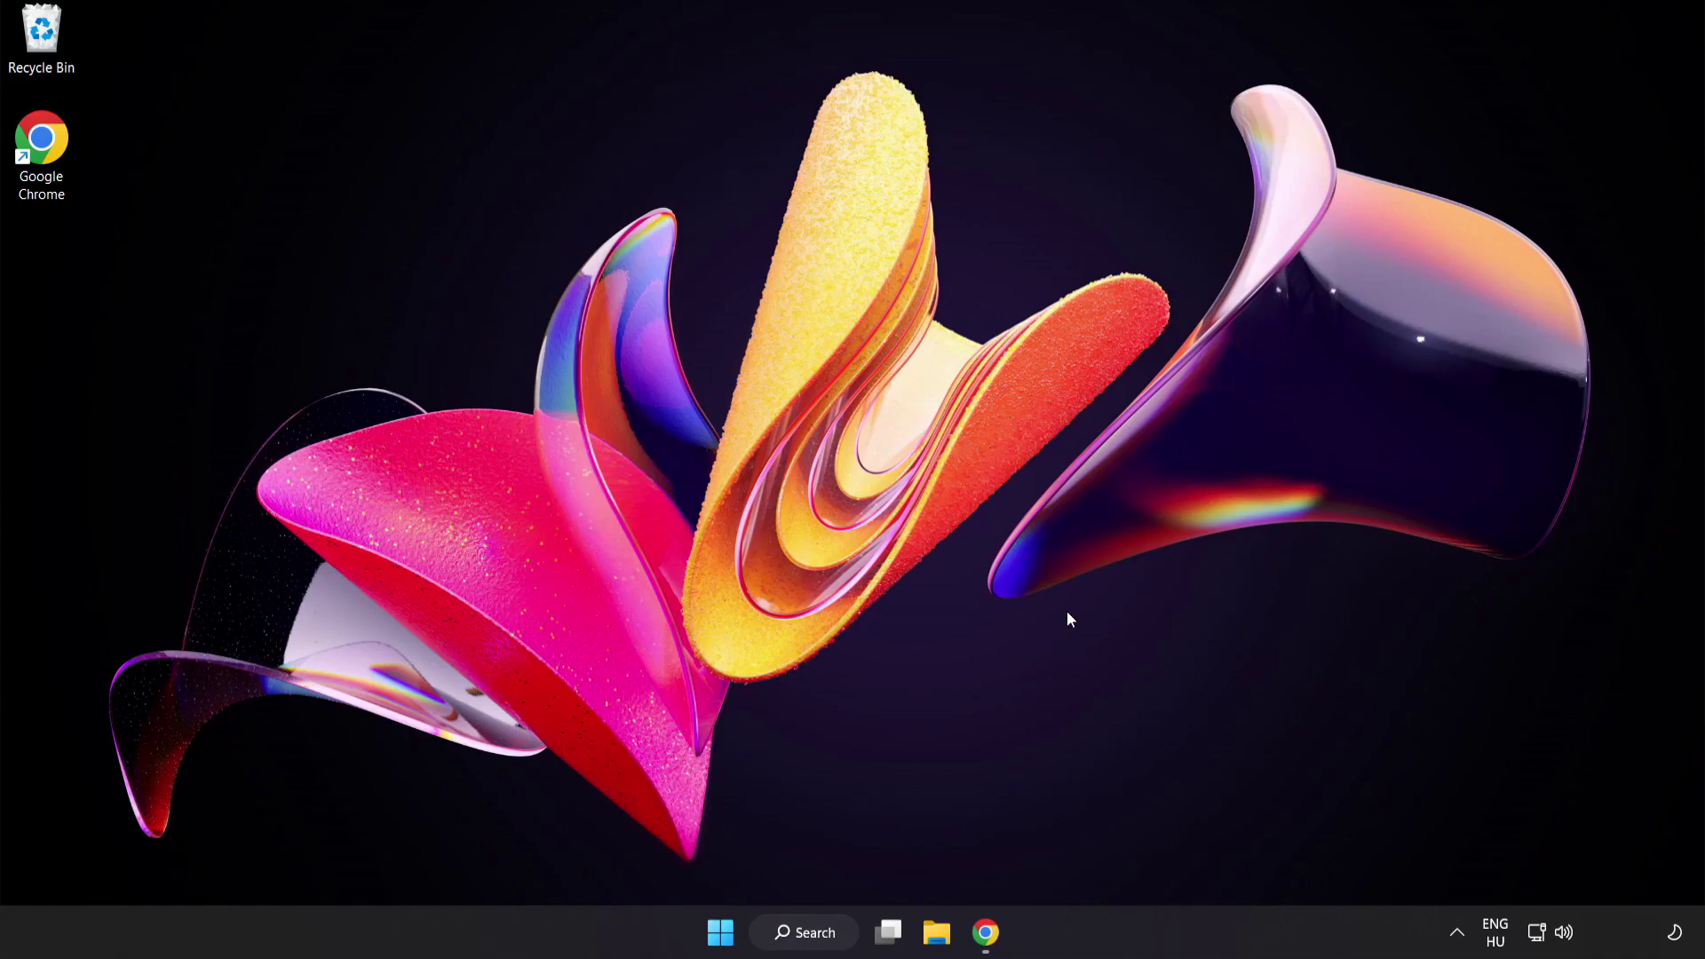
# Step: Open the Win+X quick-link menu from the Start button
pyautogui.rightClick(718, 940)
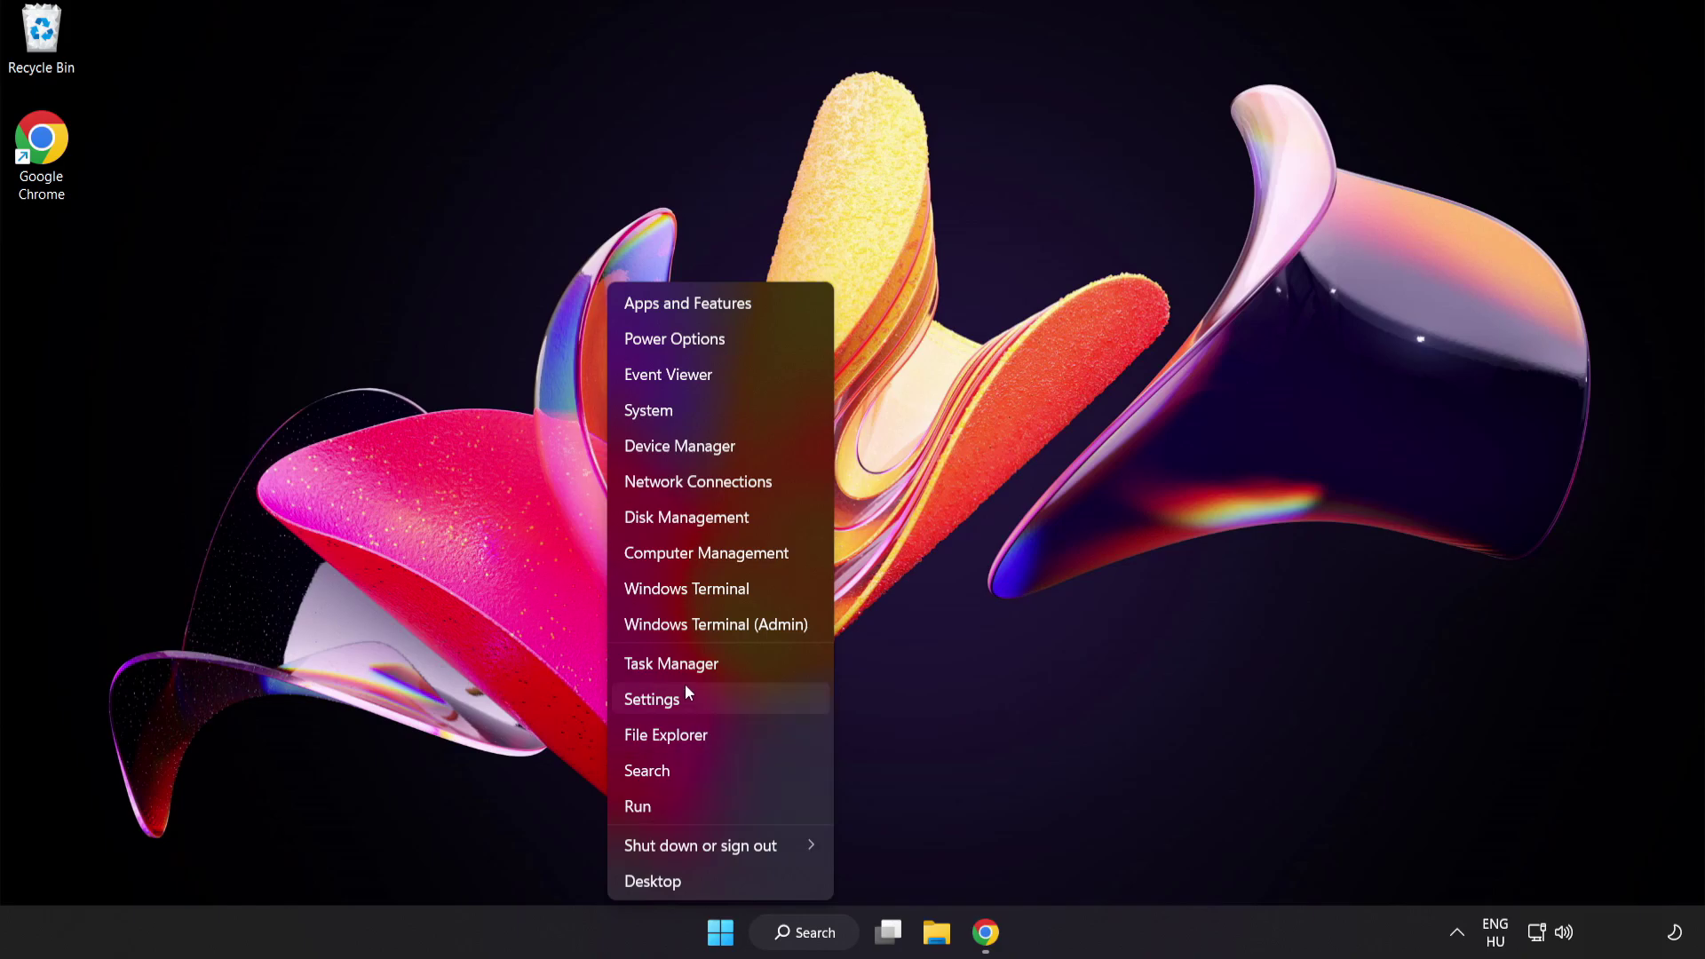
# Step: Open Task Manager and end the Google Chrome process
pyautogui.click(732, 664)
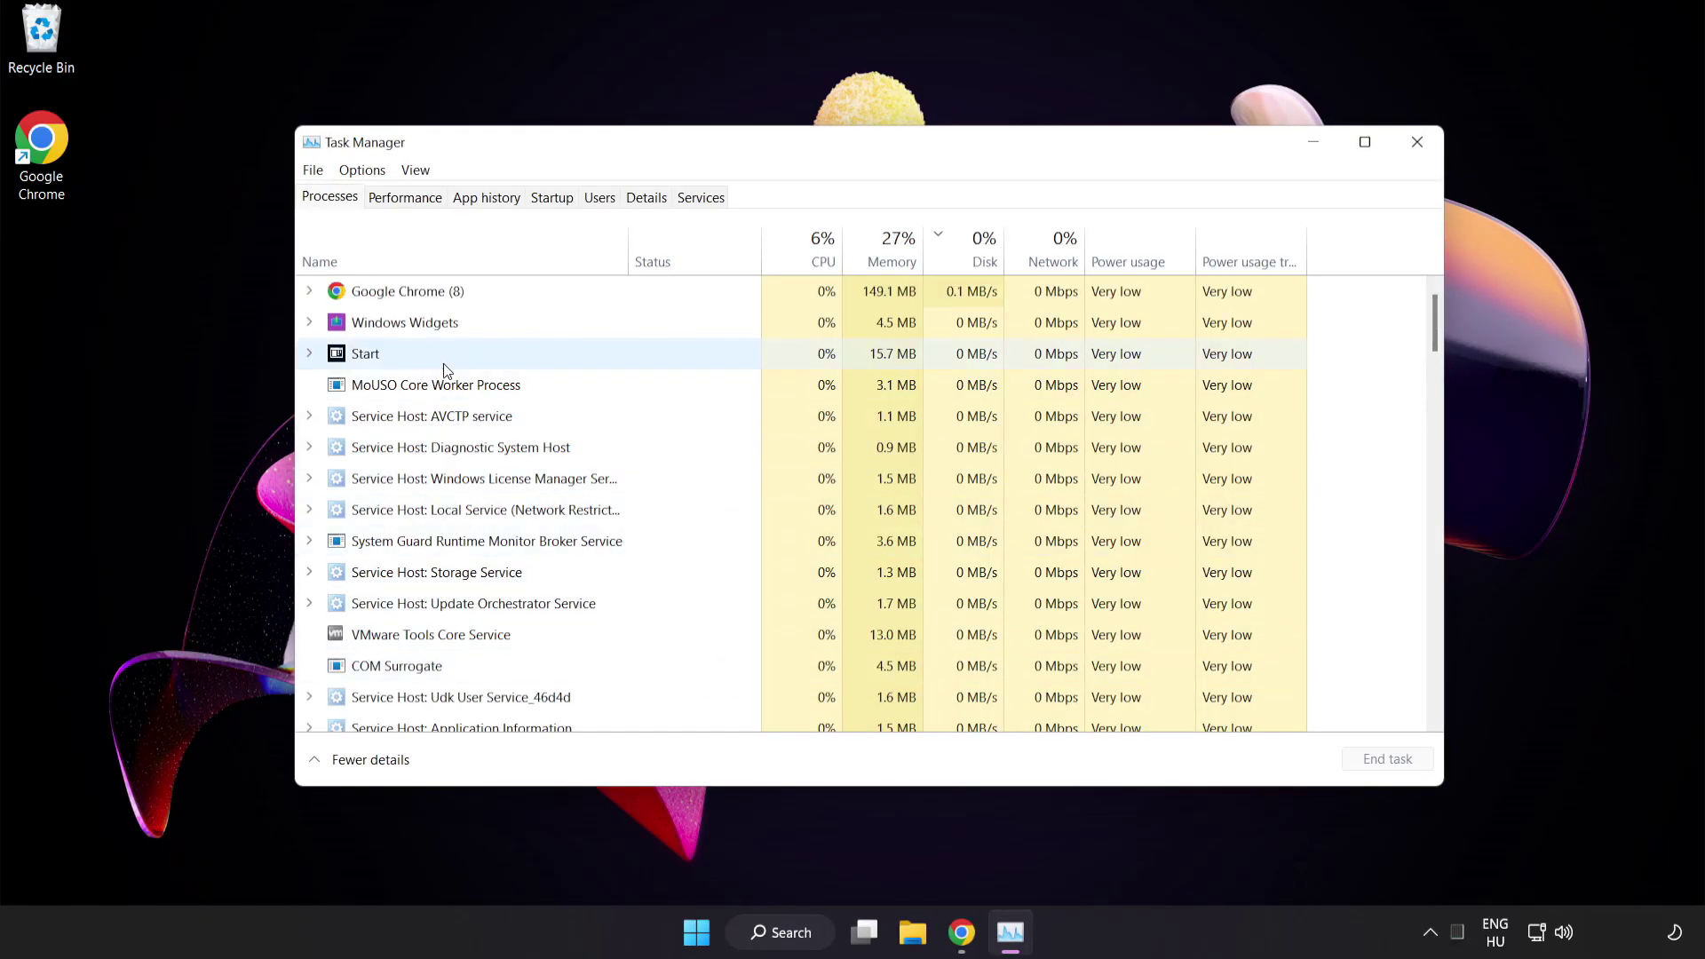
pyautogui.click(435, 293)
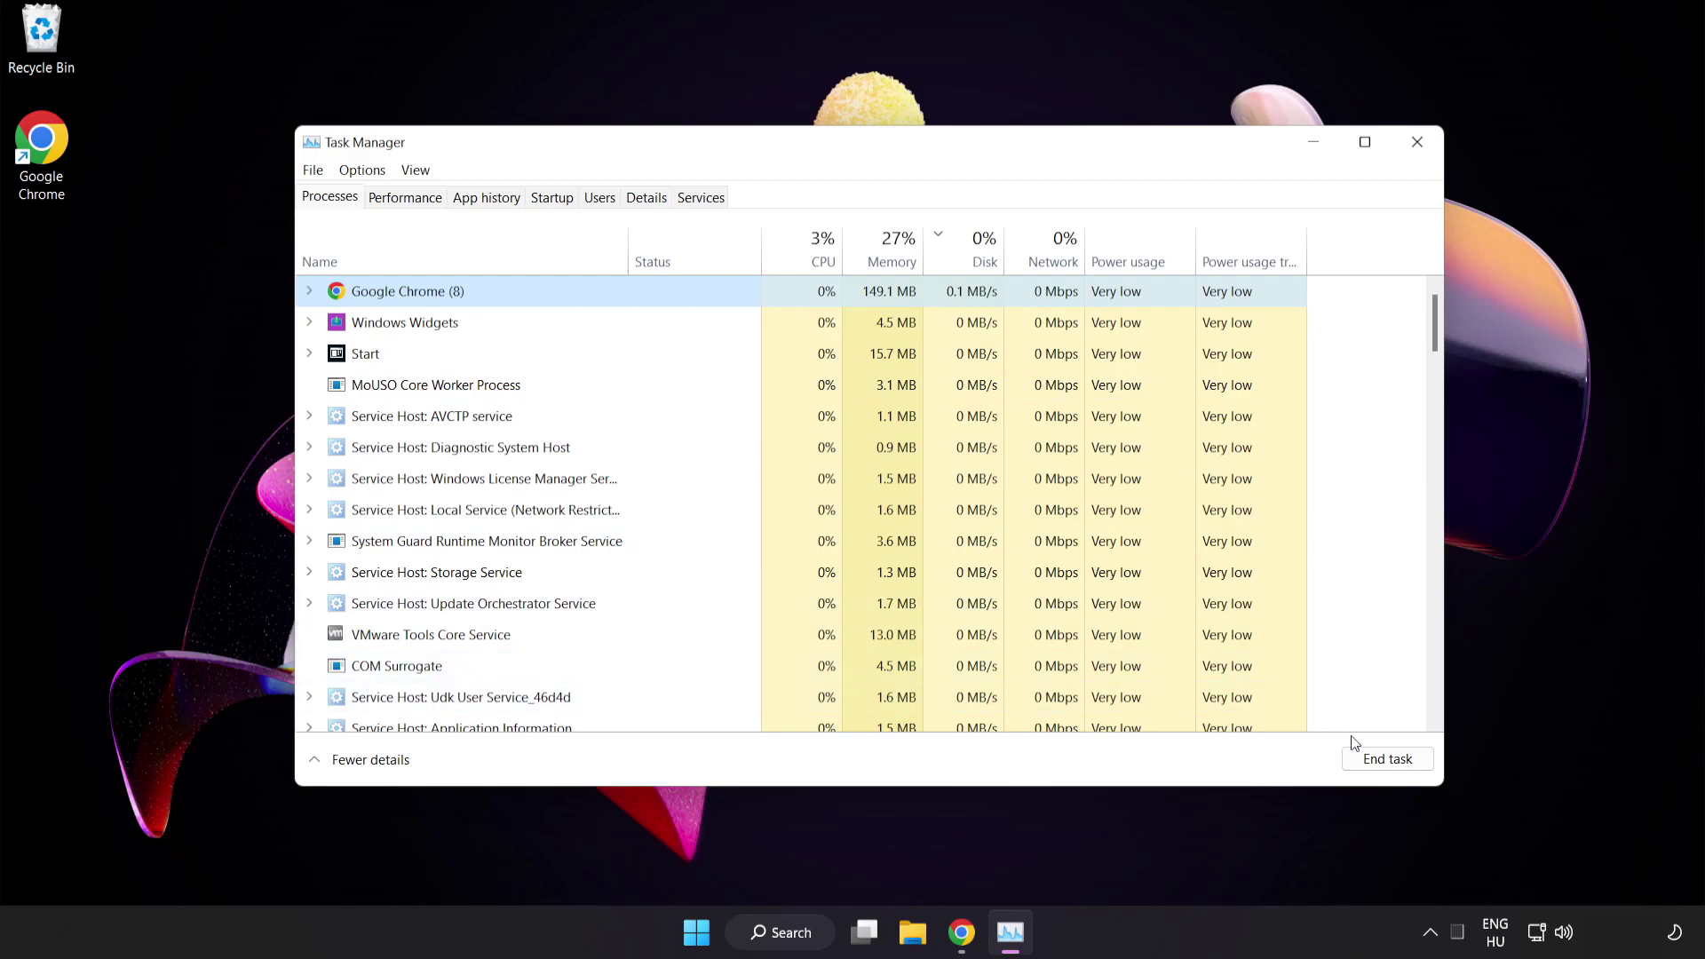
pyautogui.click(1379, 761)
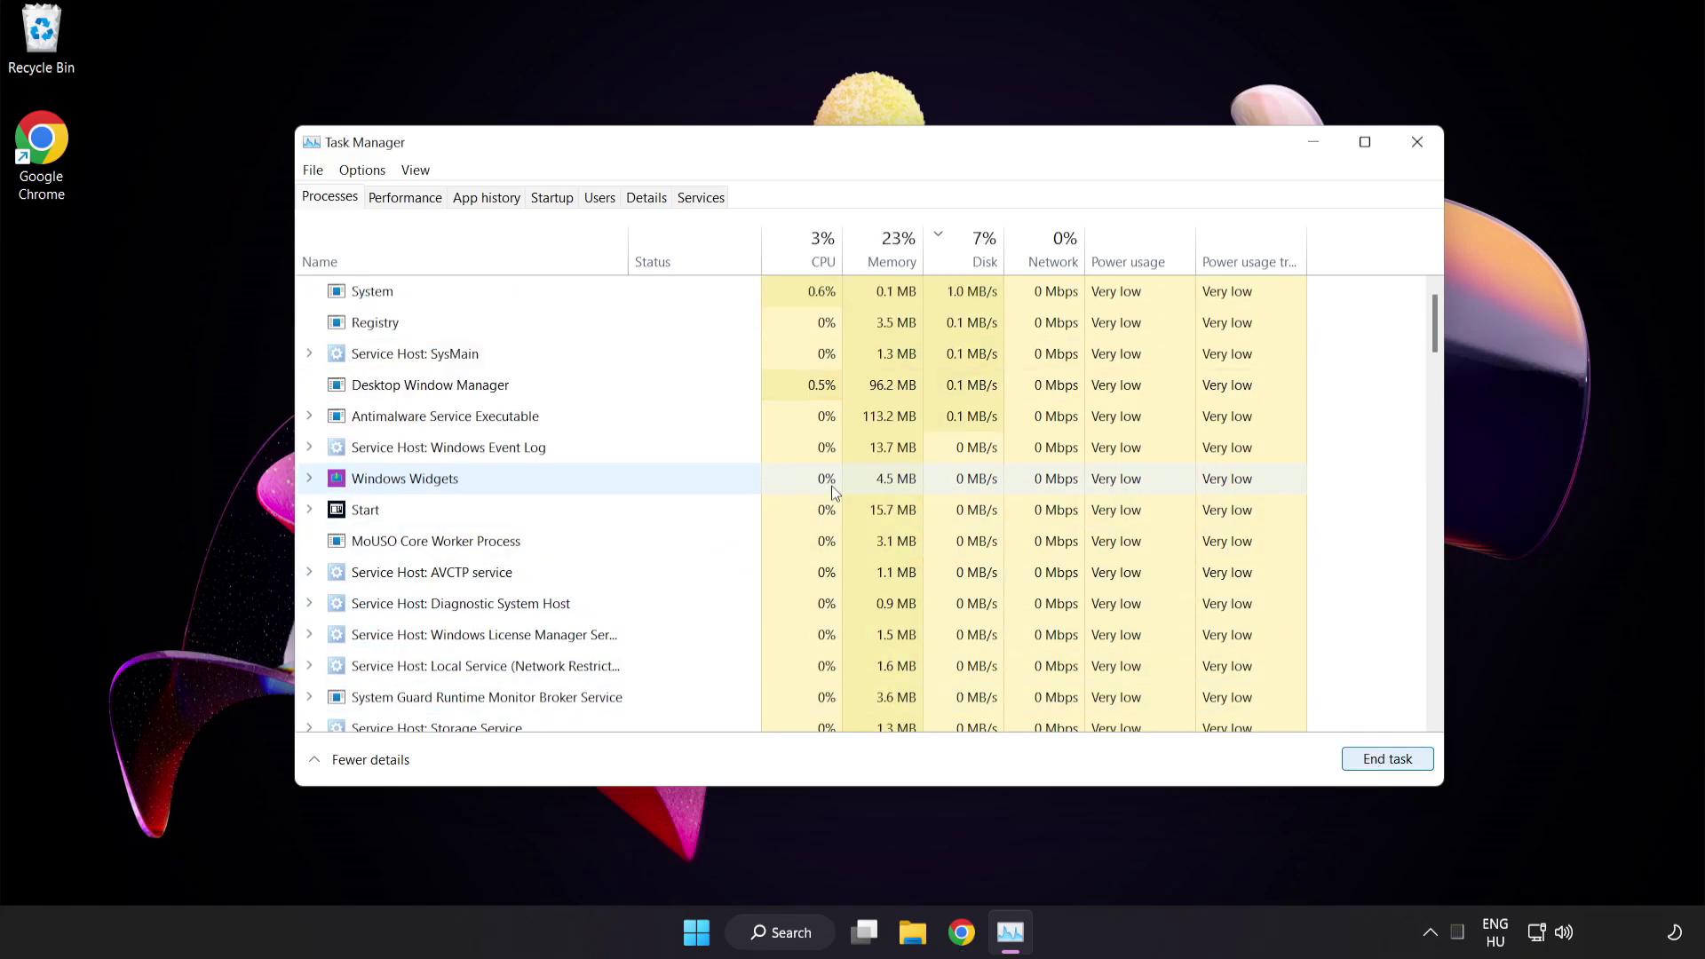
pyautogui.moveTo(1435, 324); pyautogui.dragTo(1421, 282)
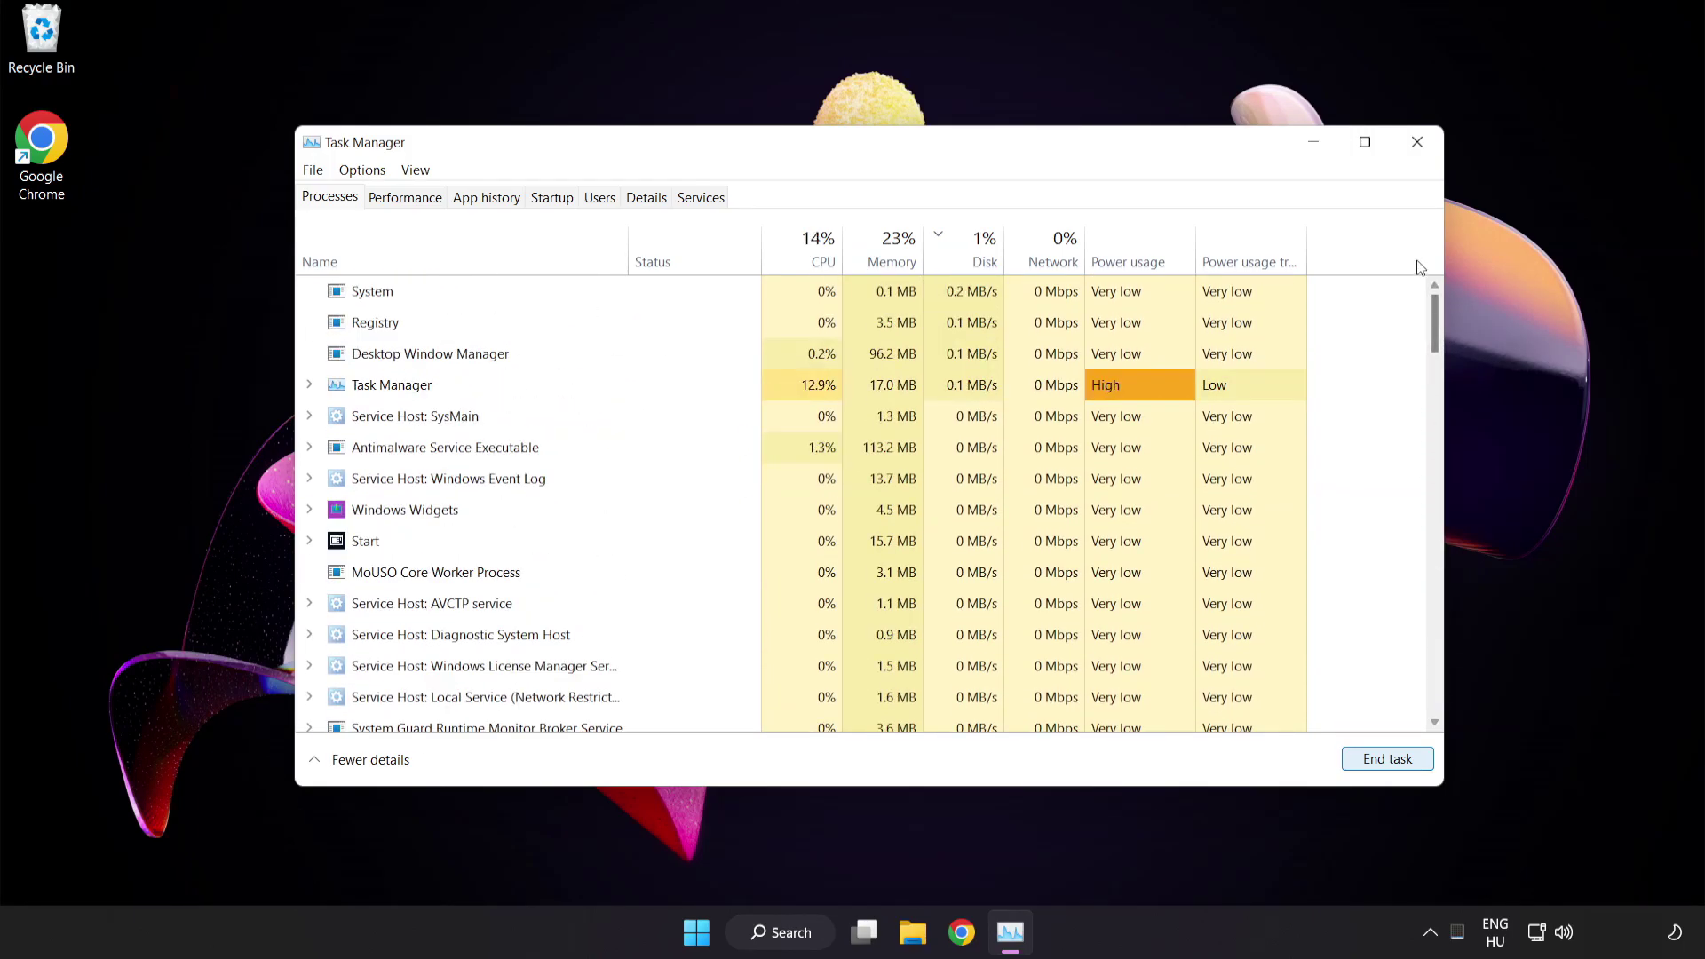
# Step: Disable Cortana, Phone Link and Terminal as startup apps, then close Task Manager
pyautogui.click(557, 203)
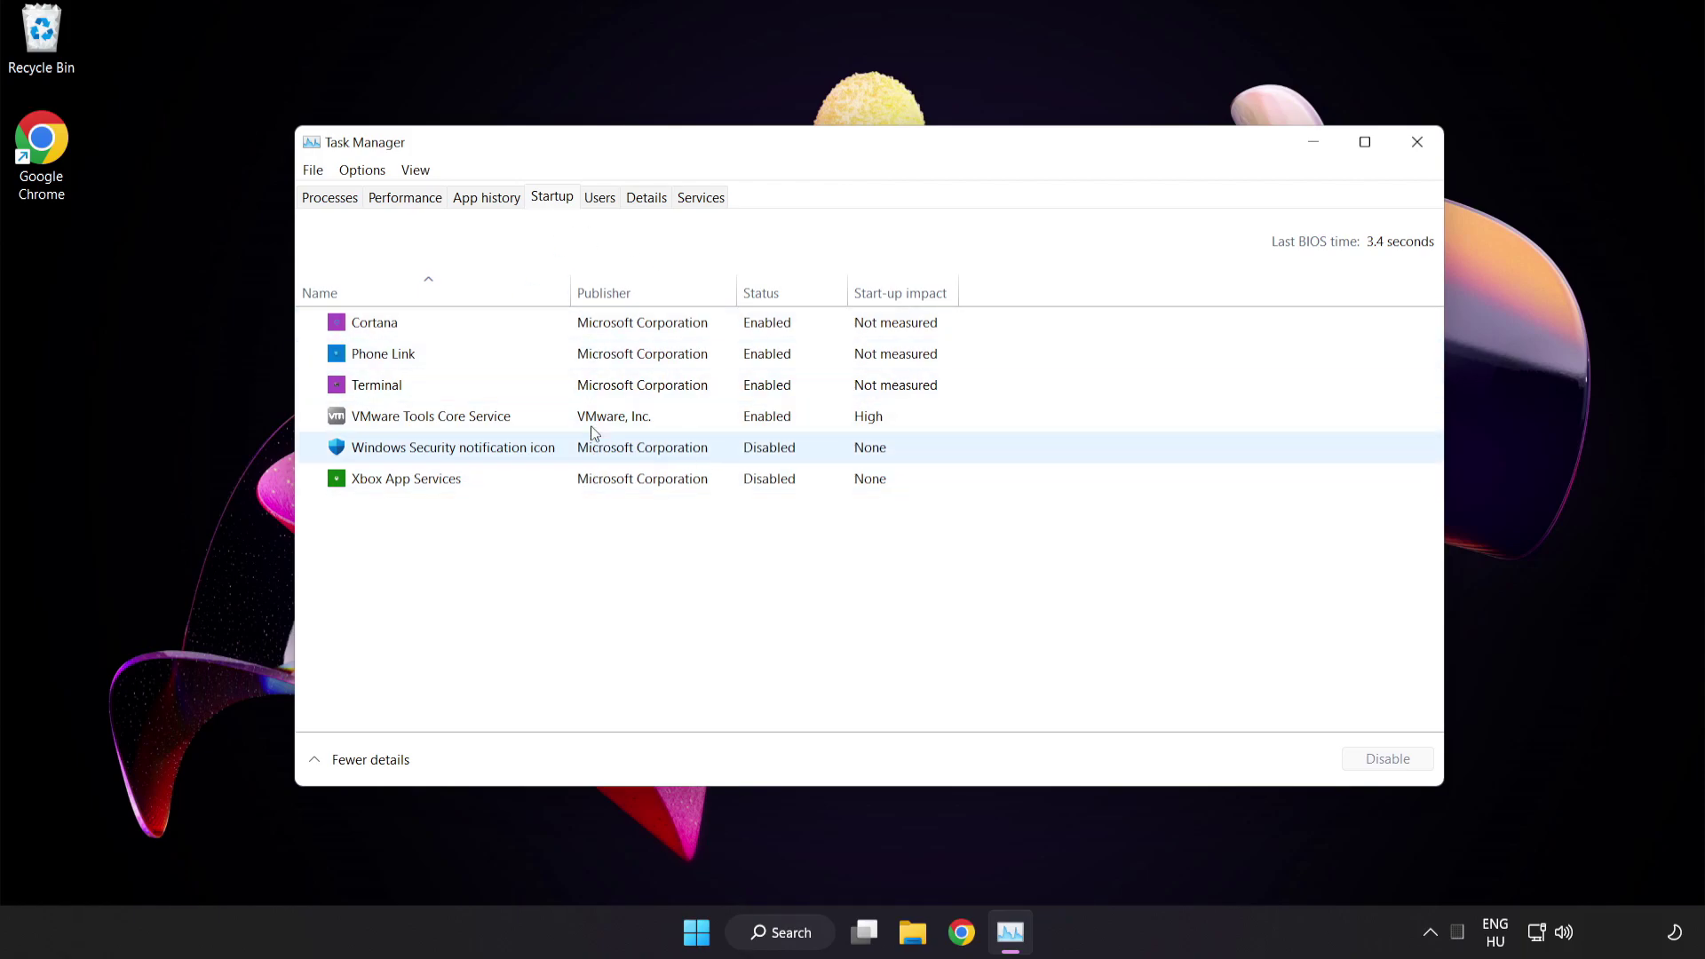
pyautogui.click(597, 331)
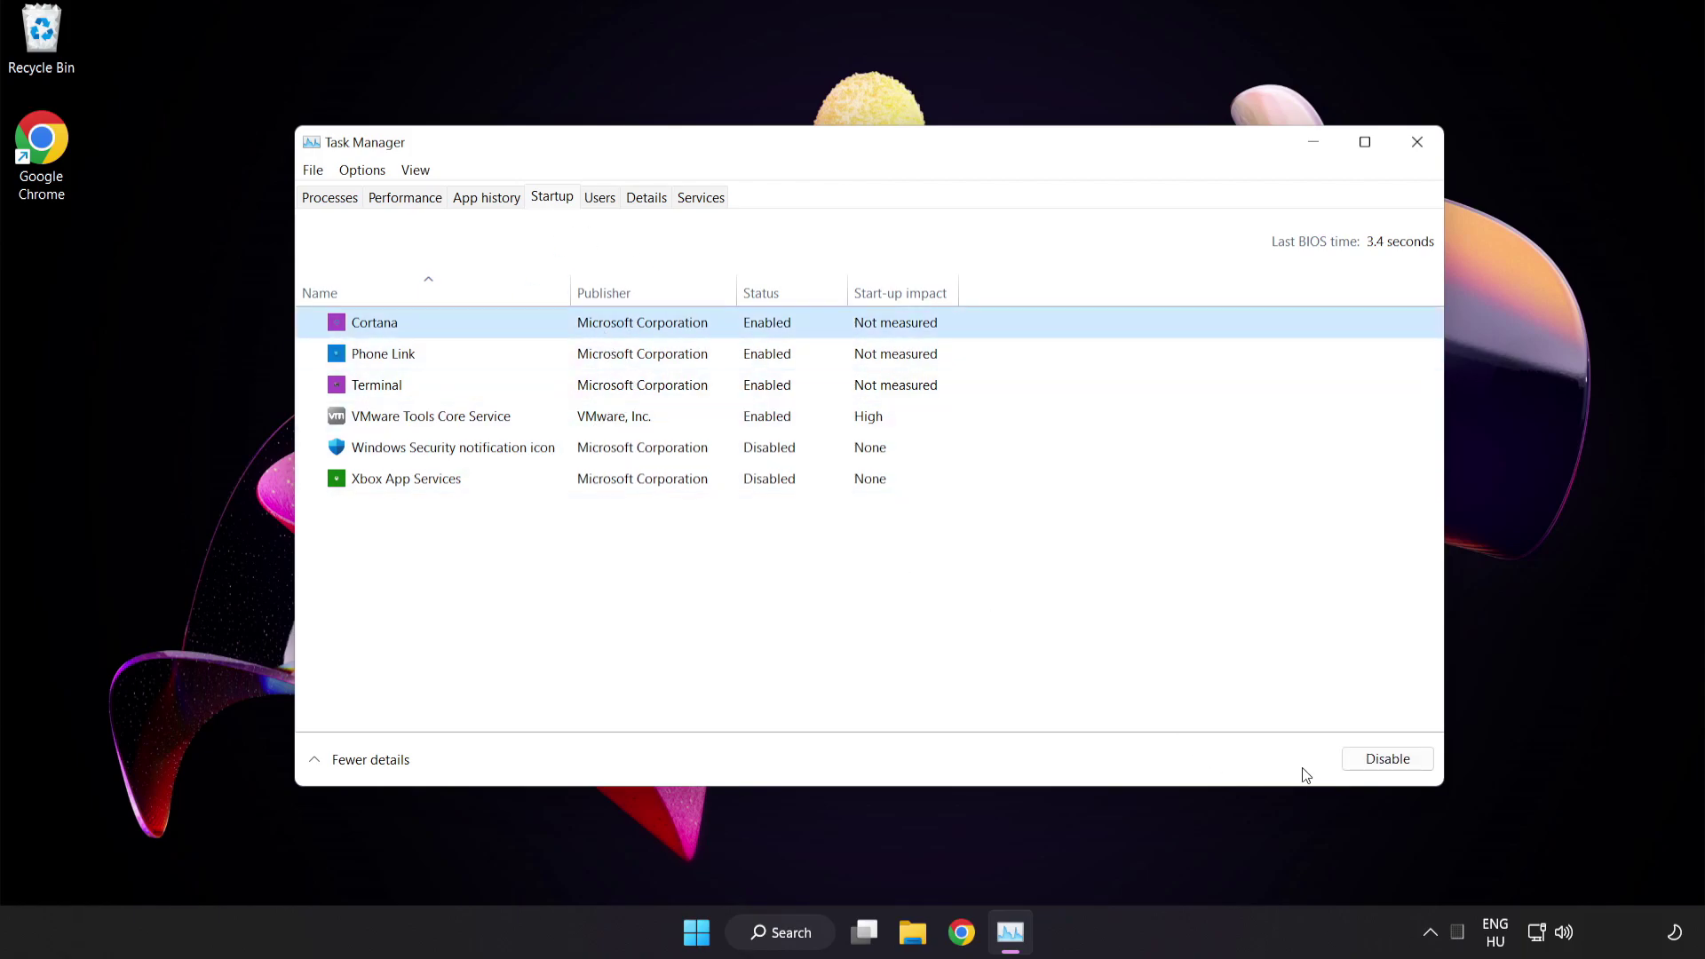
pyautogui.click(1397, 762)
pyautogui.click(499, 356)
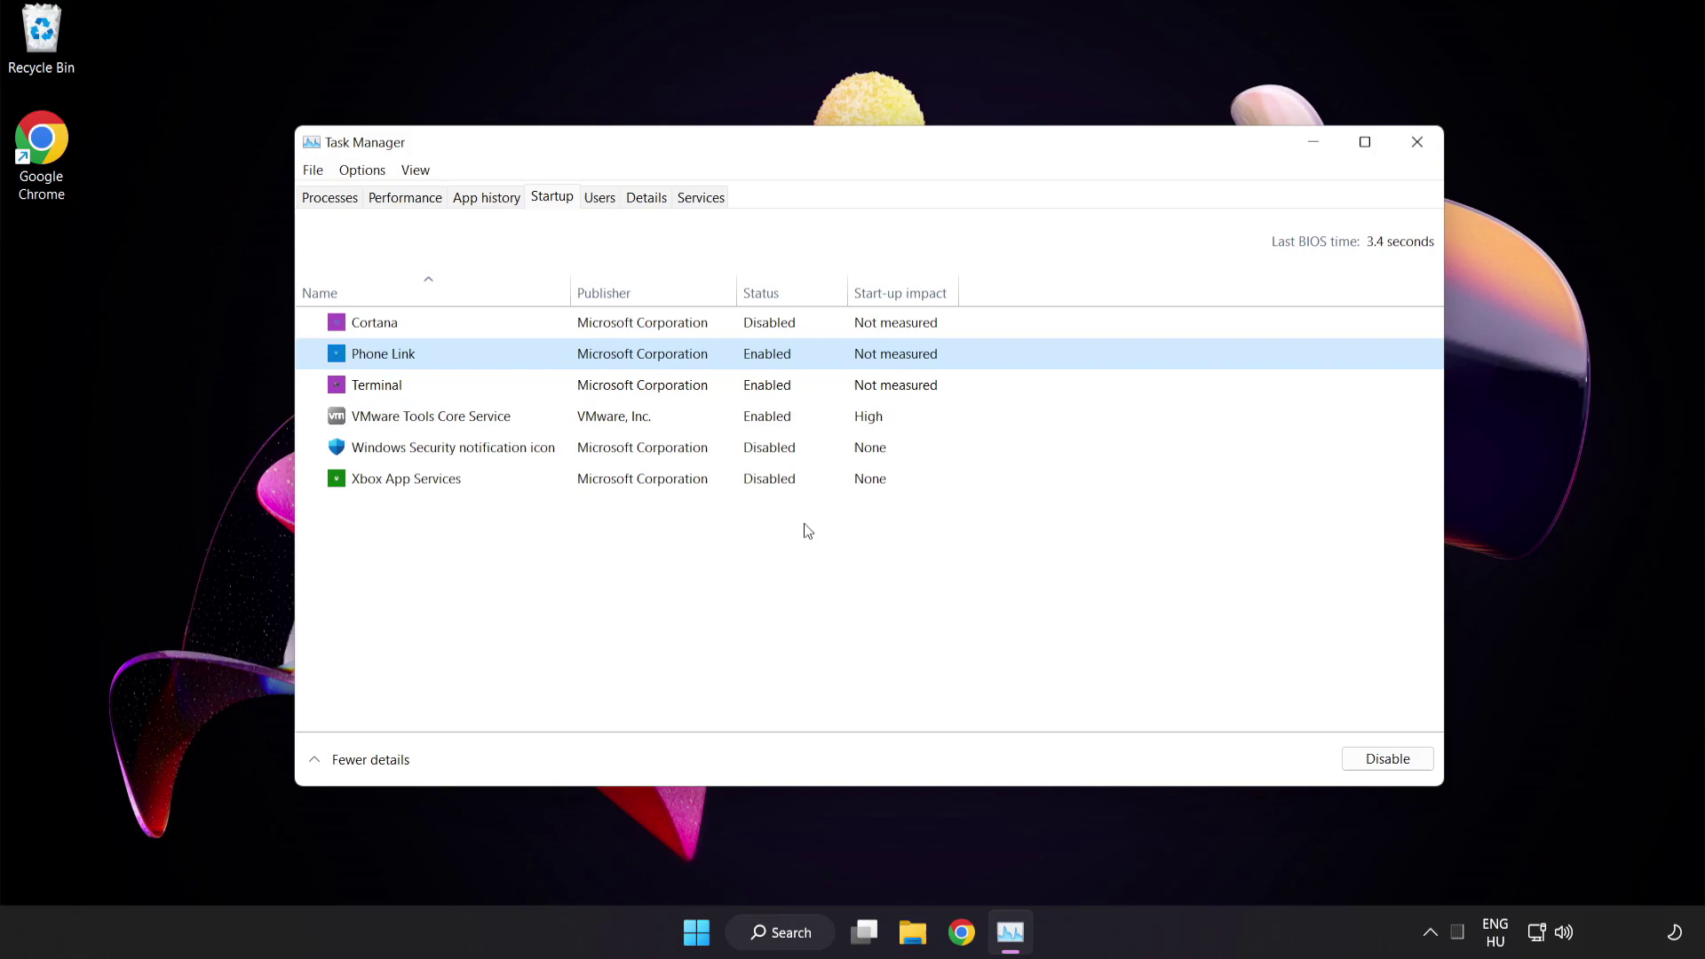
pyautogui.click(1391, 759)
pyautogui.click(682, 391)
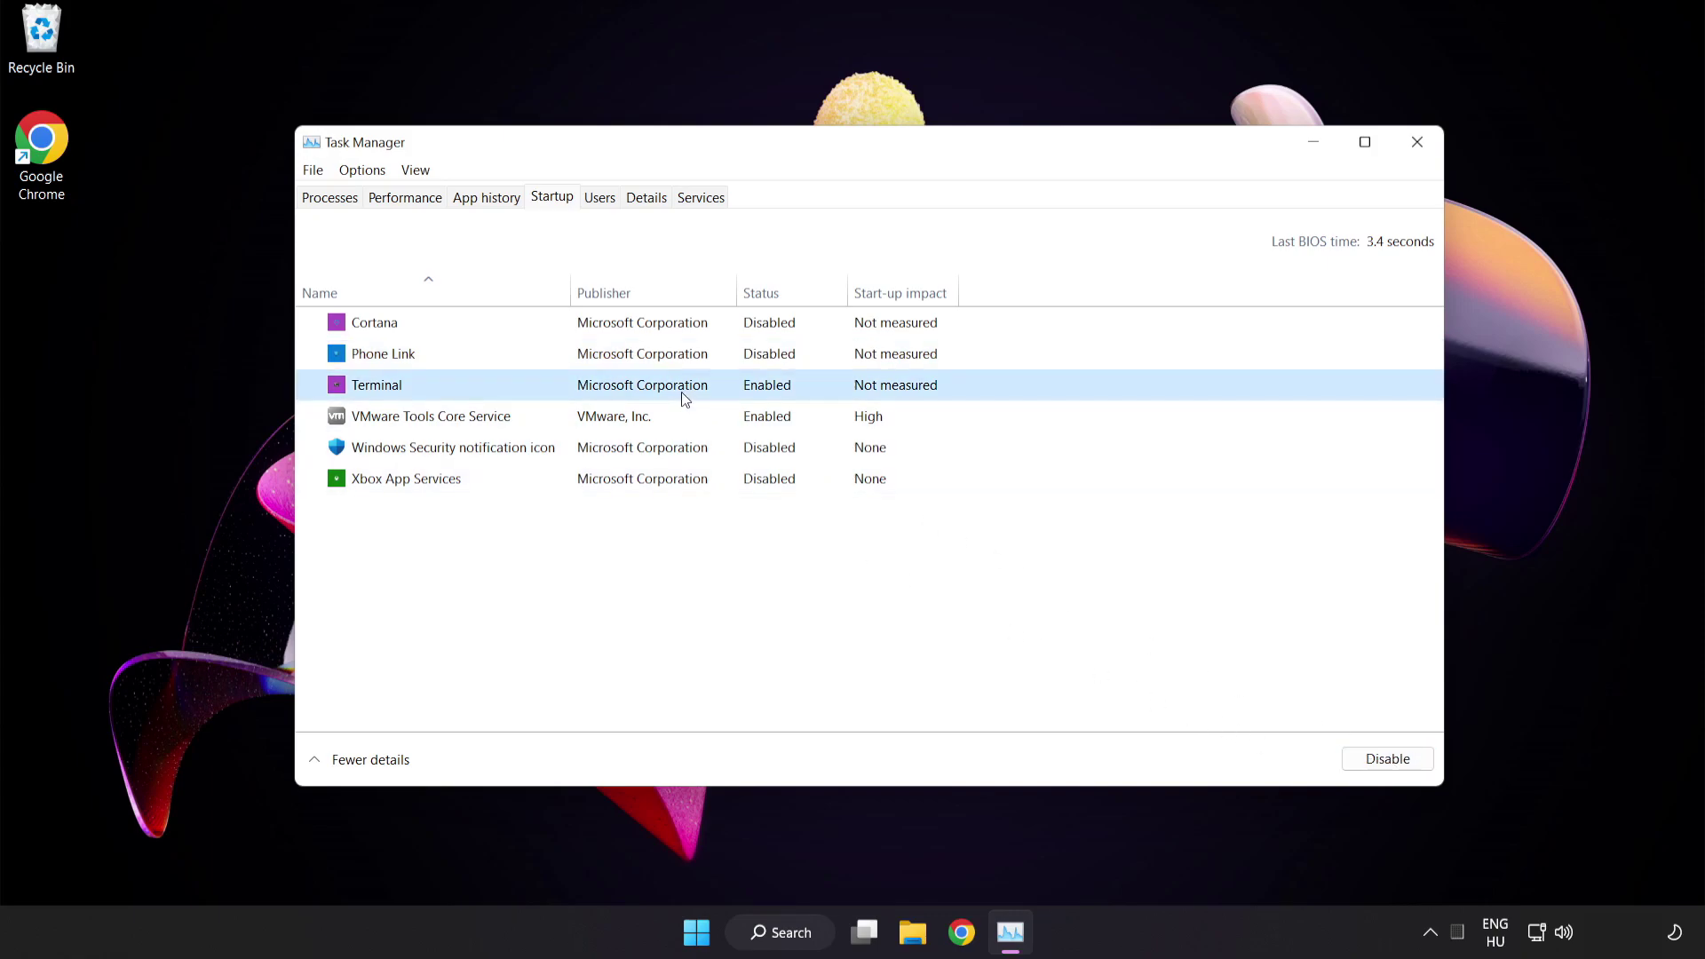
pyautogui.click(1387, 758)
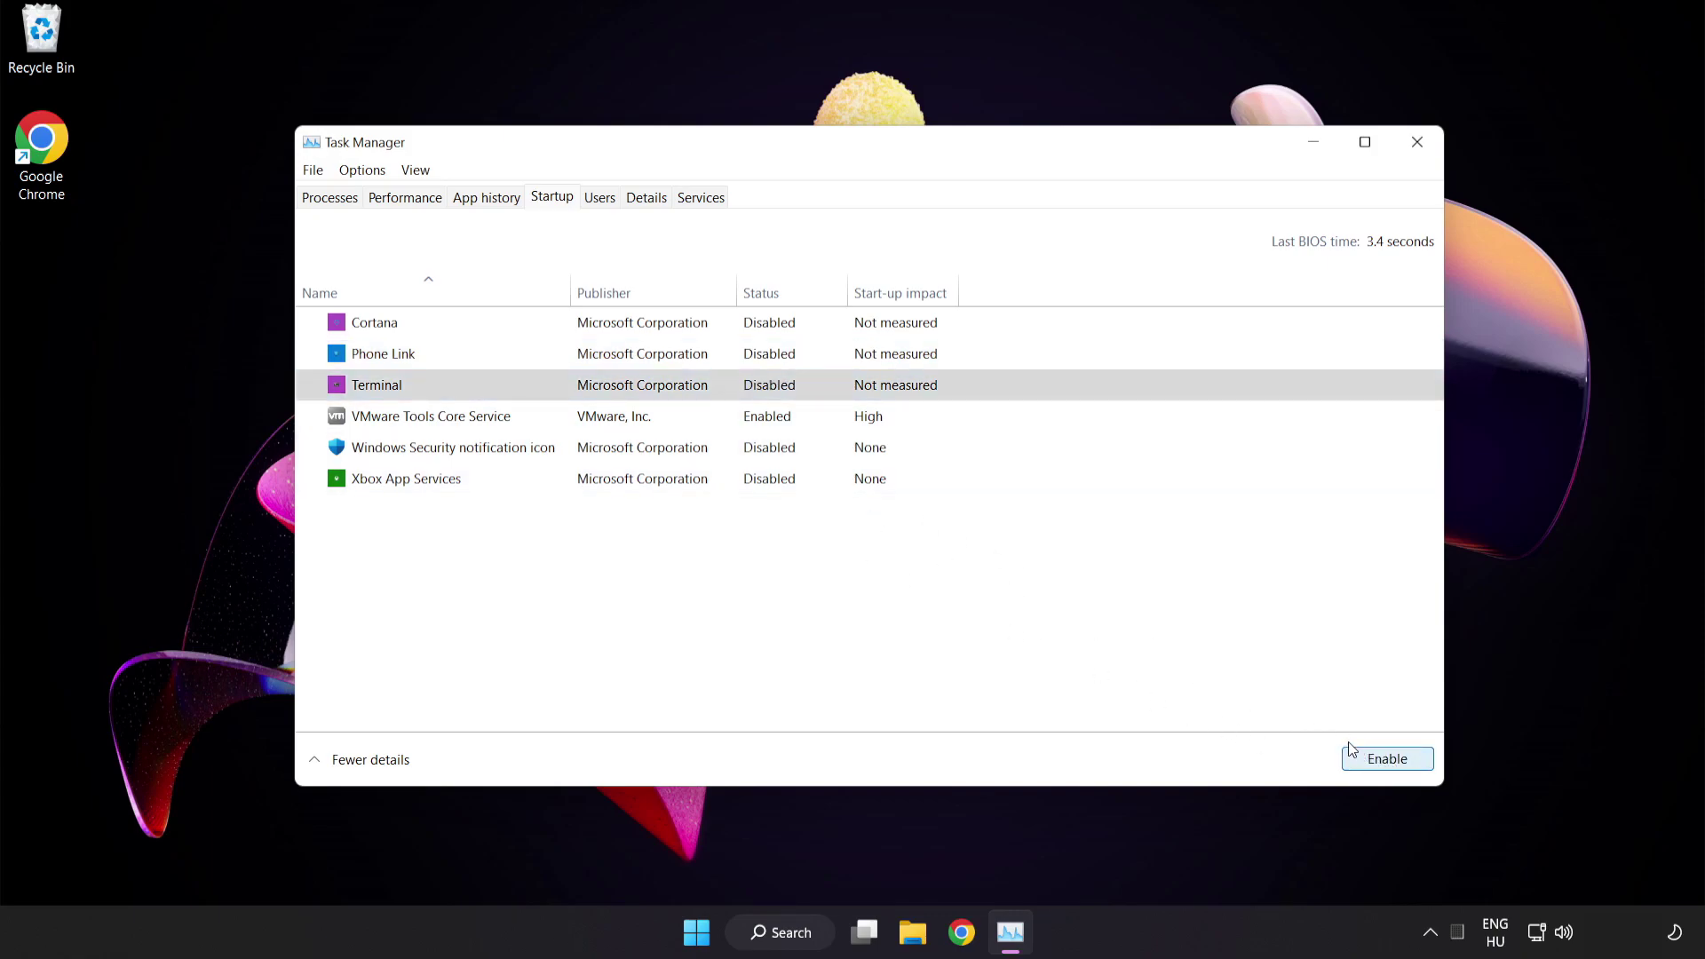
pyautogui.click(1419, 145)
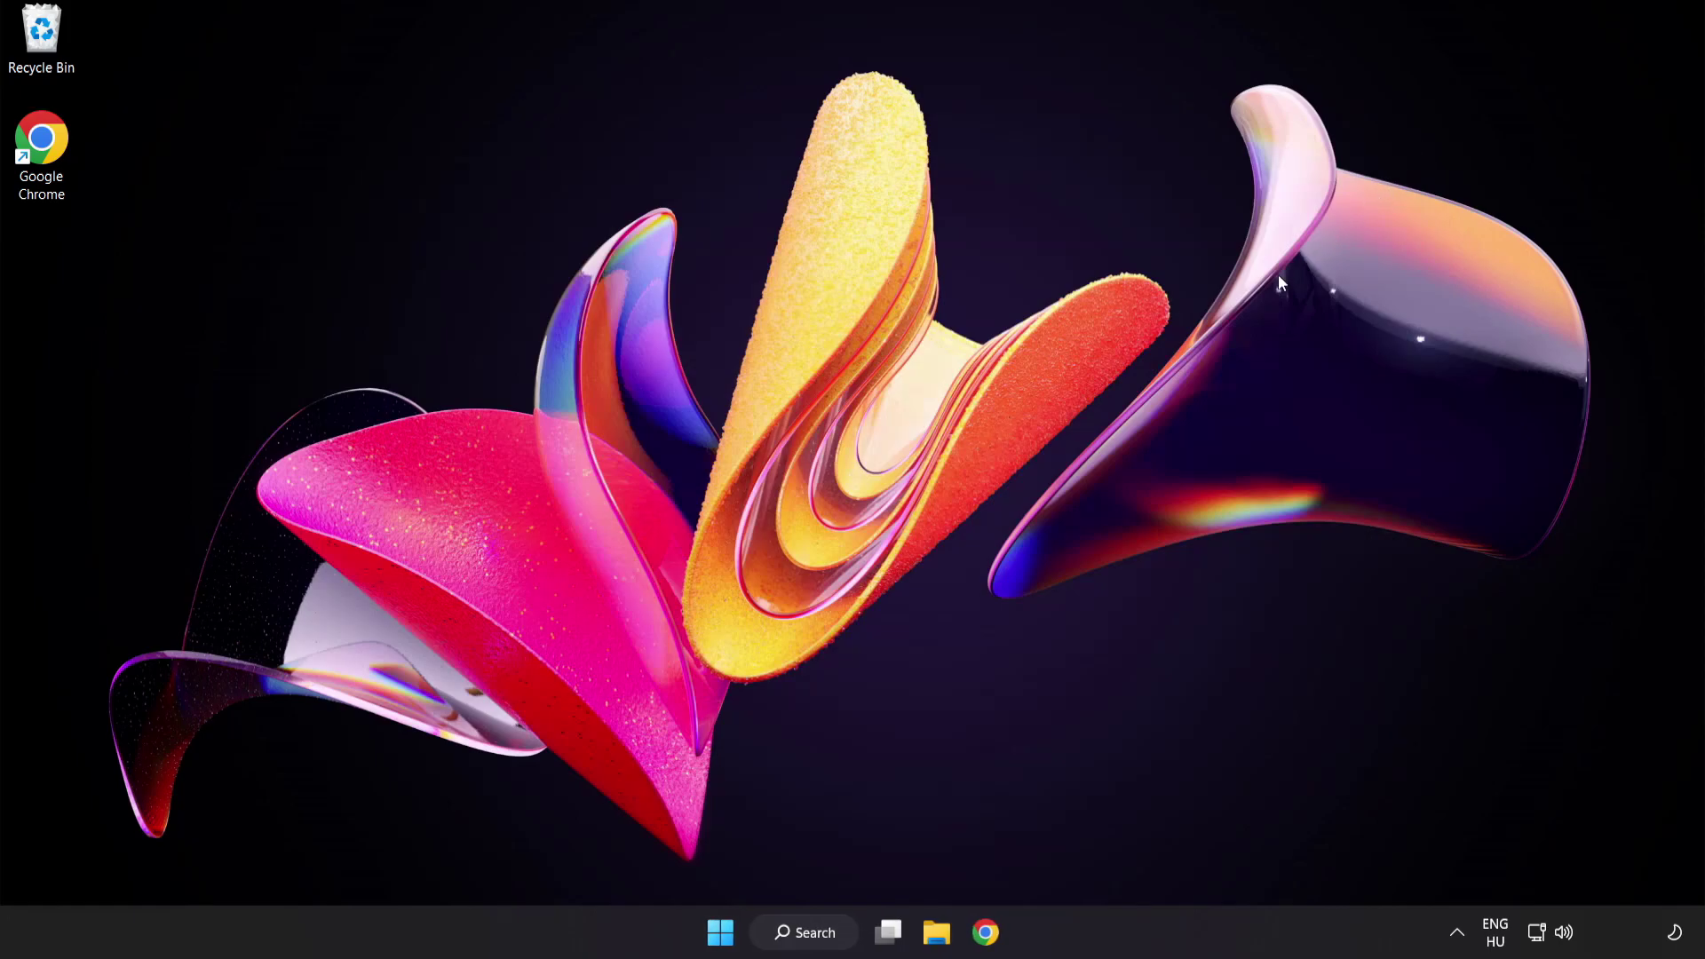
# Step: Search for 'update' and open the Windows Update settings page
pyautogui.click(808, 942)
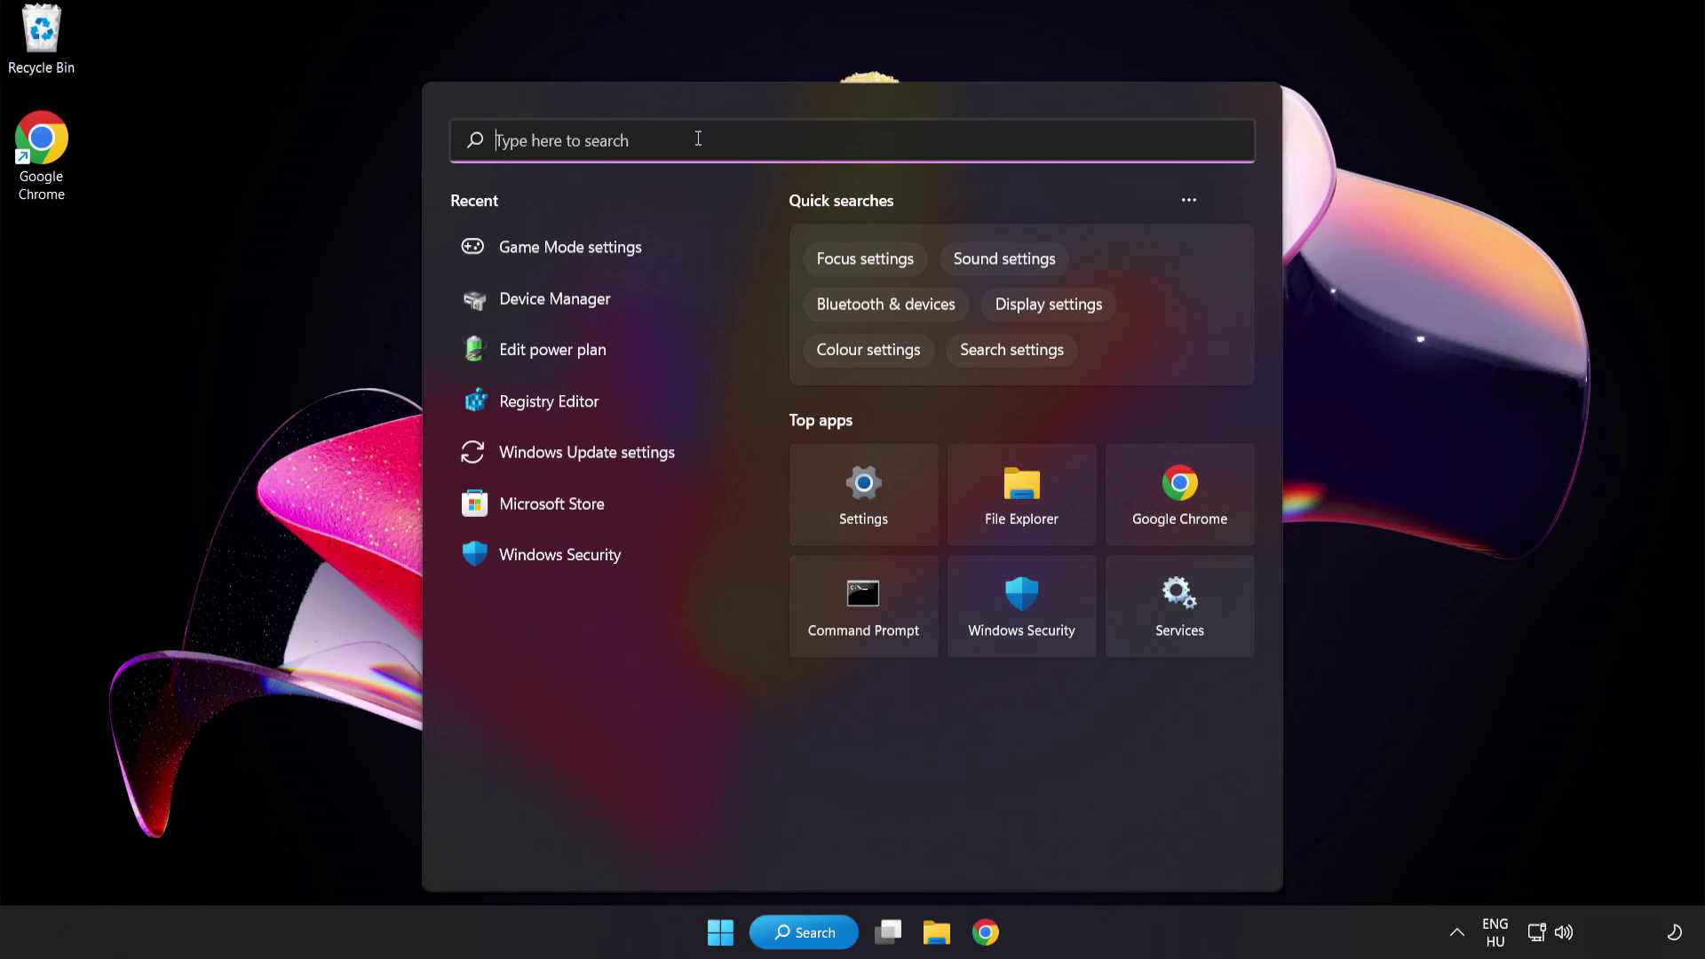
pyautogui.write('update')
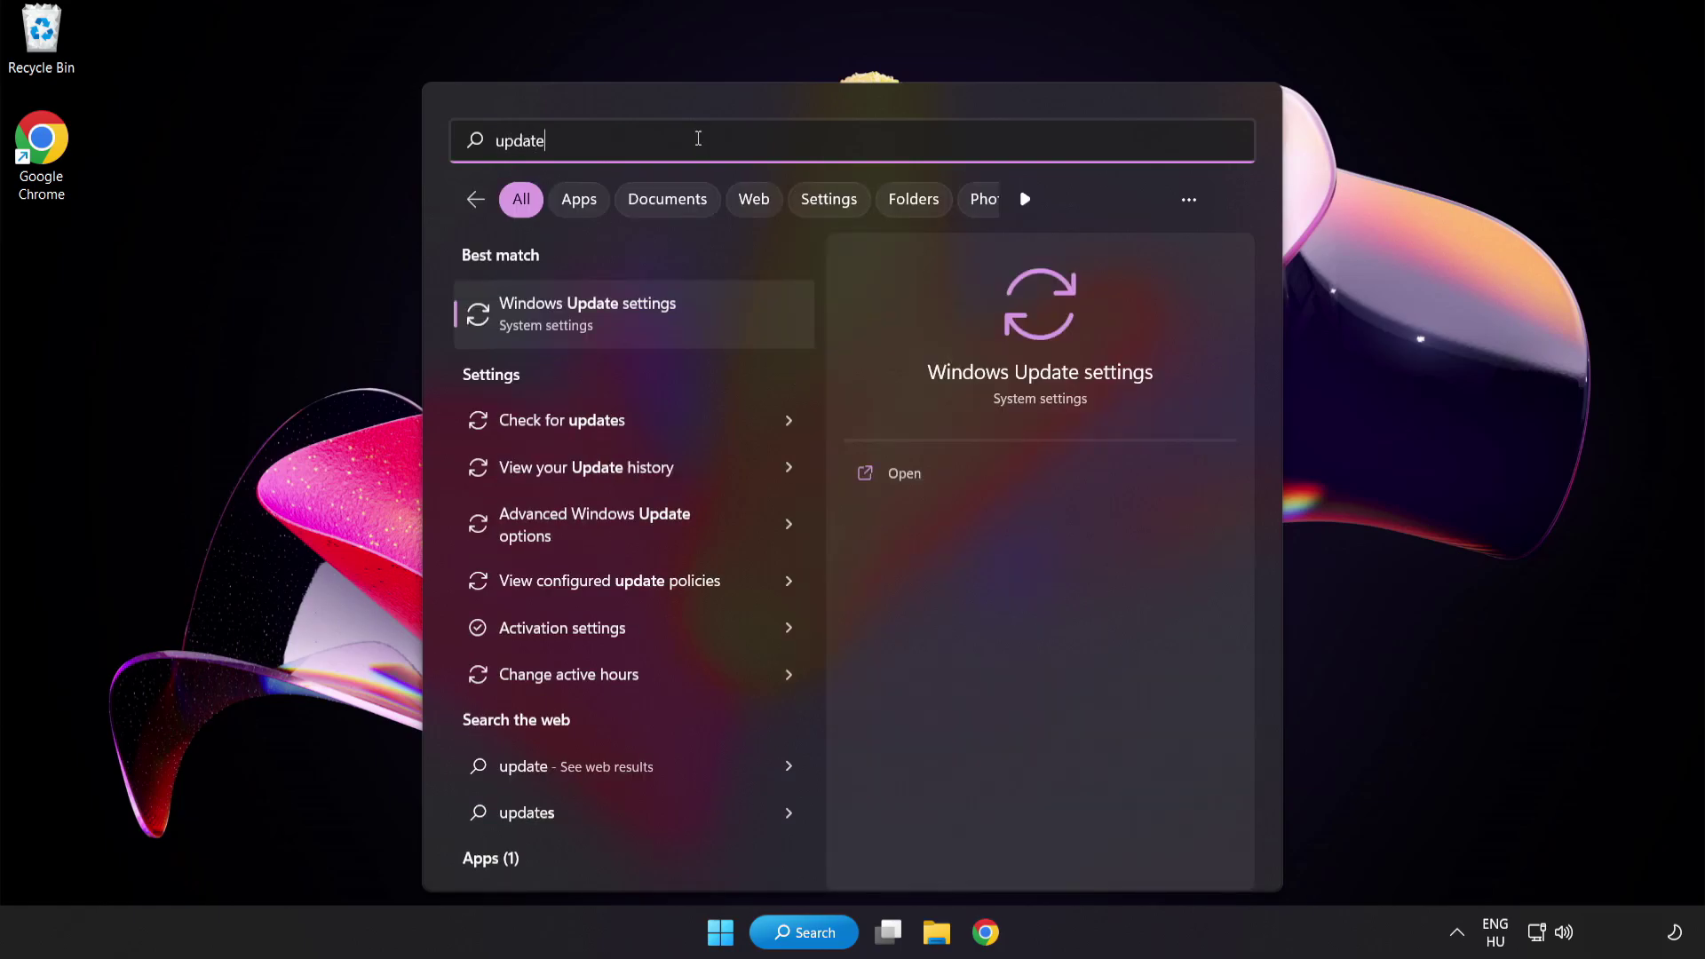
pyautogui.click(698, 306)
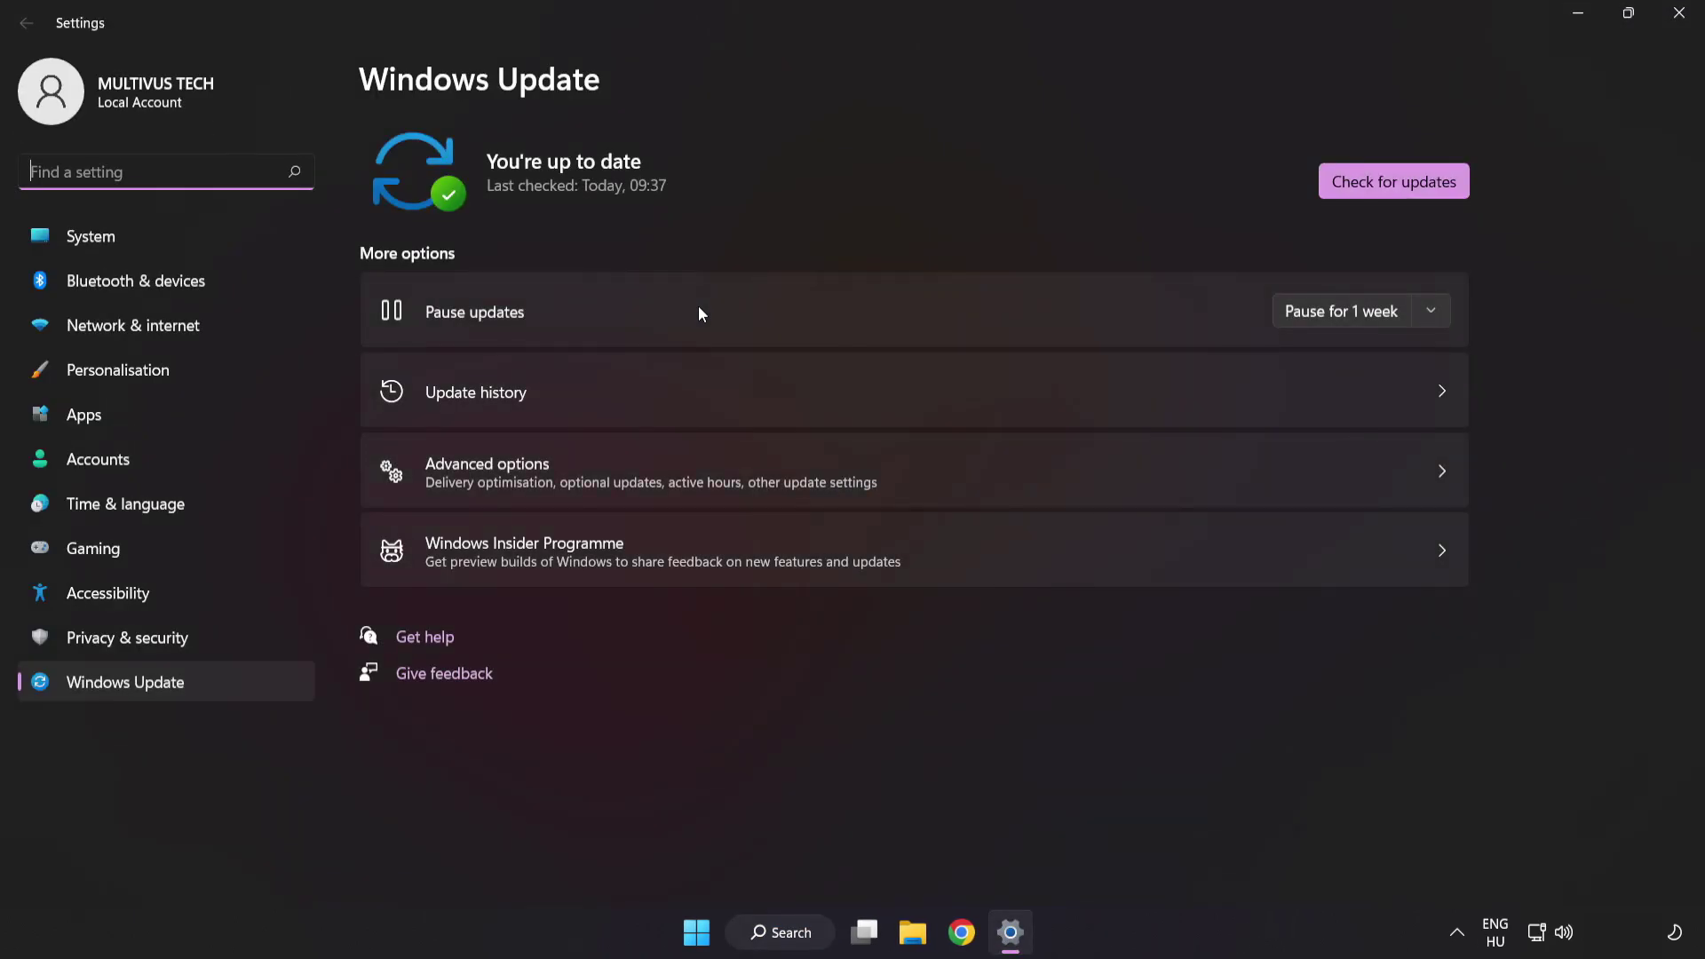
# Step: Run a new Windows Update check, which reports up to date, then close Settings
pyautogui.click(1376, 192)
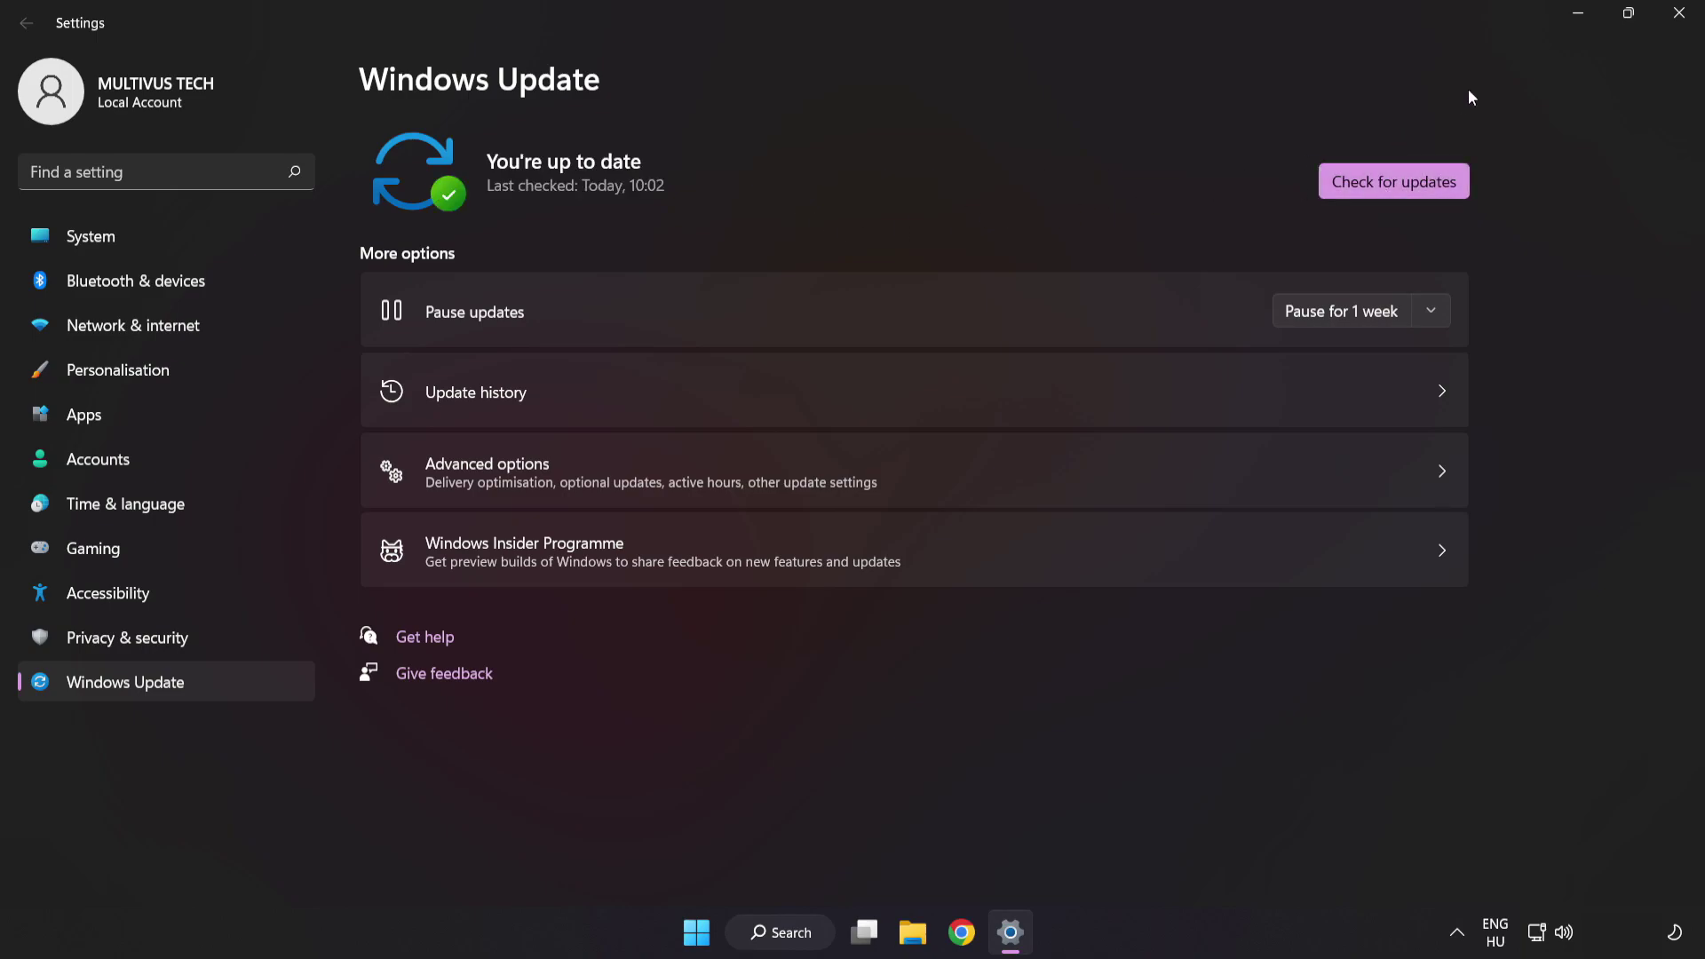
pyautogui.click(1679, 16)
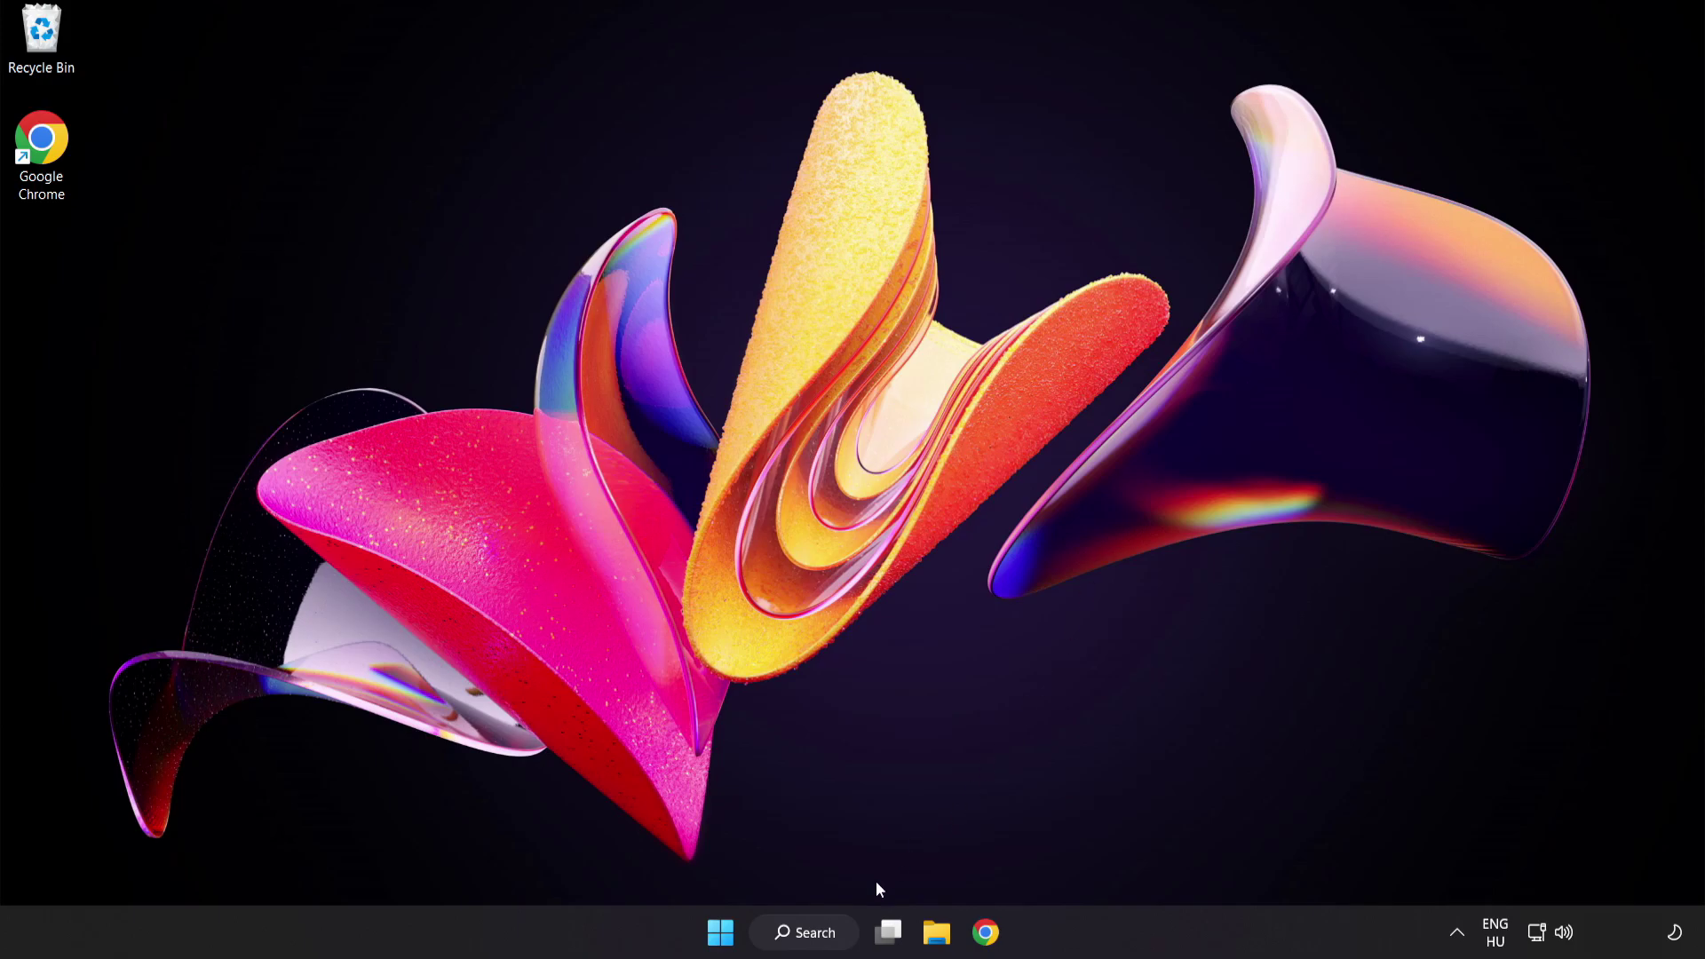
# Step: Search for 'regedit' and launch the Registry Editor
pyautogui.click(824, 938)
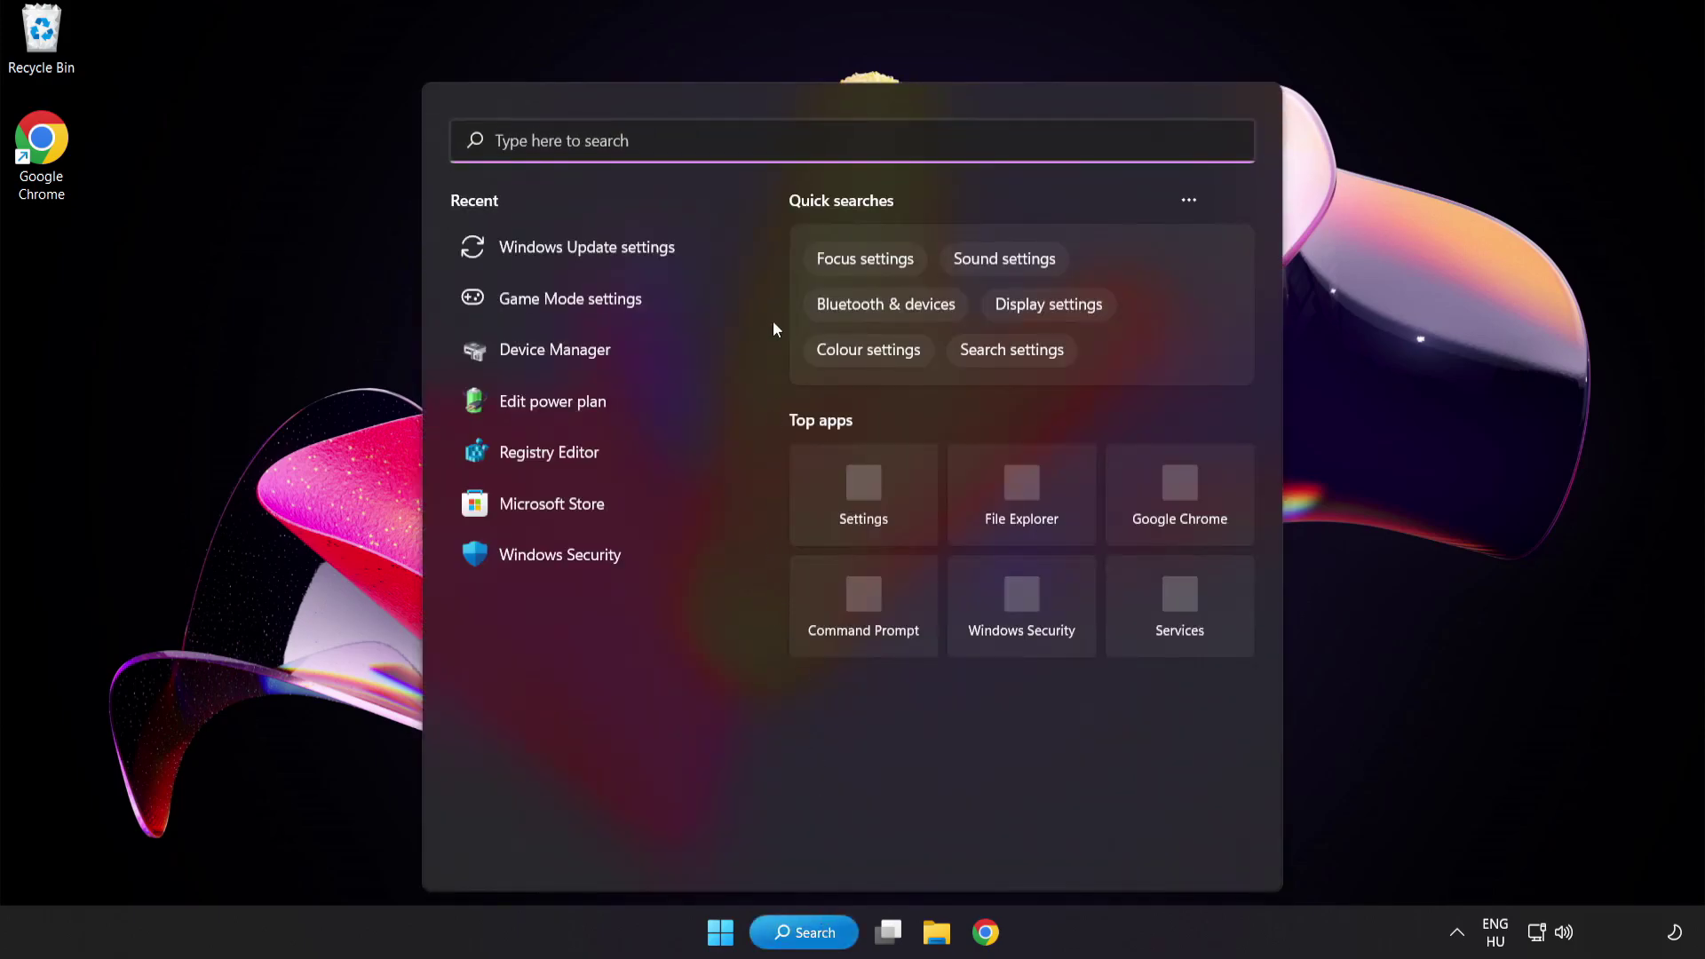
pyautogui.write('regedit')
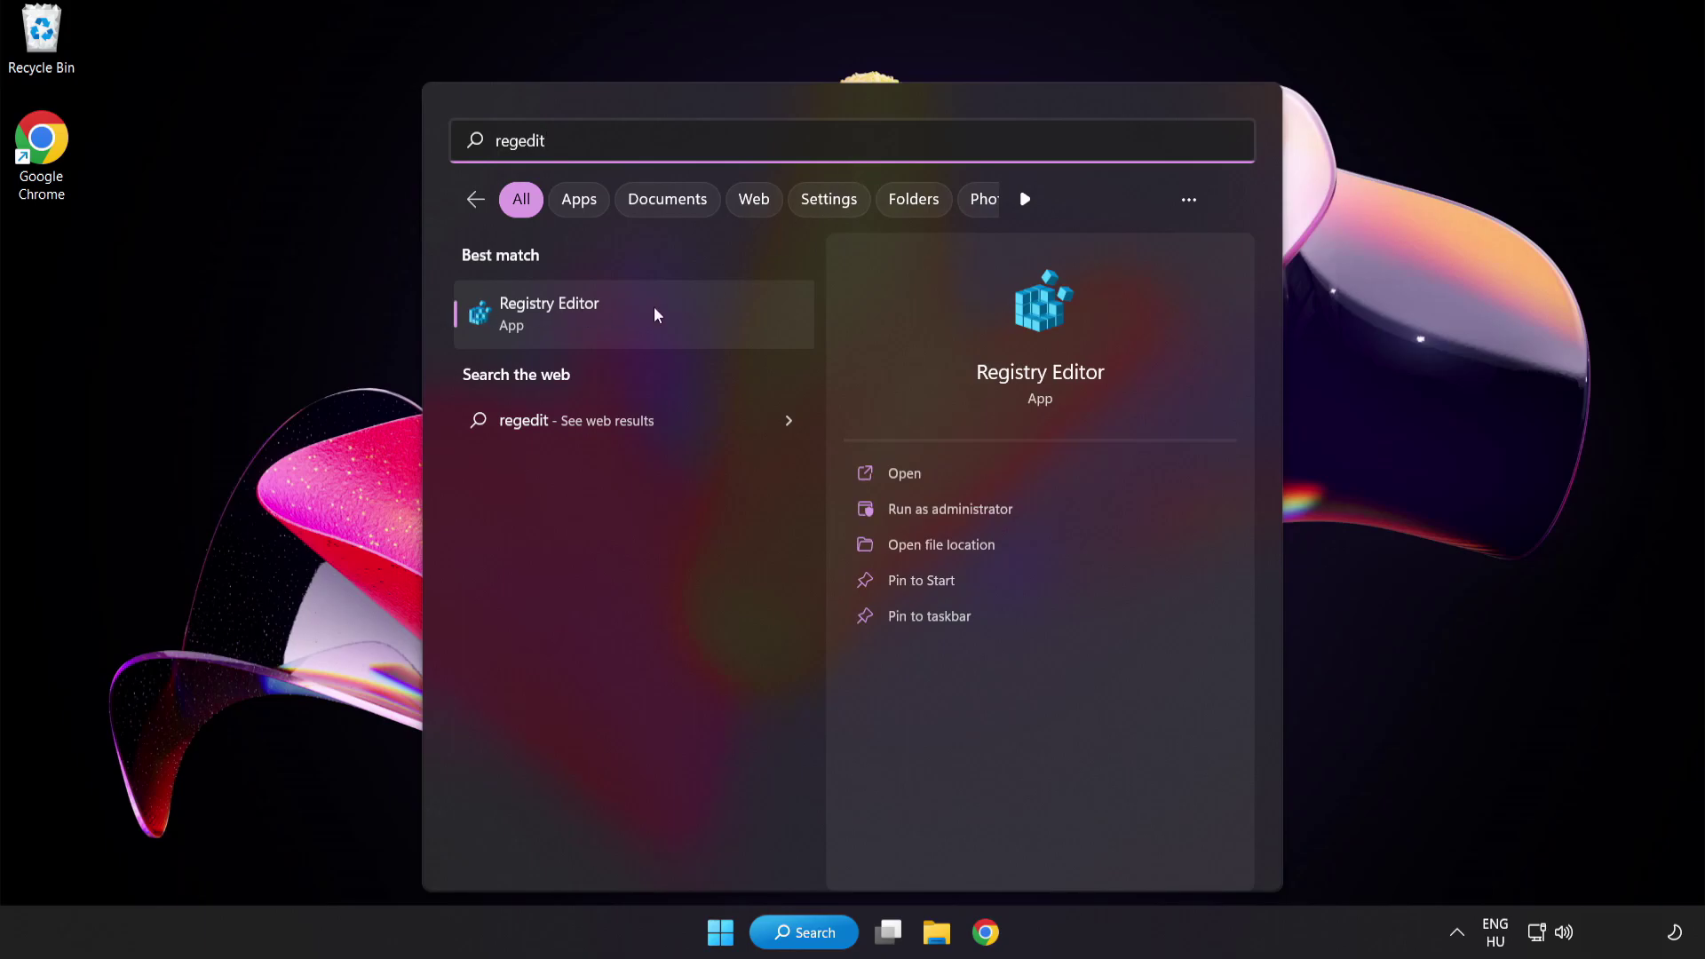
pyautogui.click(655, 311)
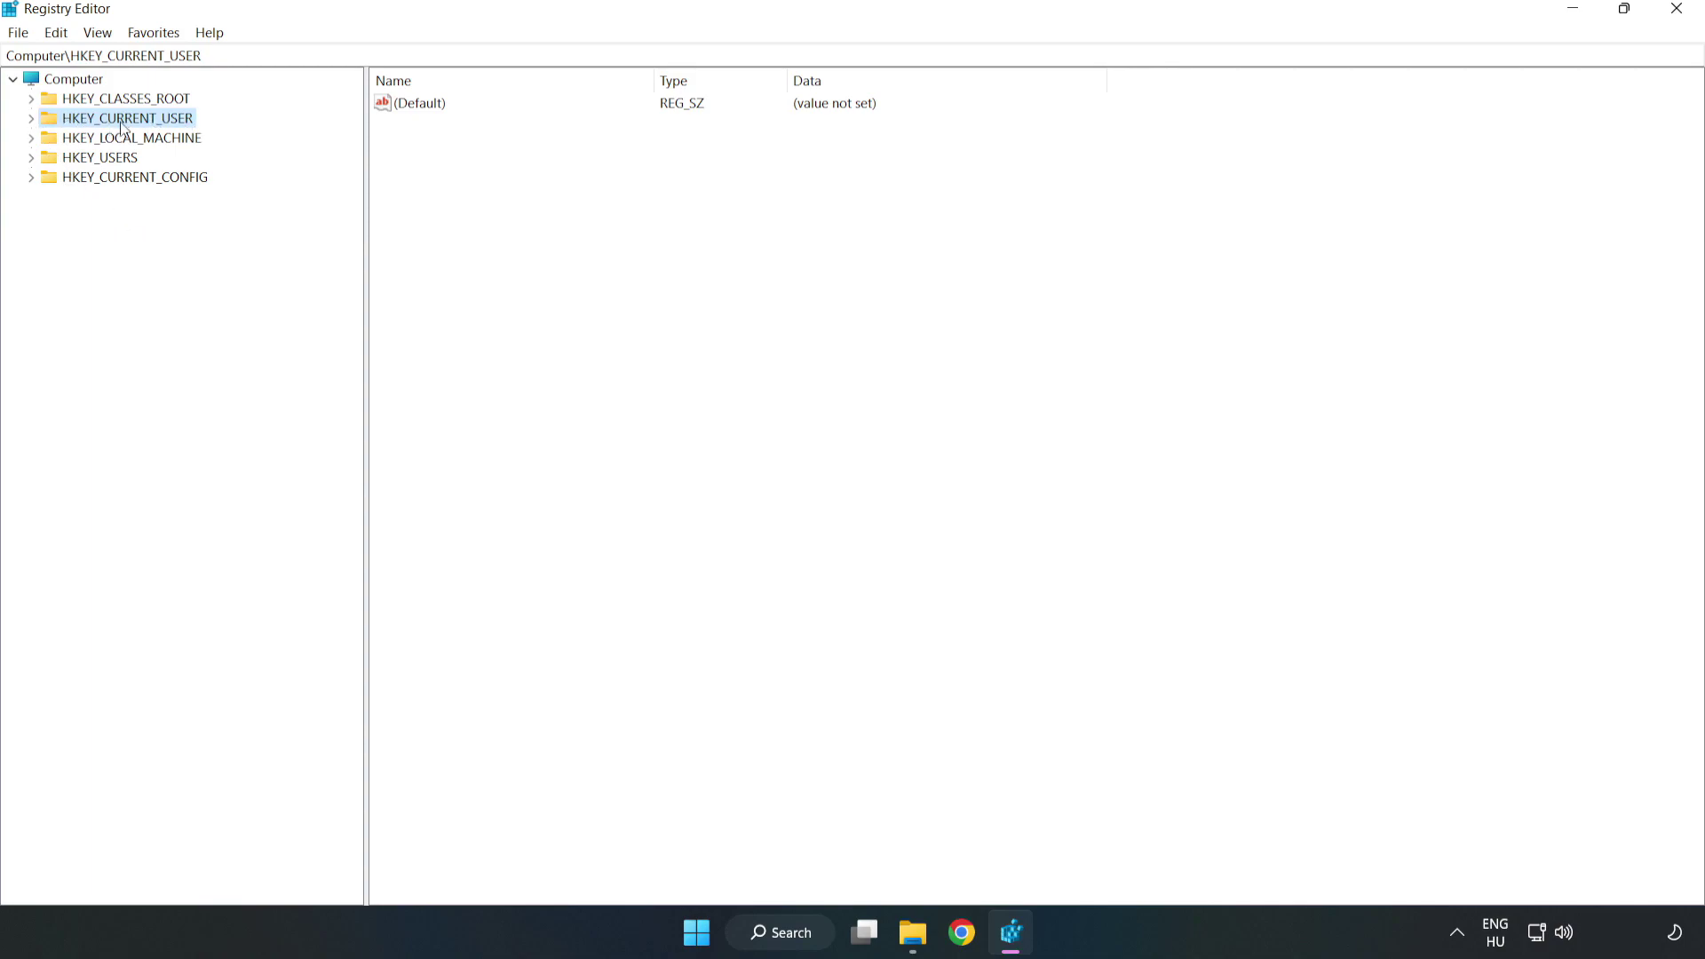
# Step: Browse to HKEY_CURRENT_USER\System\GameConfigStore and change GameDVR_Enabled from 1 to 0
pyautogui.click(31, 118)
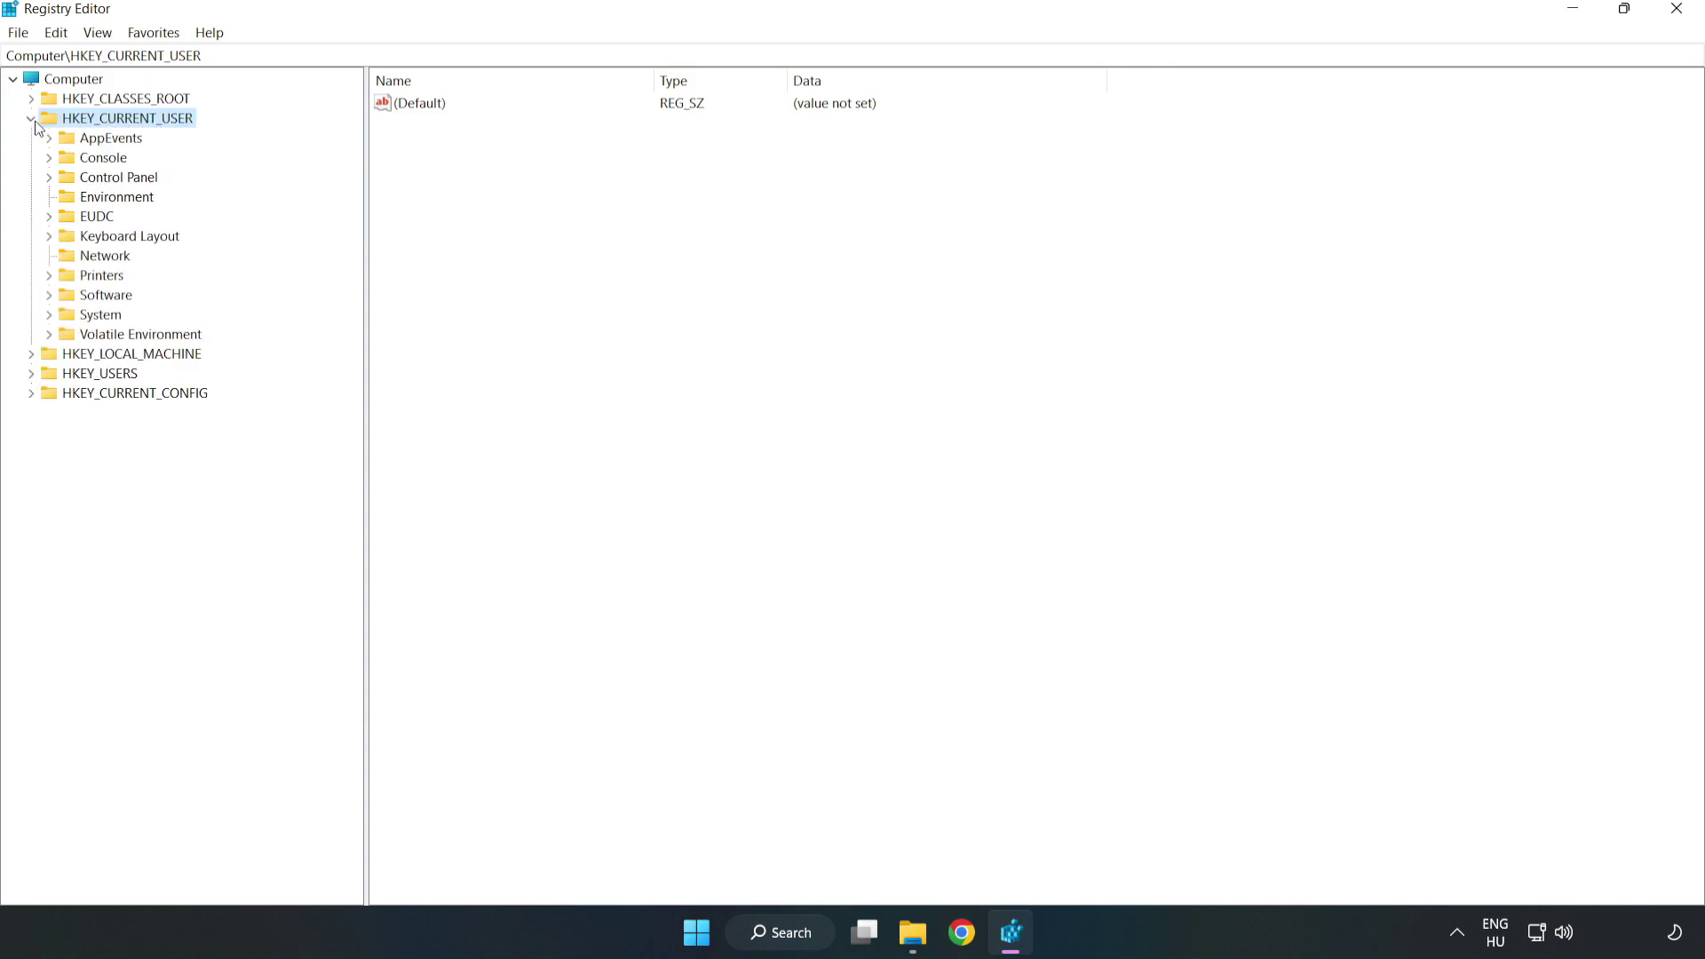
pyautogui.click(49, 315)
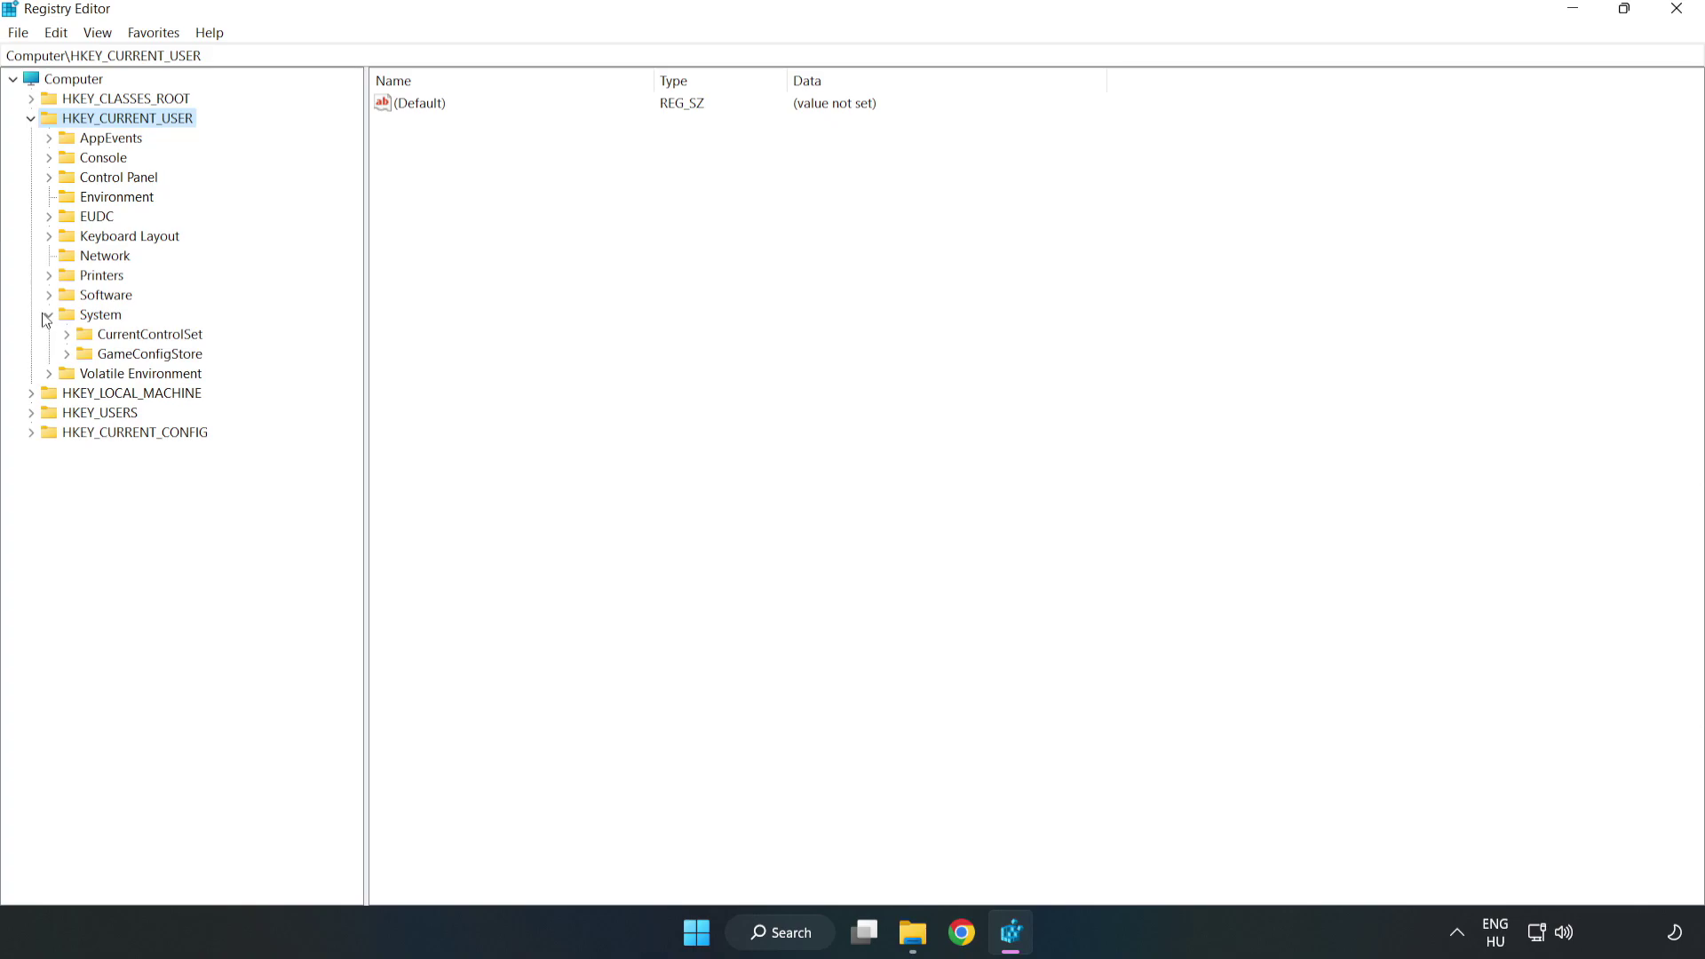
pyautogui.click(143, 360)
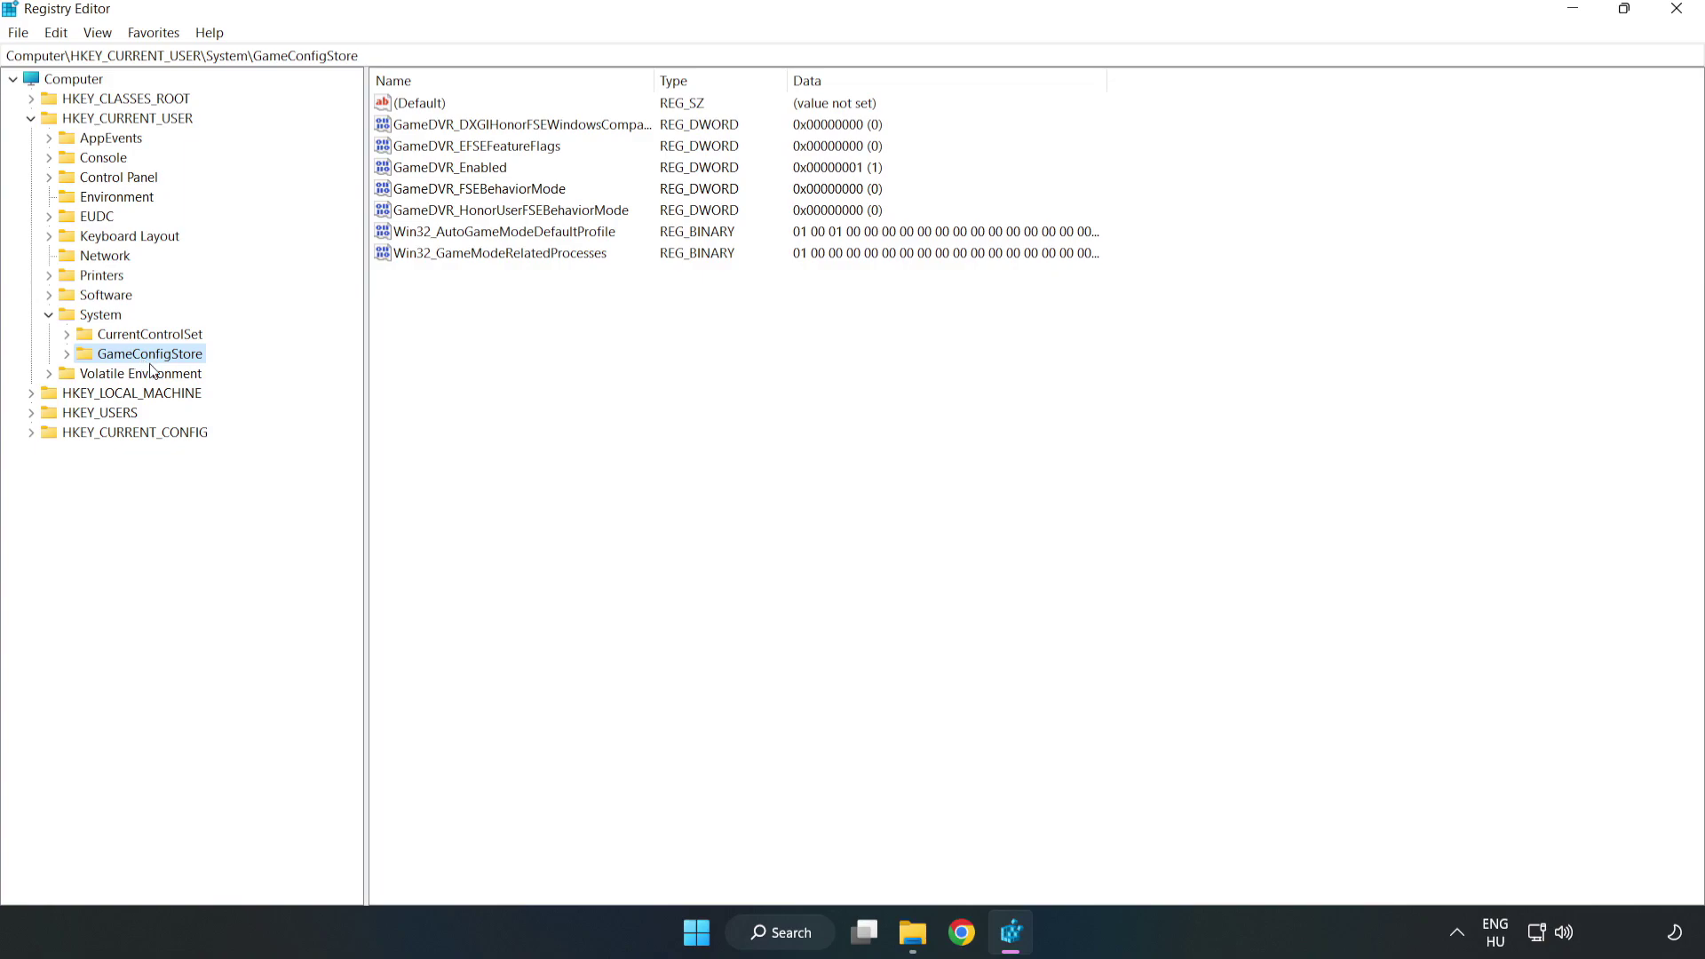
pyautogui.click(417, 170)
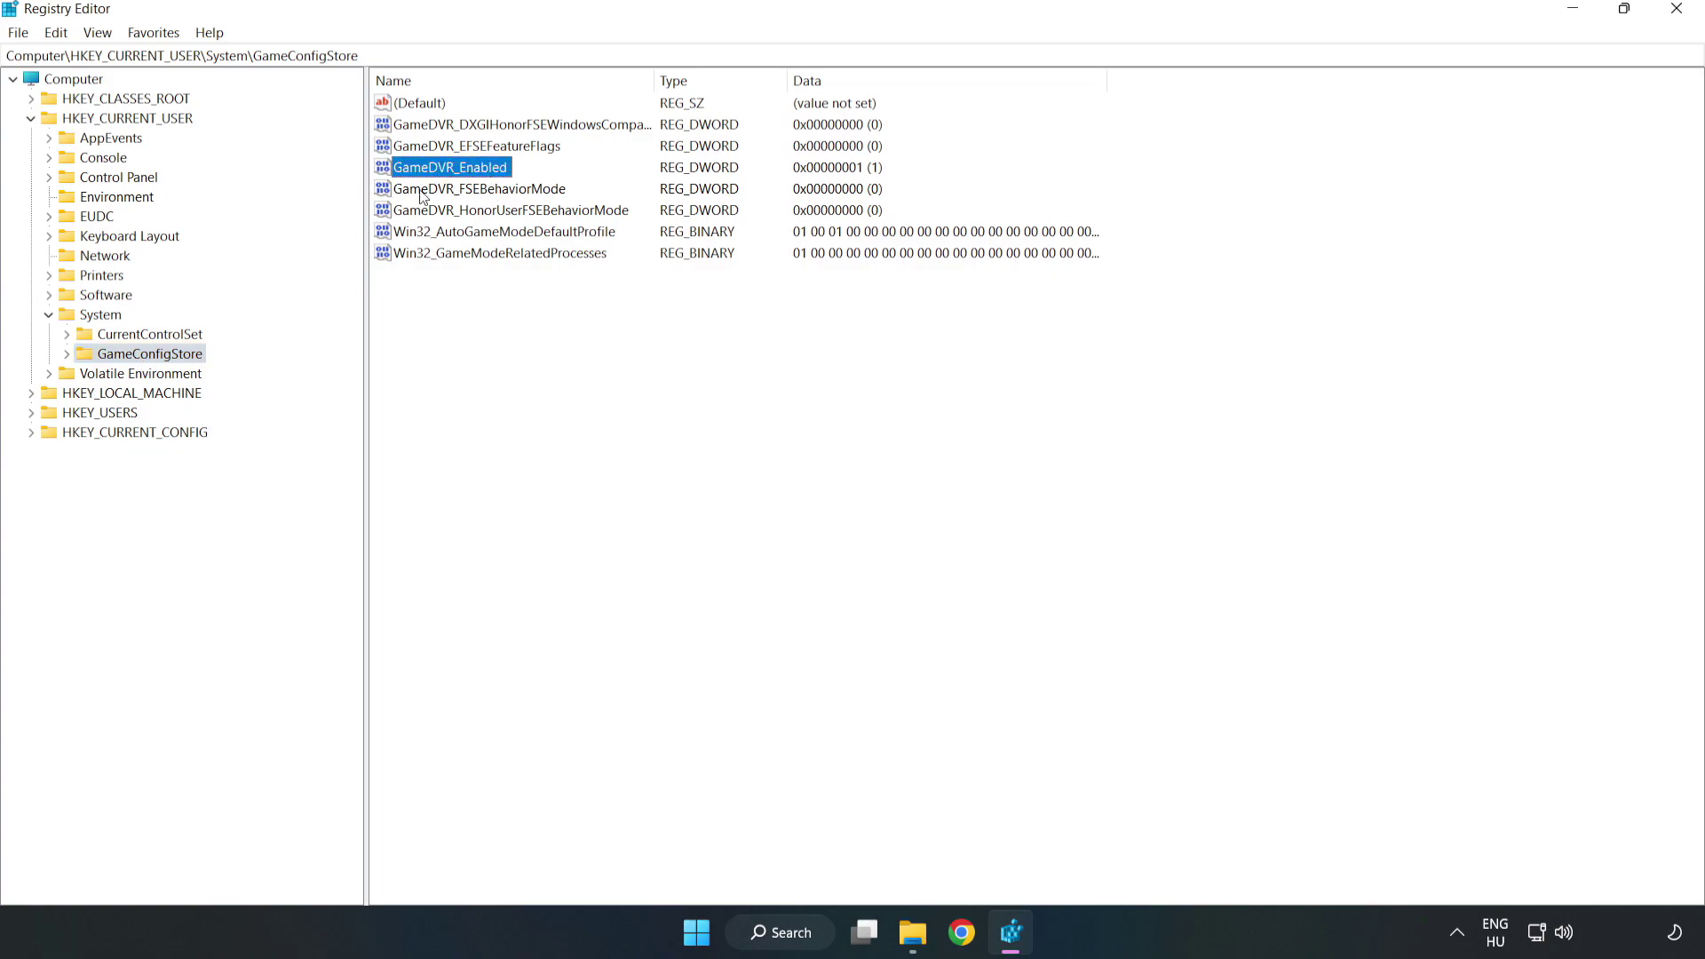
pyautogui.rightClick(466, 175)
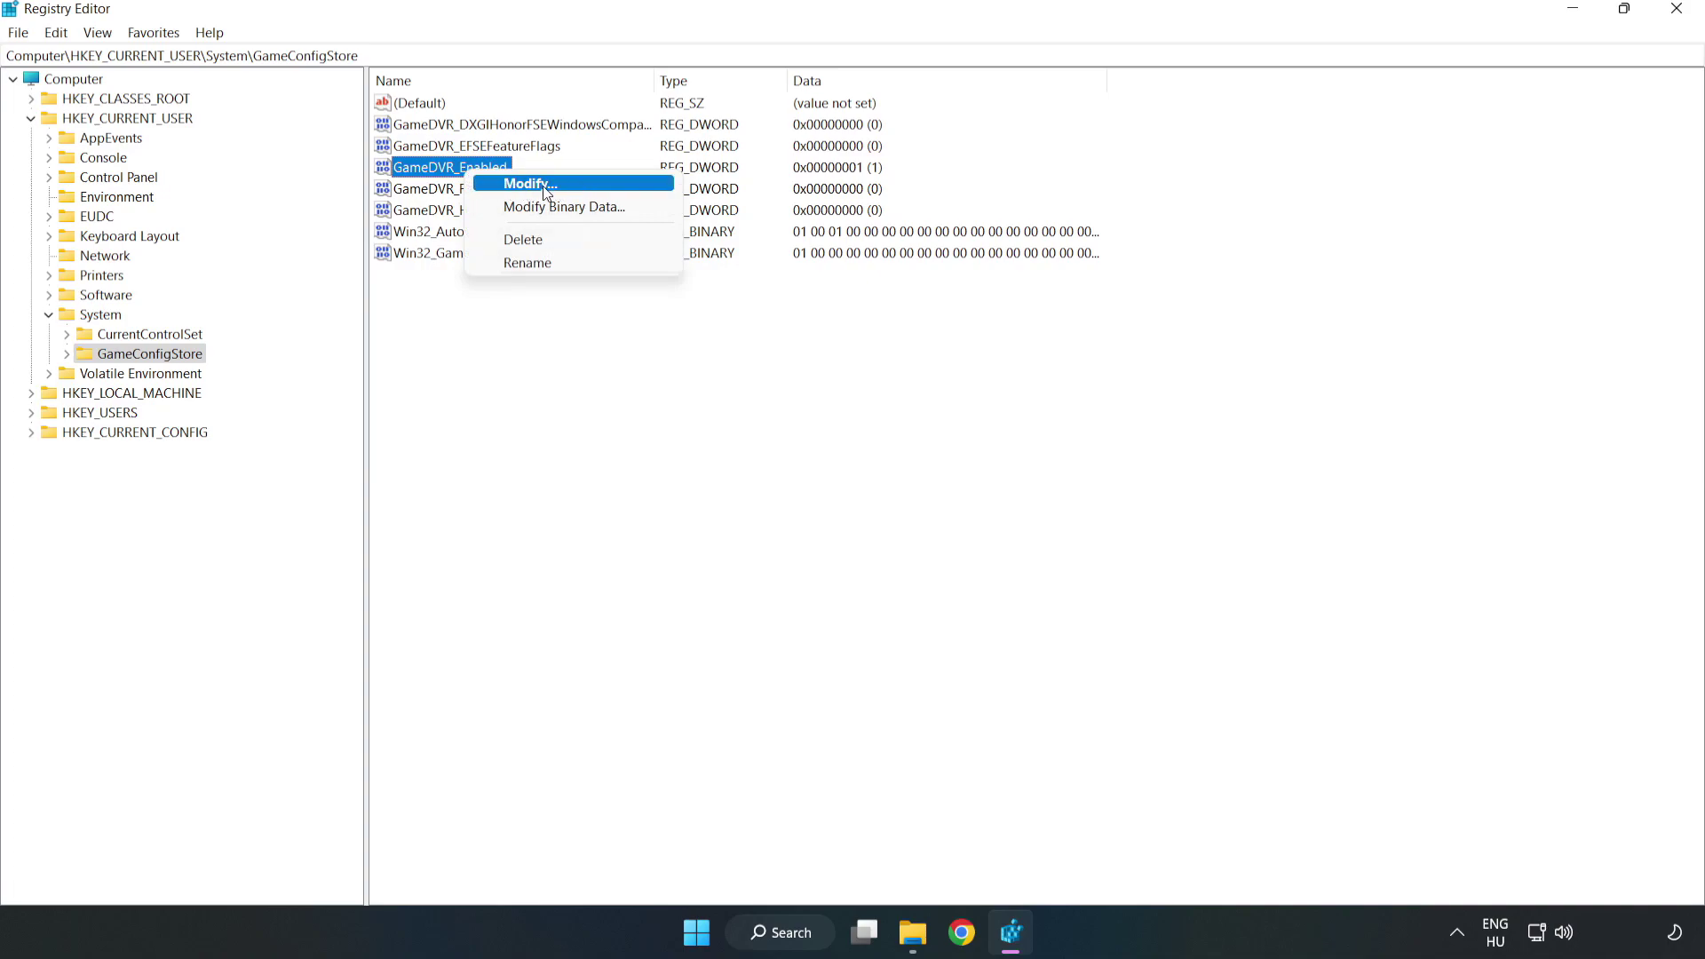
pyautogui.click(543, 184)
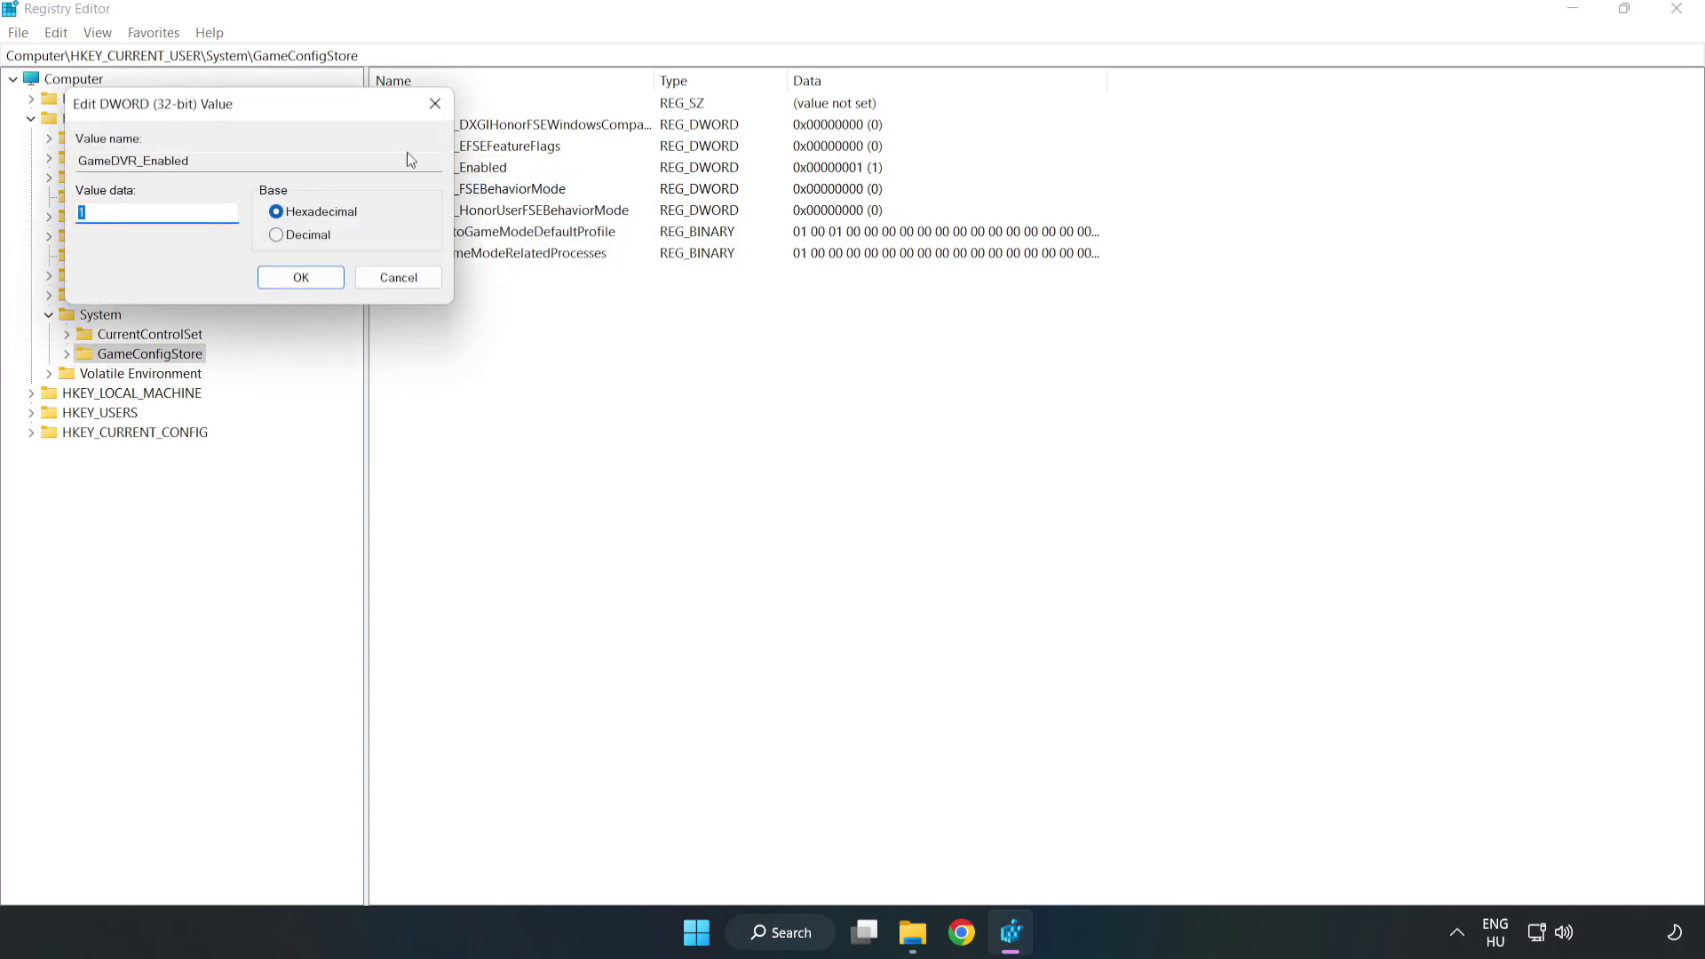
pyautogui.moveTo(342, 119); pyautogui.dragTo(950, 362)
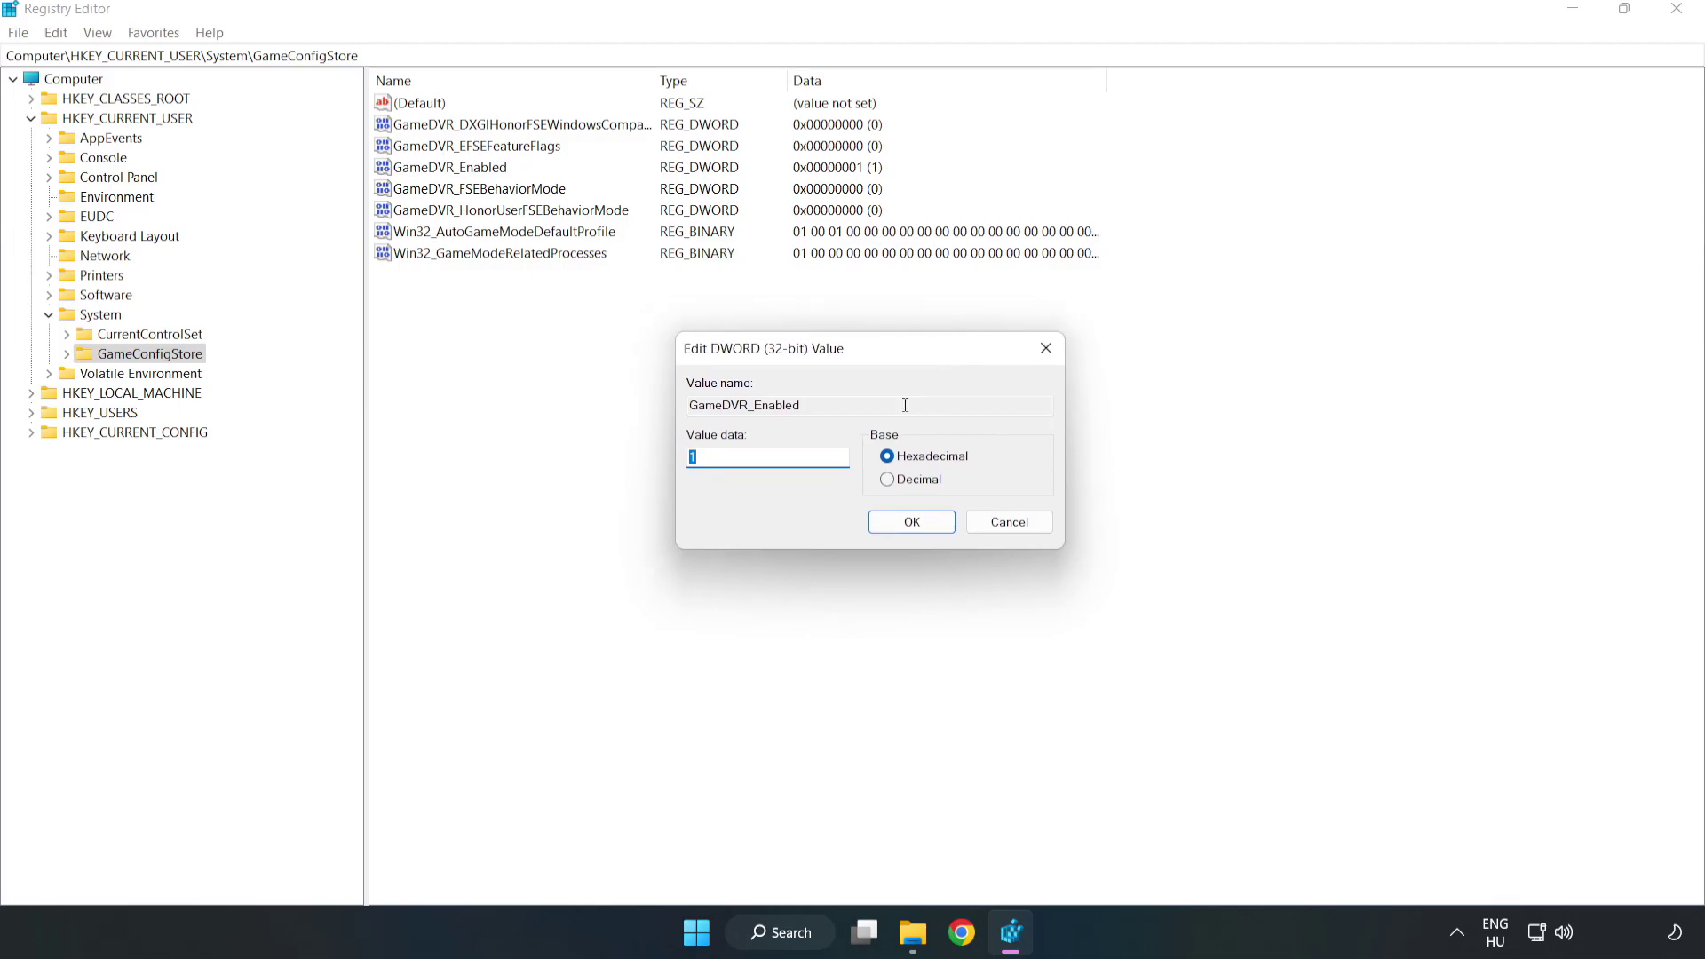
pyautogui.moveTo(712, 465); pyautogui.dragTo(654, 447)
pyautogui.write('0')
pyautogui.click(913, 522)
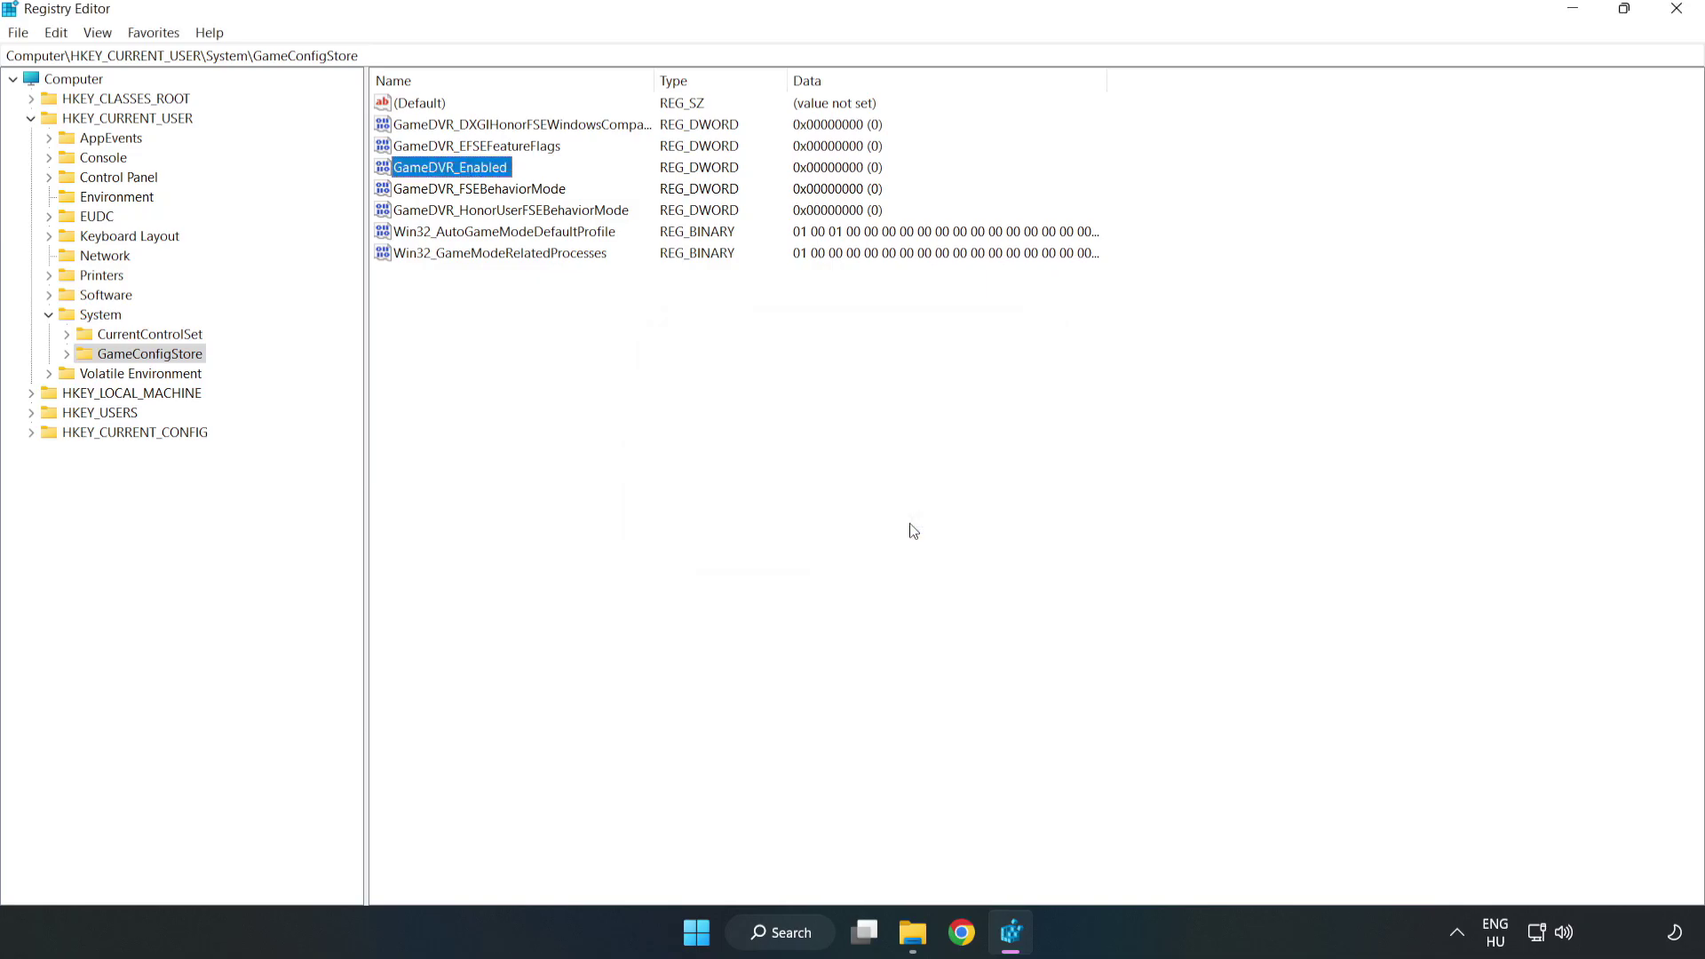
# Step: Collapse HKEY_CURRENT_USER and browse HKEY_LOCAL_MACHINE down to PolicyManager\default\ApplicationManagement\AllowGameDVR
pyautogui.click(31, 118)
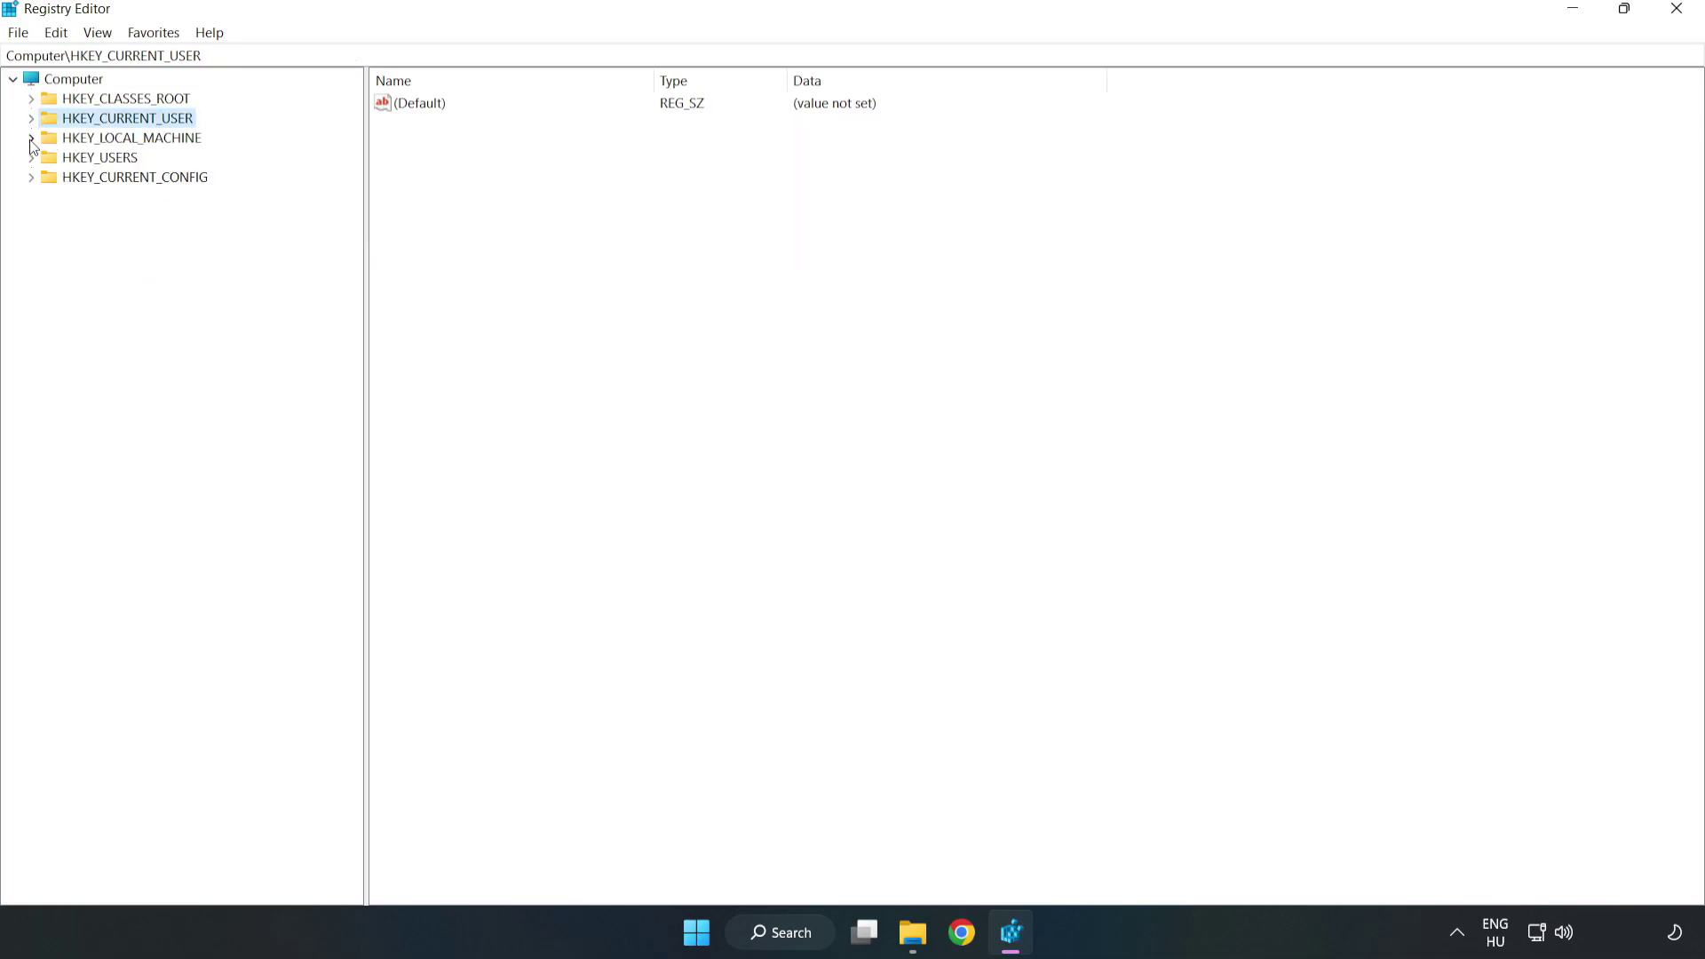
pyautogui.doubleClick(45, 139)
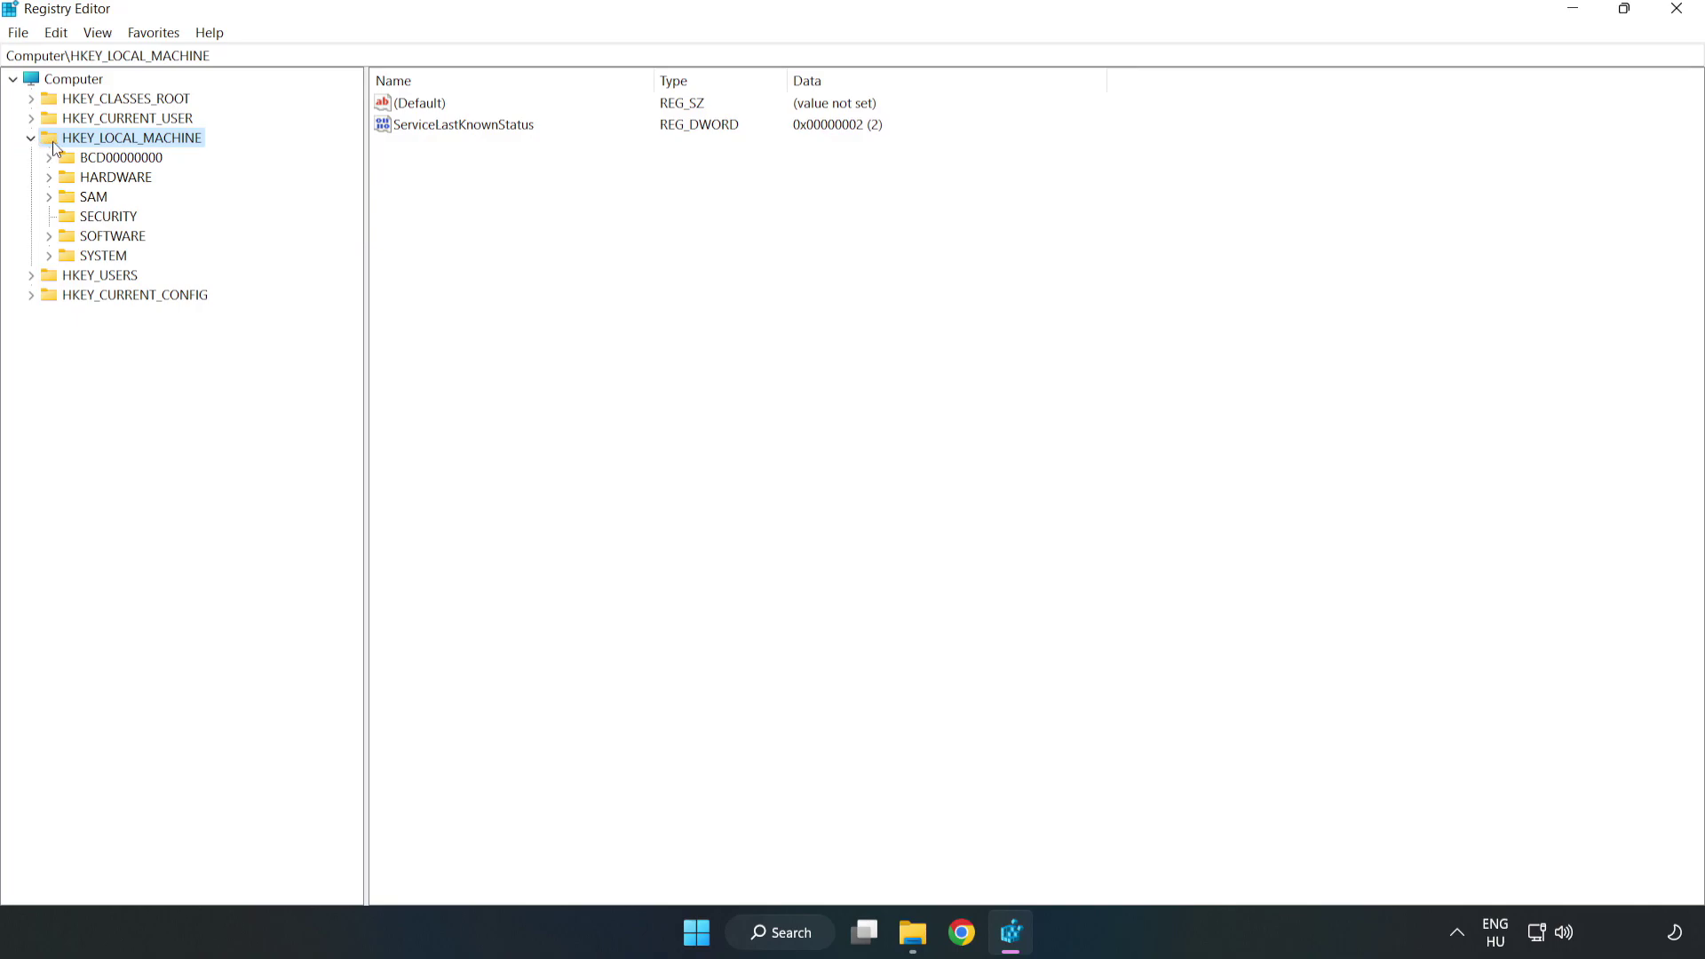
pyautogui.click(49, 236)
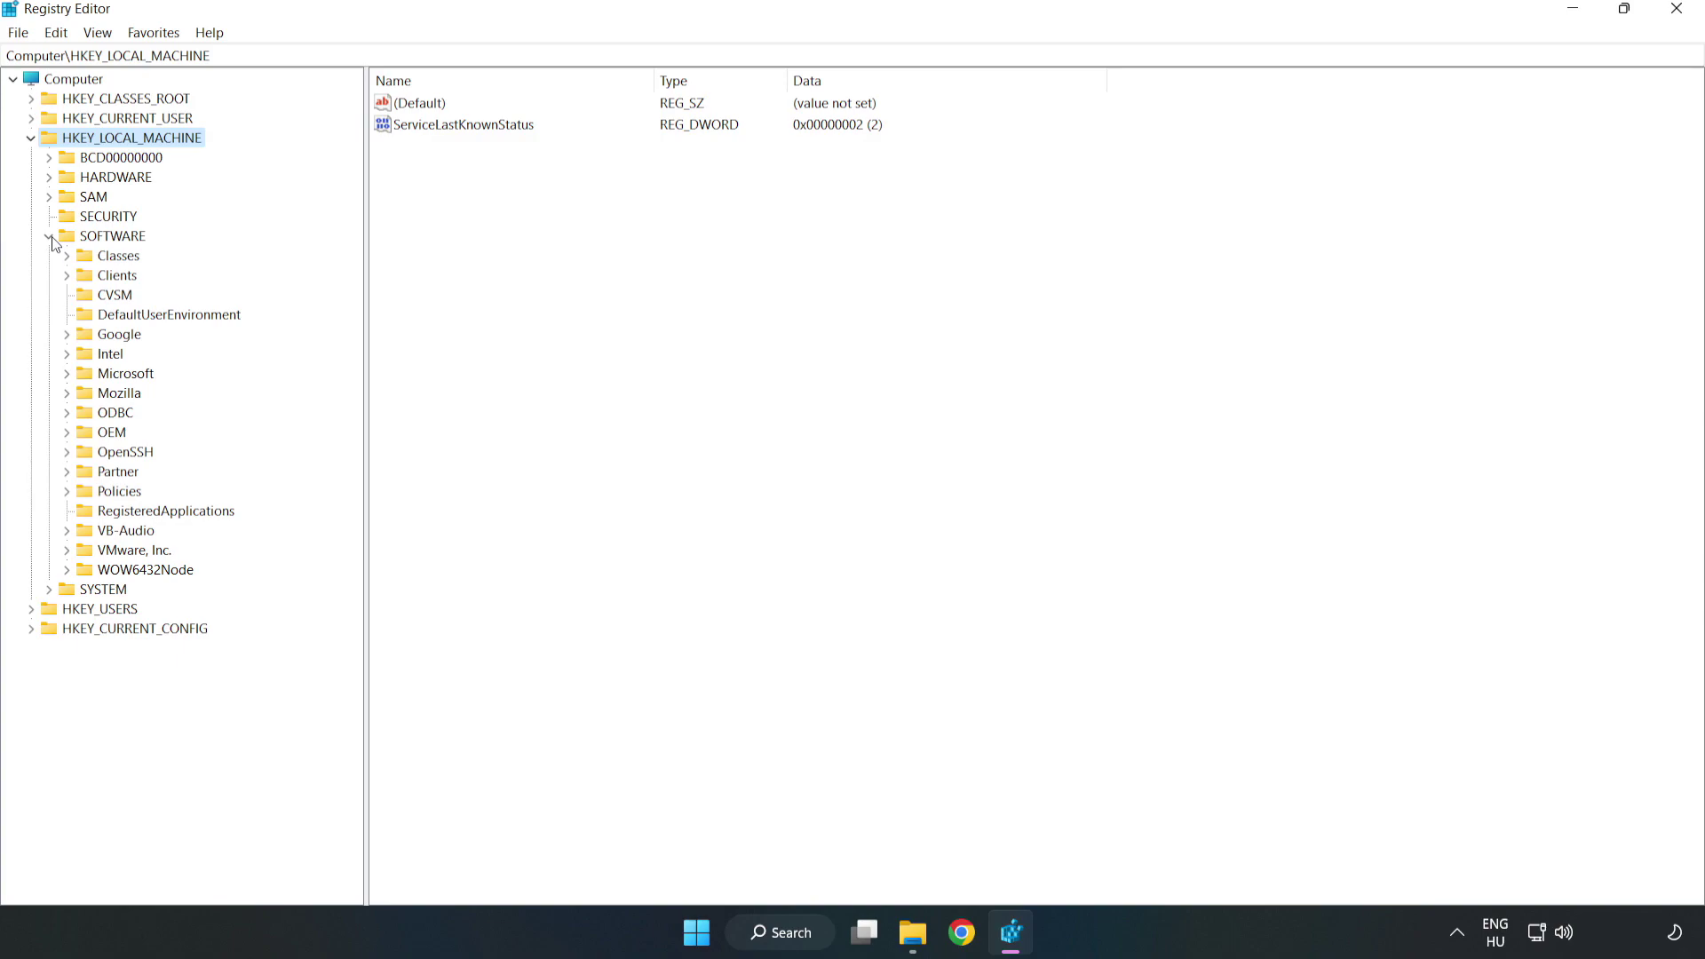
pyautogui.click(67, 376)
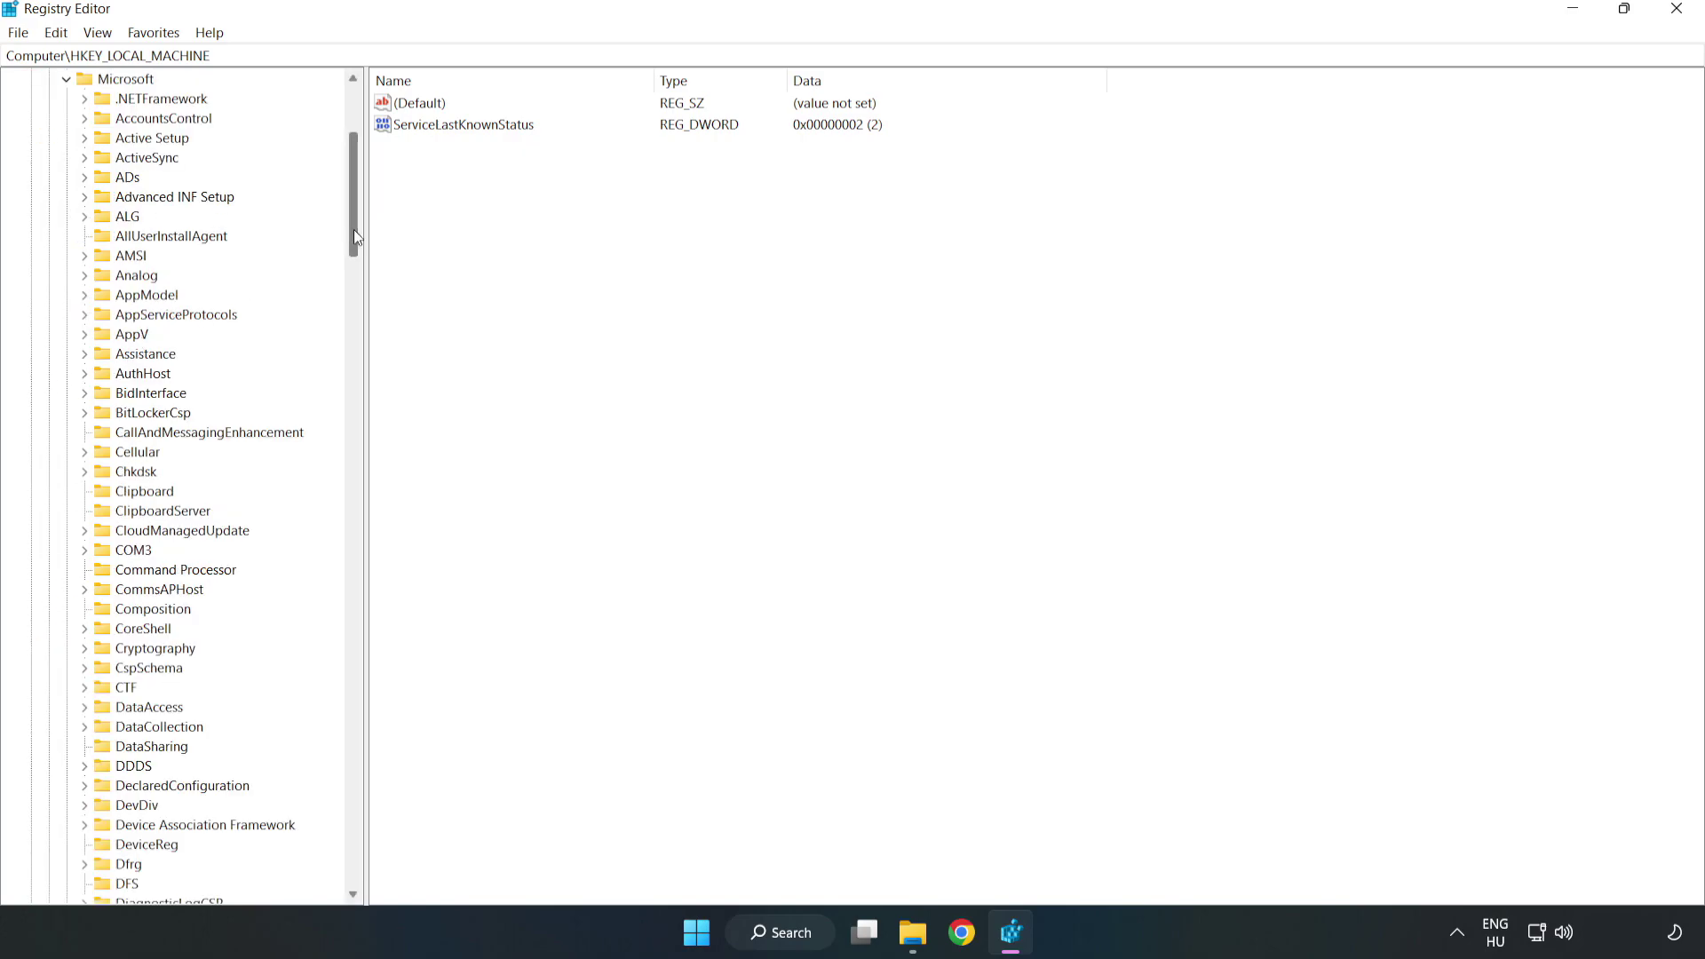
pyautogui.moveTo(353, 229); pyautogui.dragTo(385, 628)
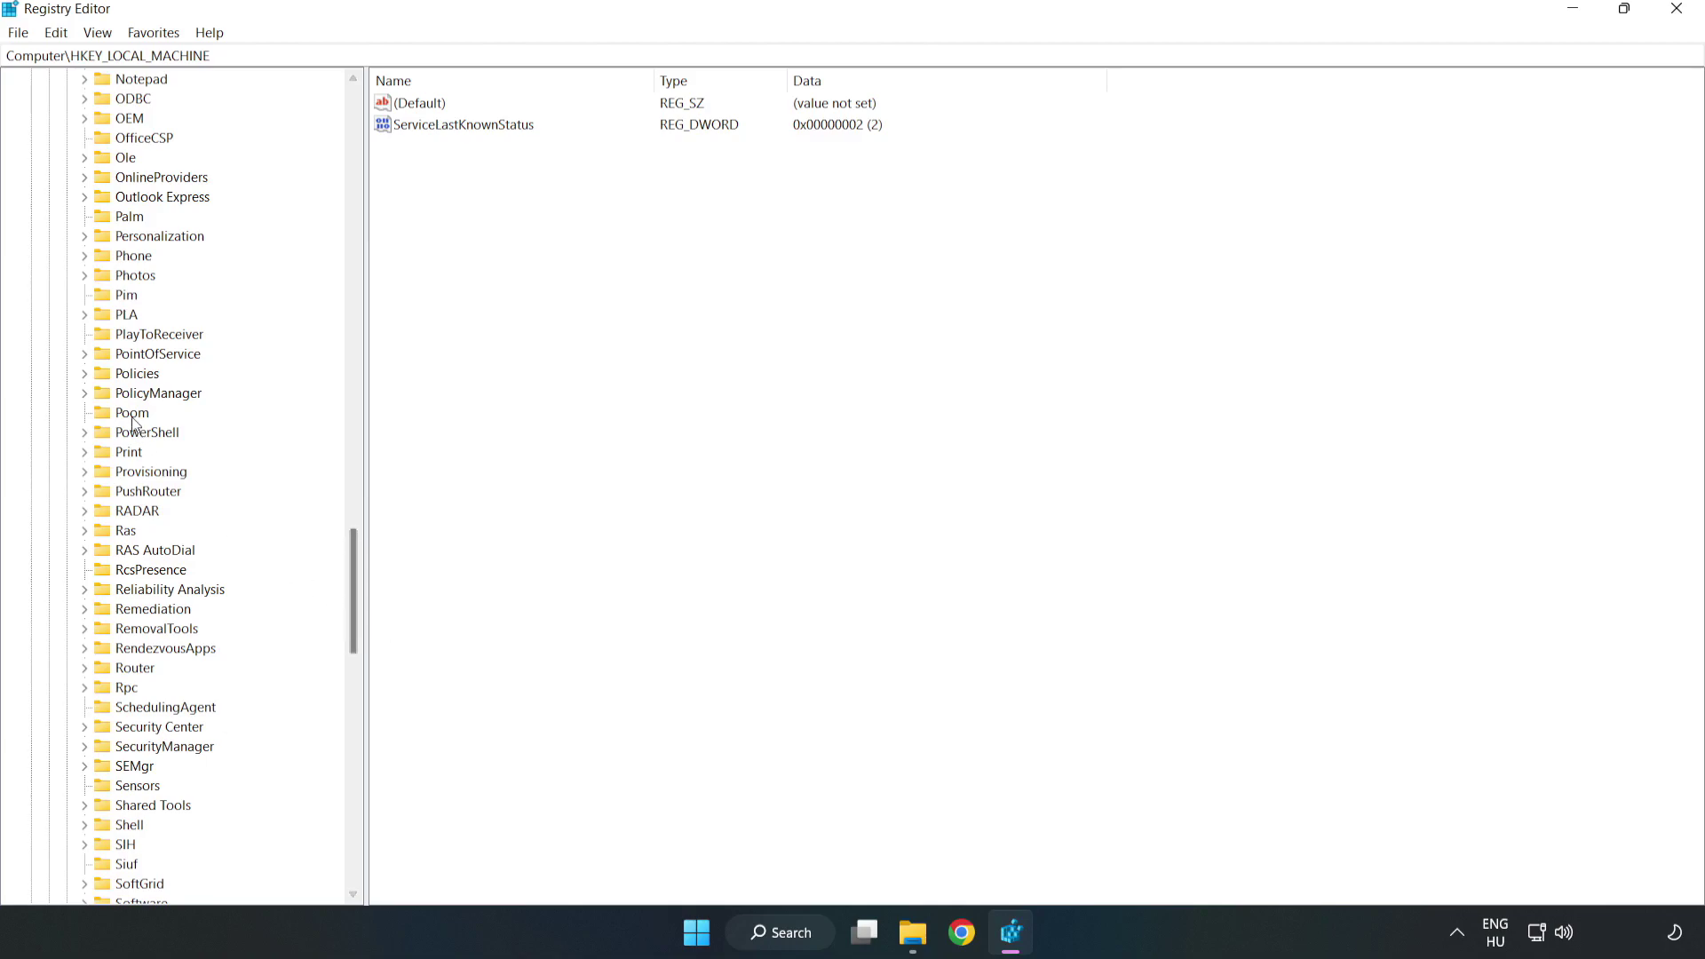
pyautogui.click(84, 394)
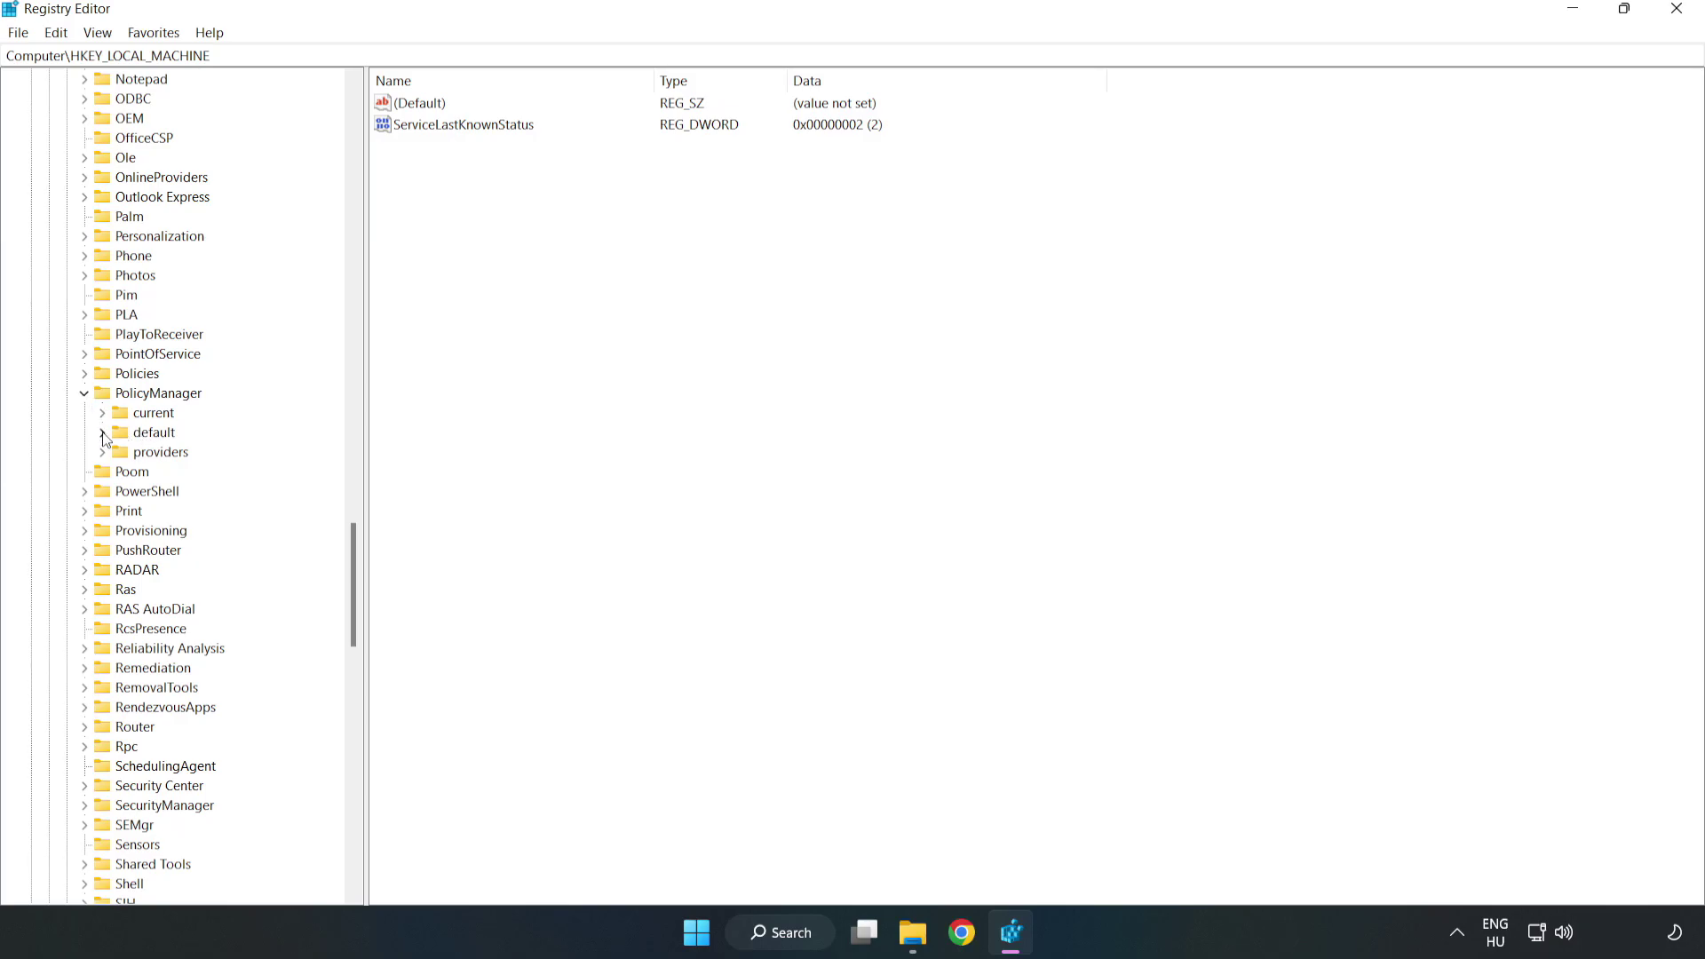
pyautogui.click(103, 432)
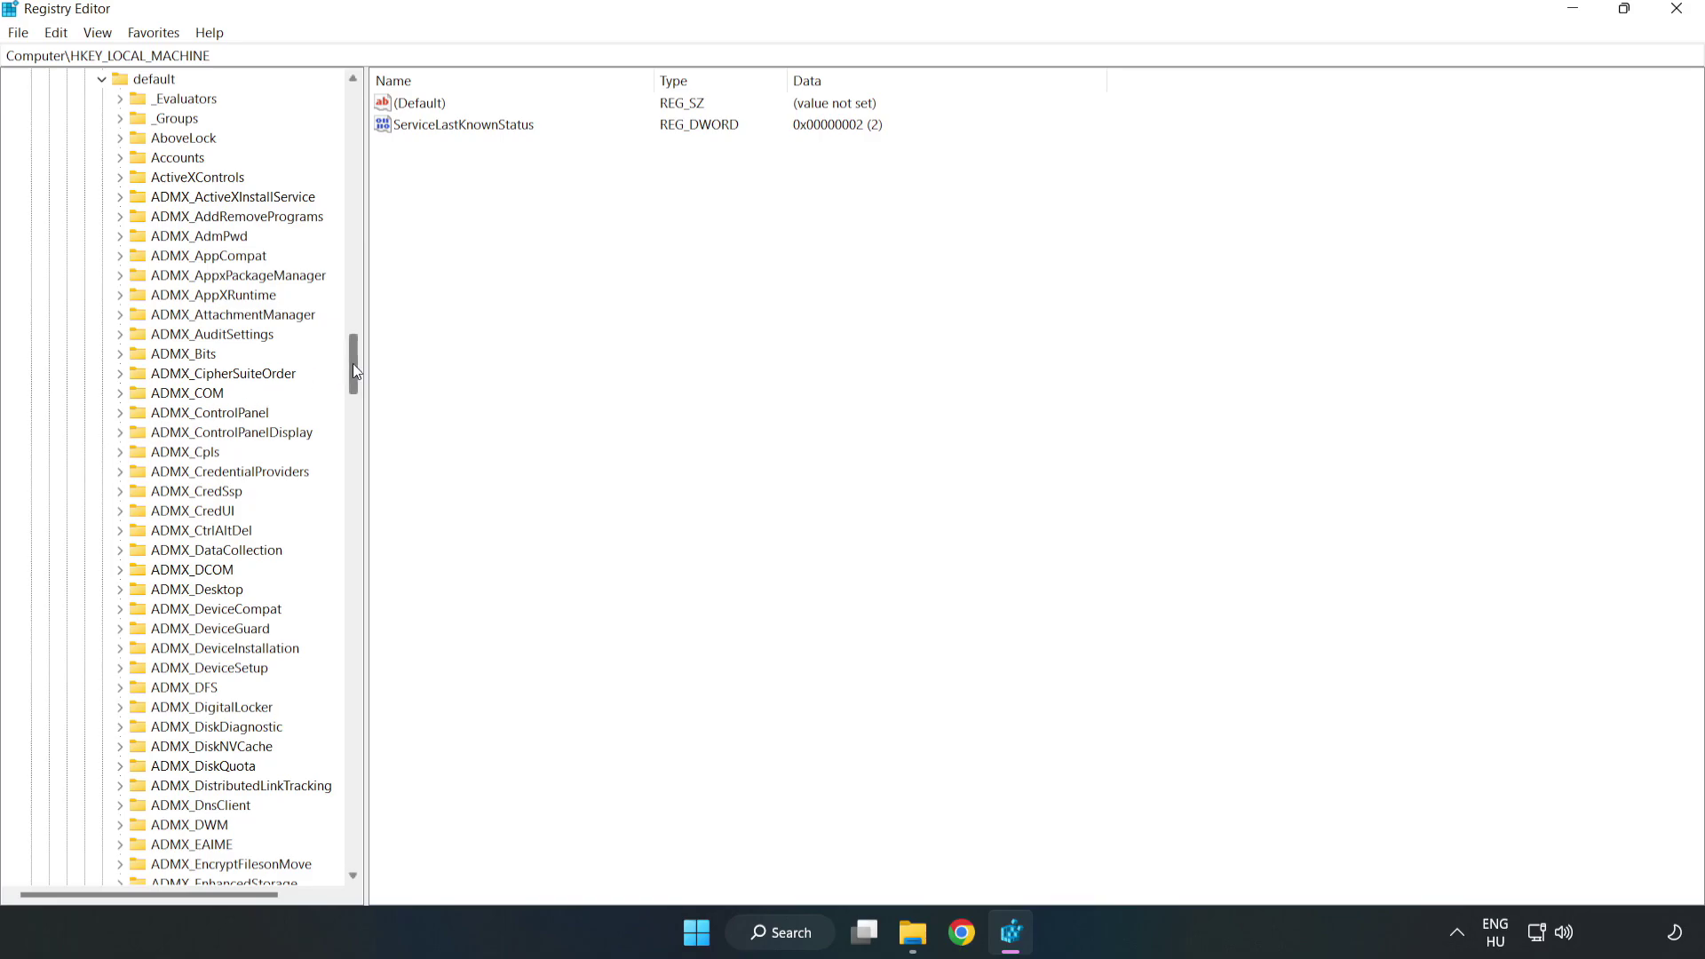
pyautogui.moveTo(353, 365); pyautogui.dragTo(345, 562)
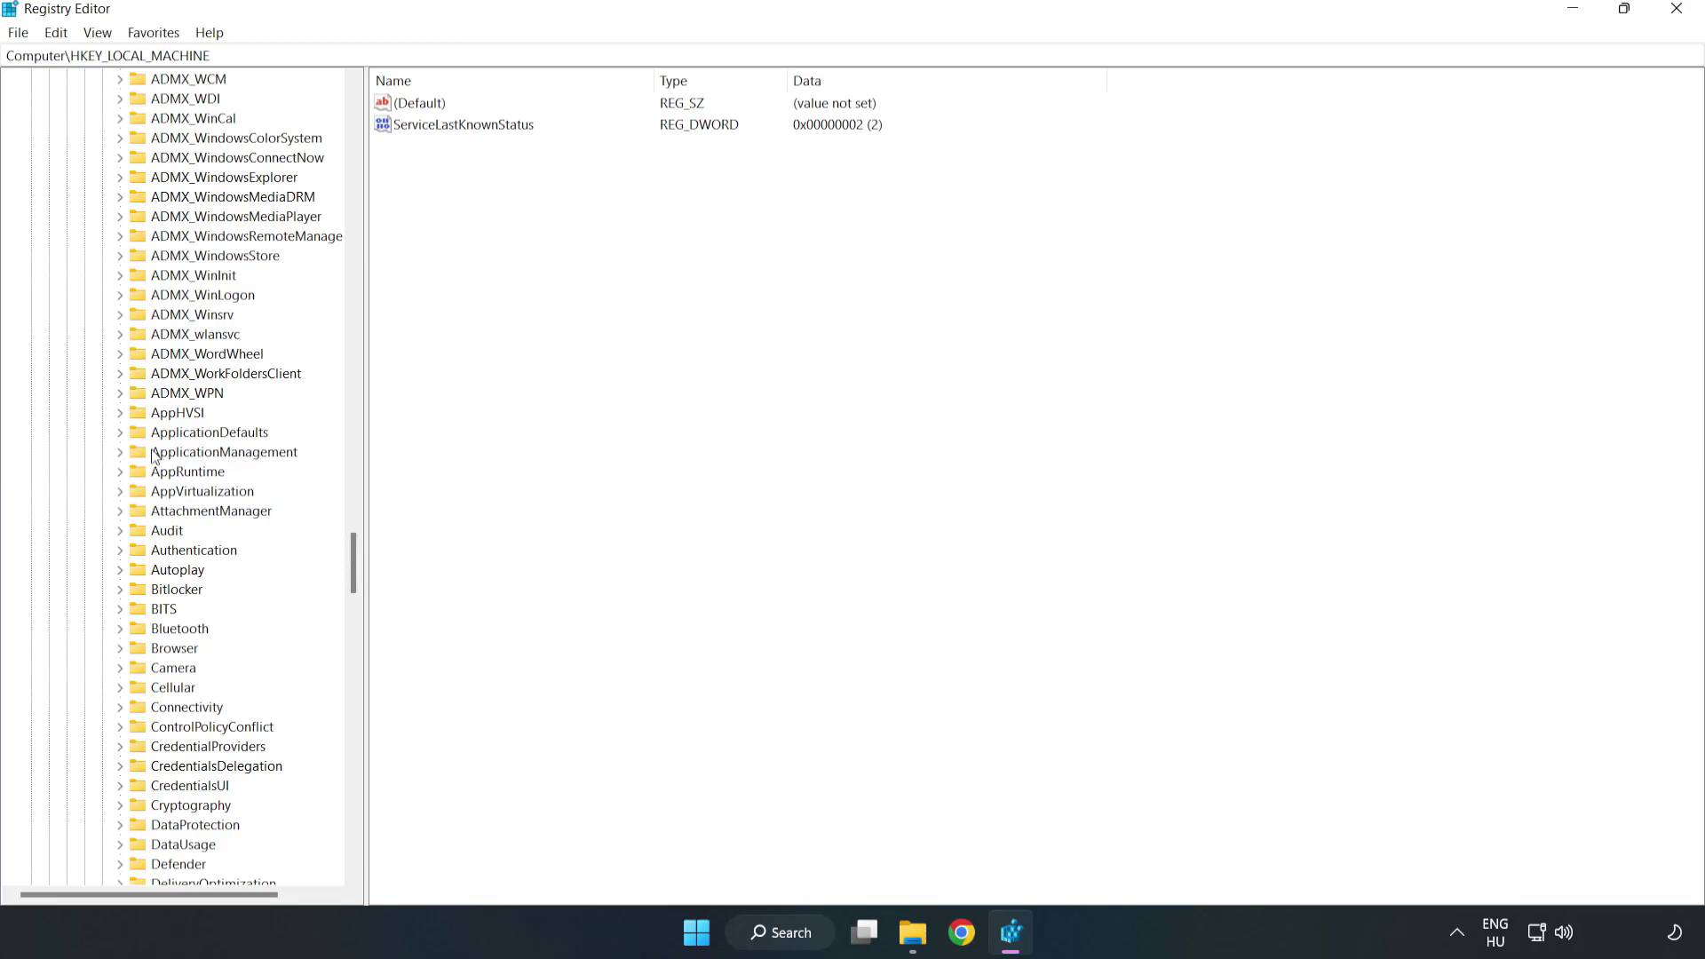
pyautogui.click(125, 450)
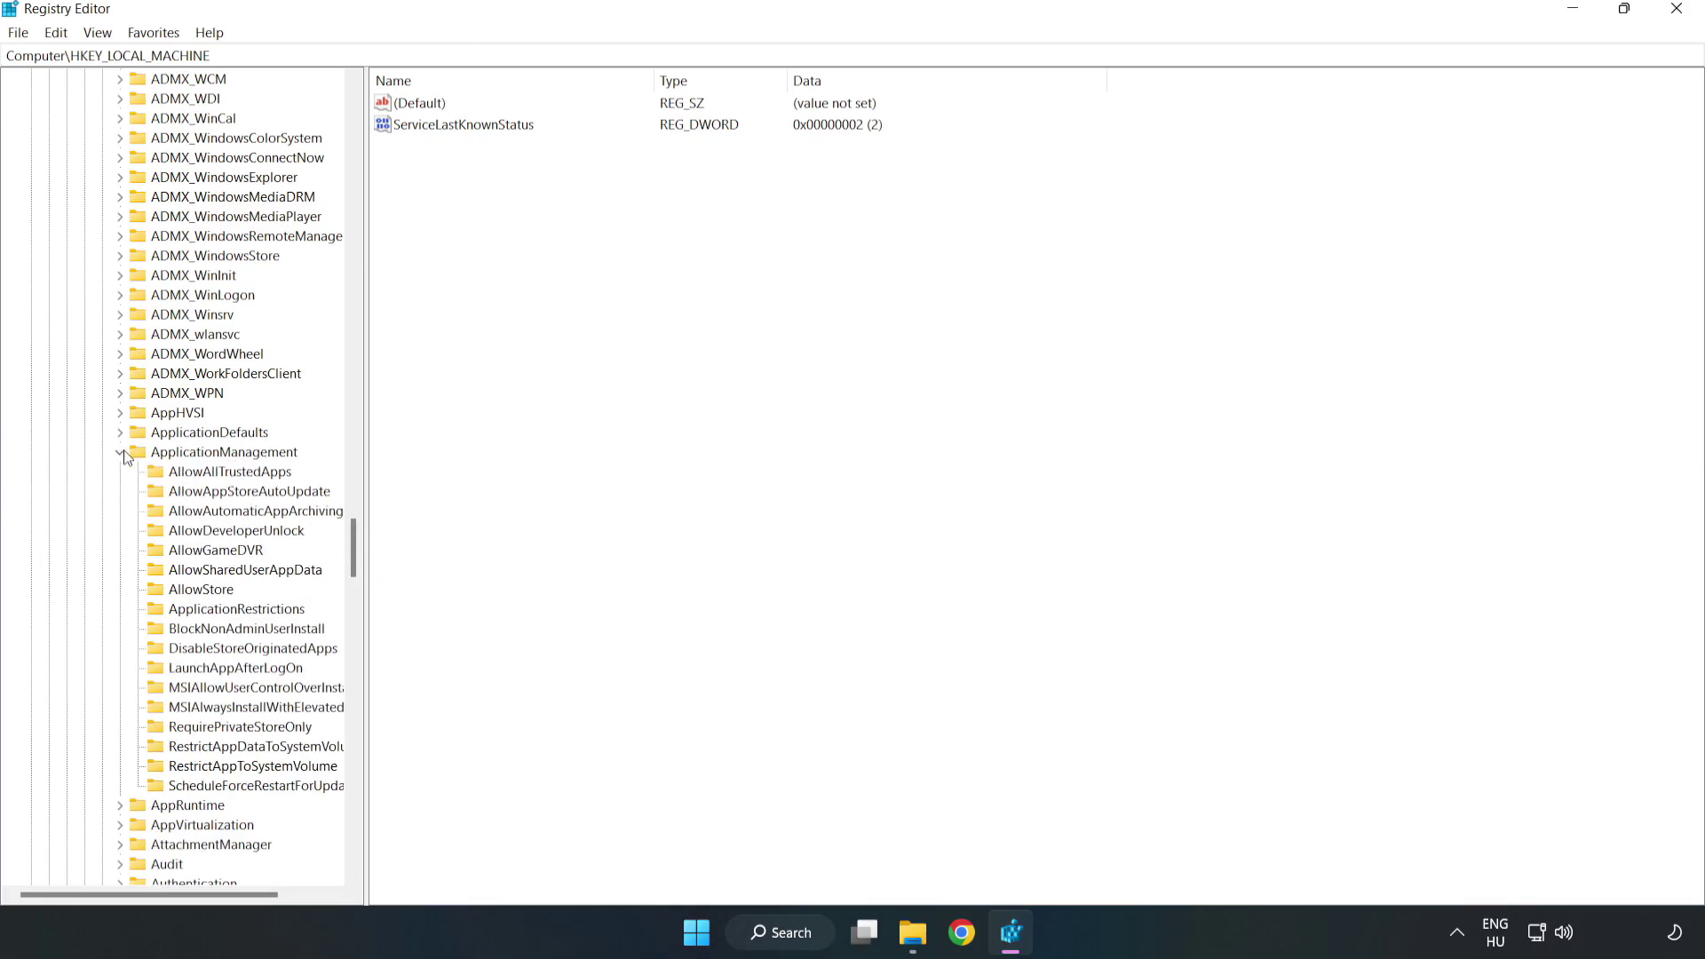
pyautogui.click(198, 552)
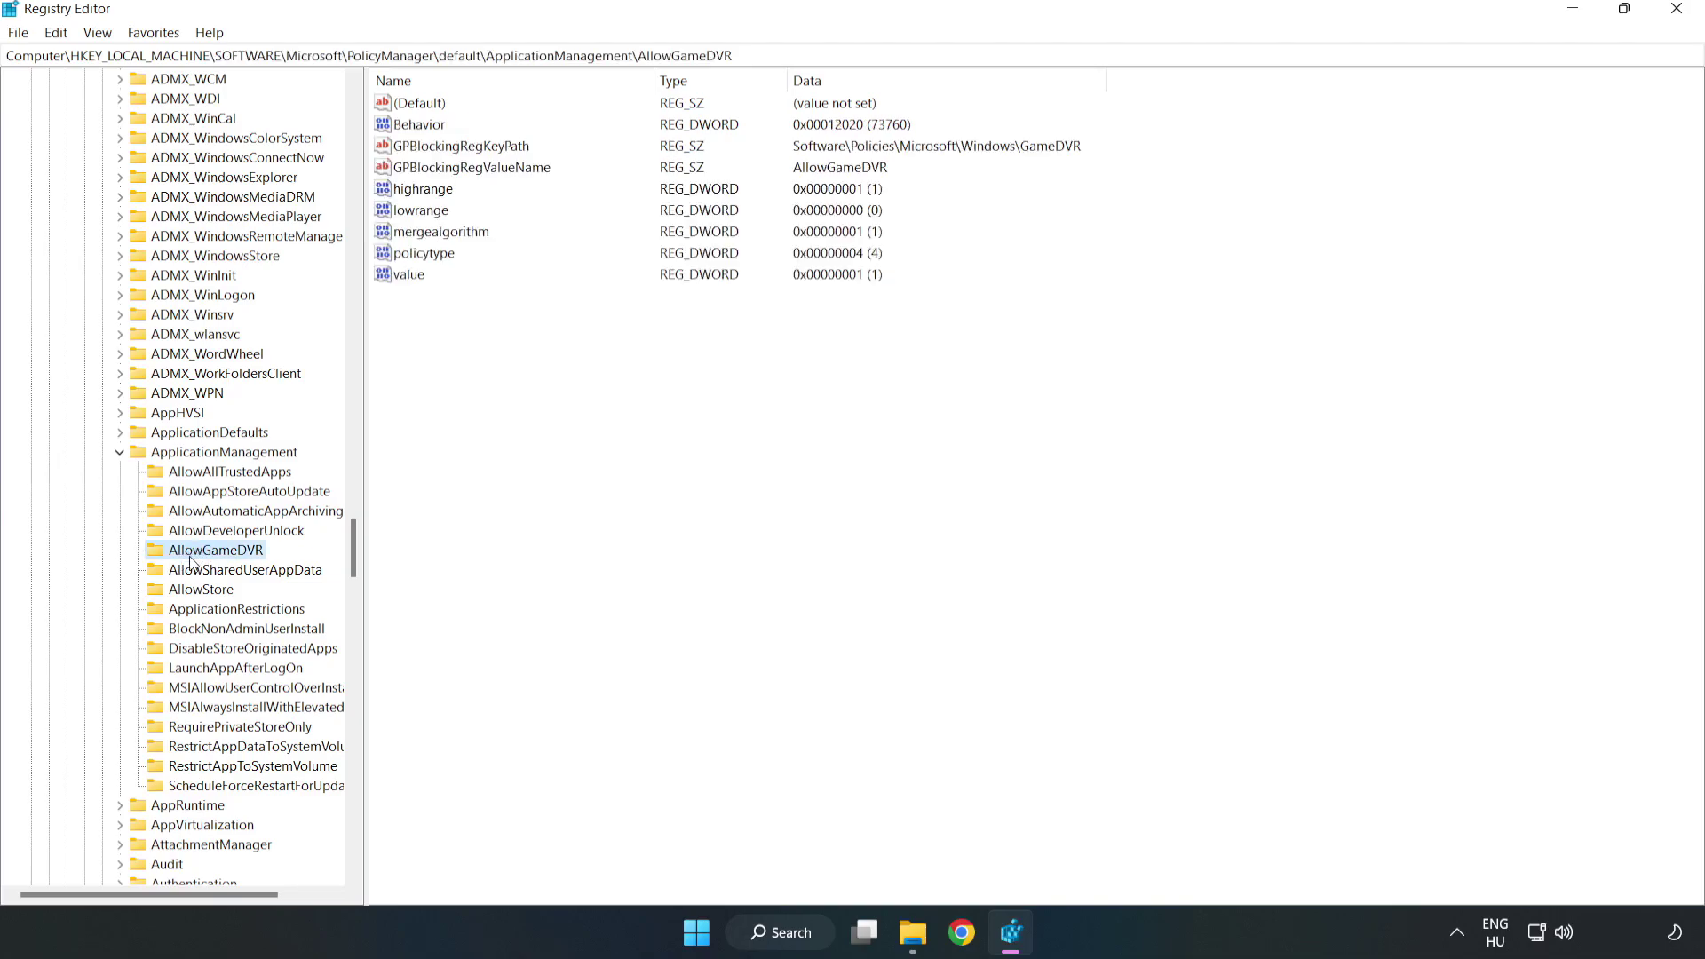
# Step: Change the value data of AllowGameDVR's 'value' entry from 1 to 0
pyautogui.click(399, 277)
pyautogui.rightClick(432, 281)
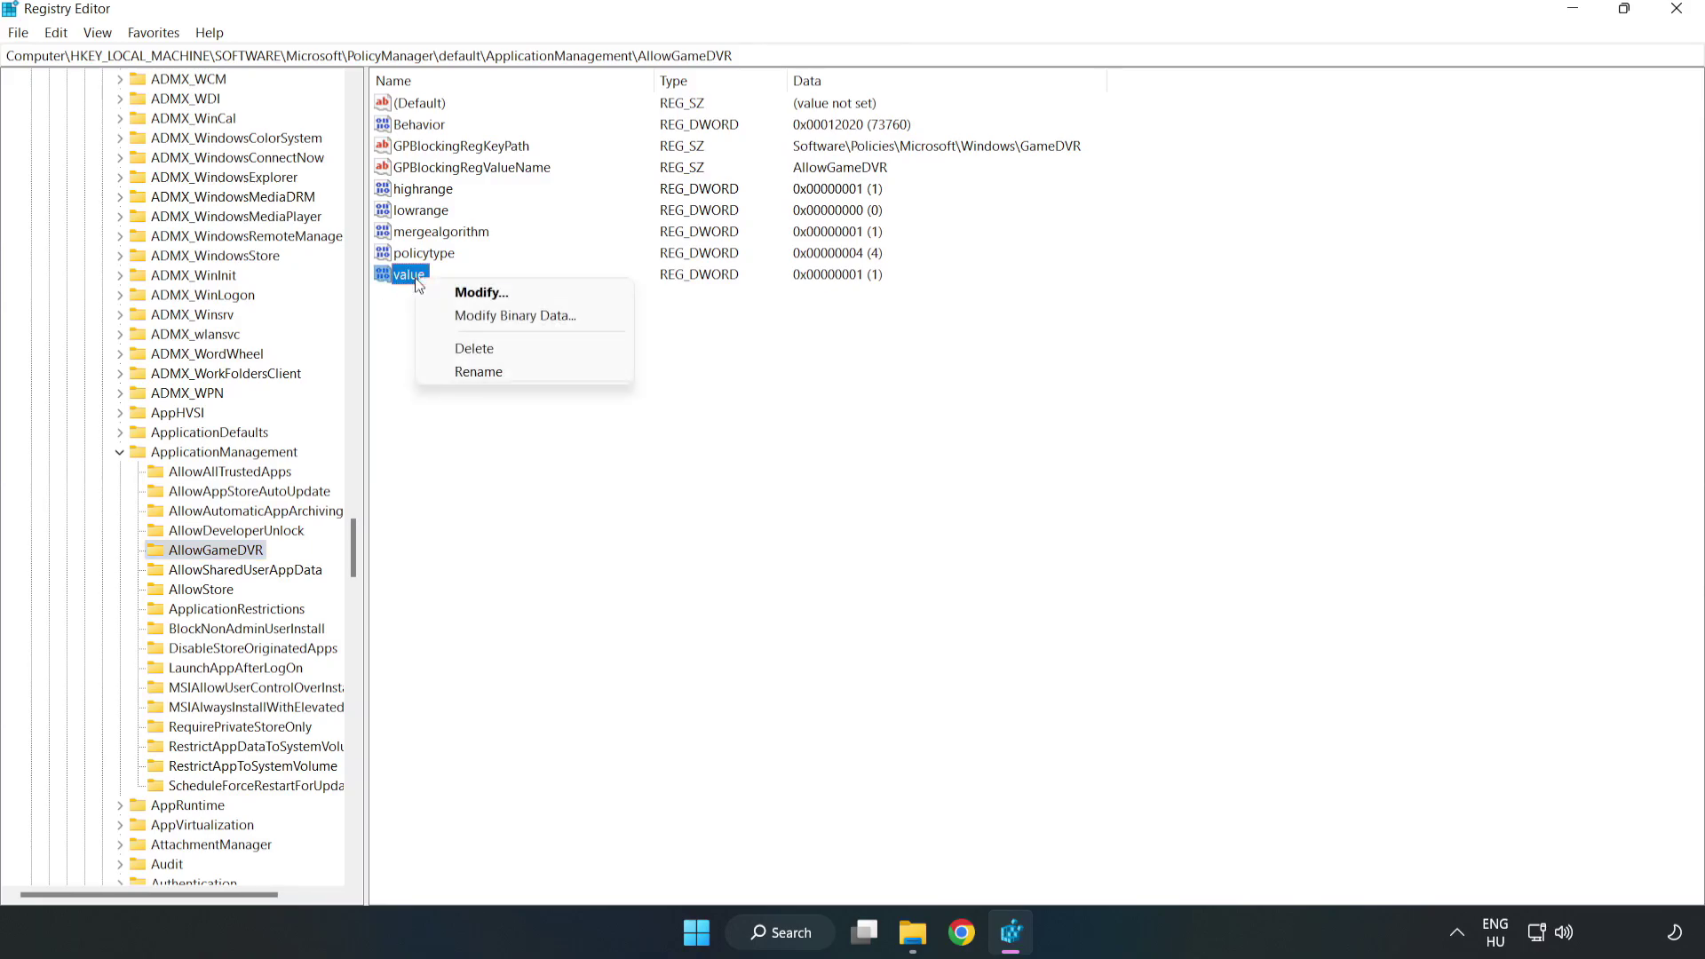
pyautogui.click(488, 291)
pyautogui.moveTo(313, 110); pyautogui.dragTo(869, 354)
pyautogui.click(683, 457)
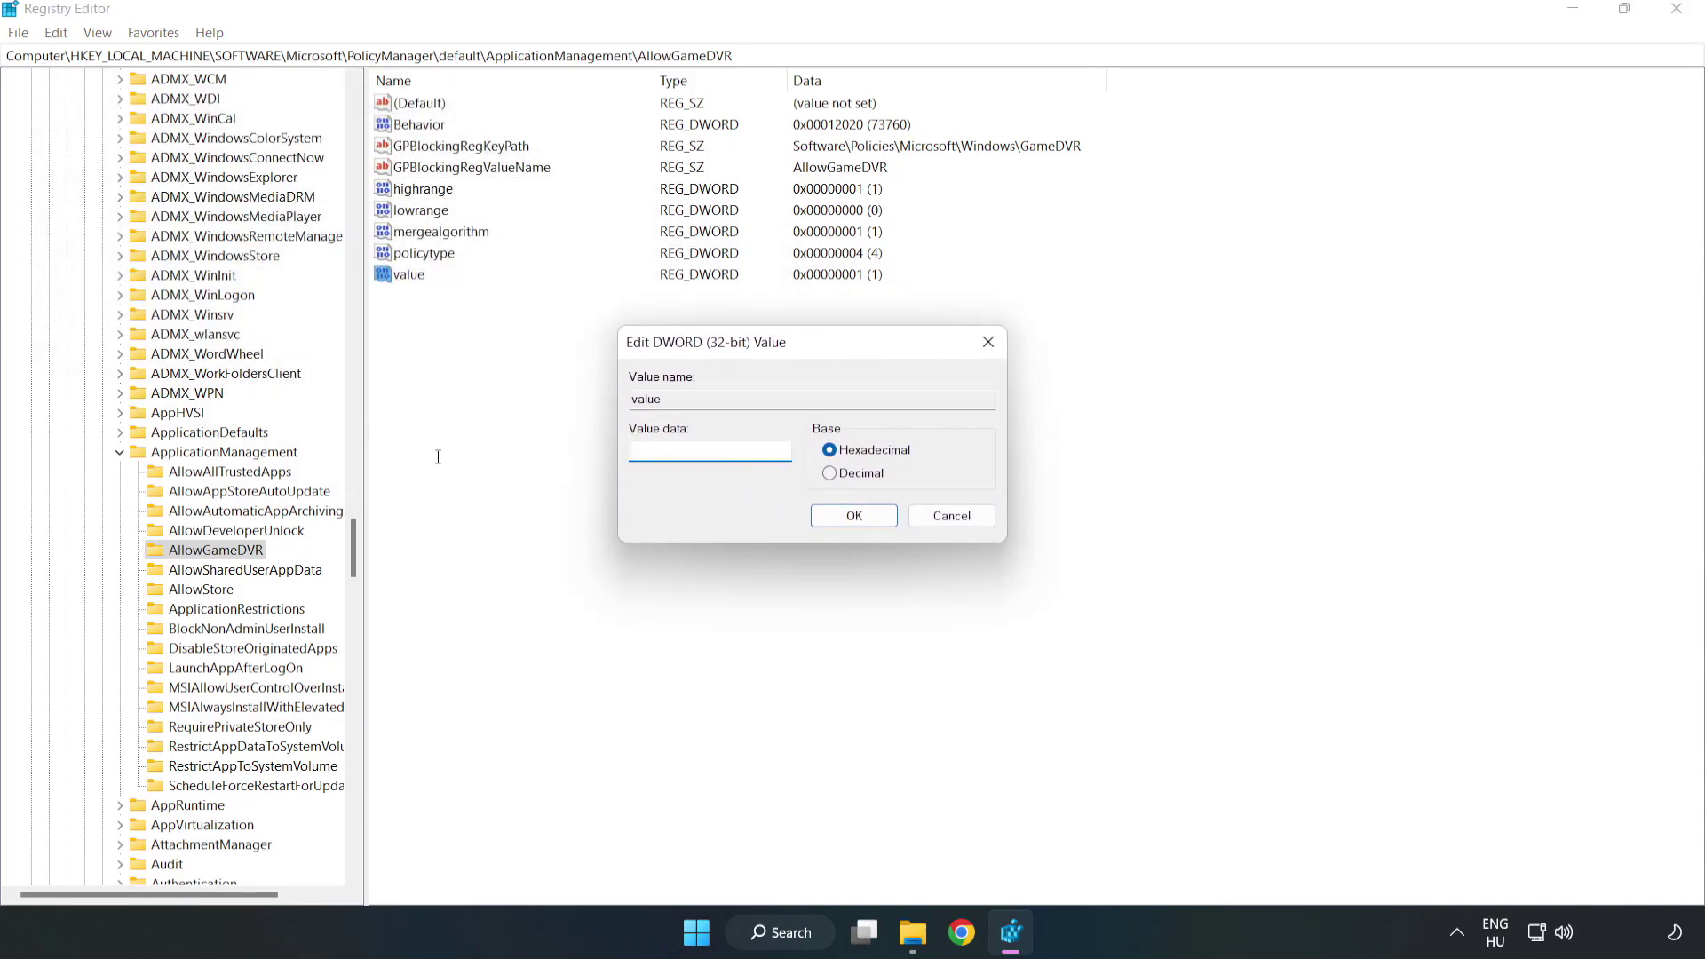
pyautogui.write('0')
pyautogui.click(855, 516)
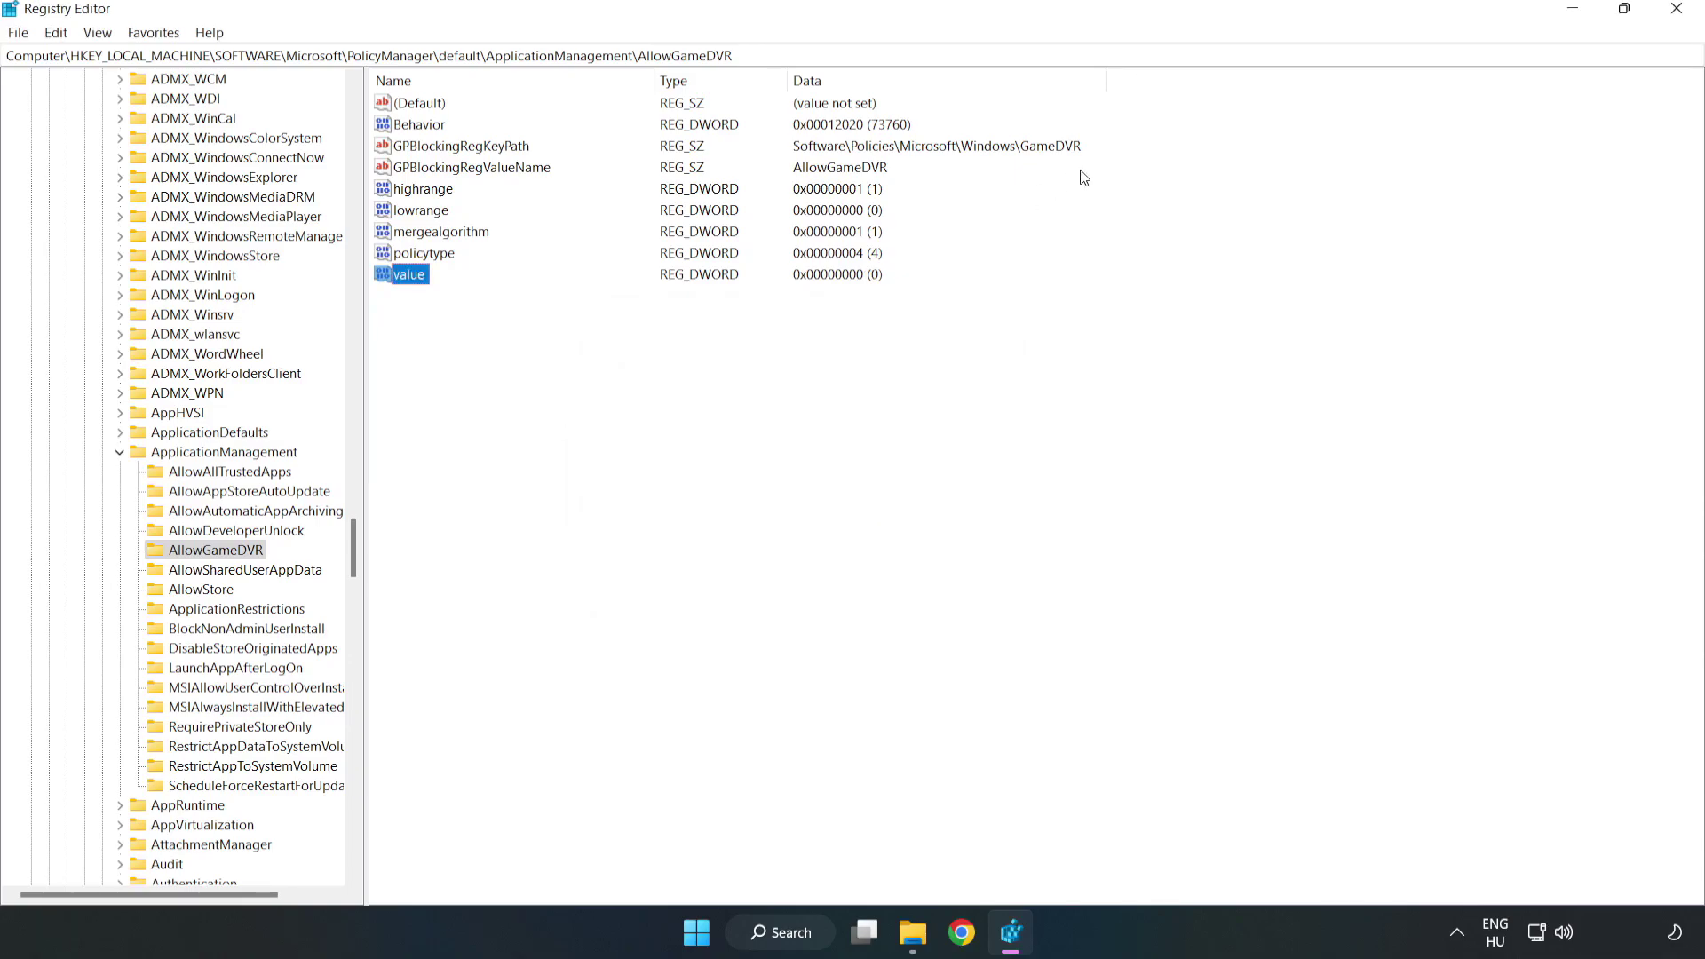
# Step: Close Registry Editor and download the DirectX End-User Runtime web installer, dxwebsetup.exe
pyautogui.click(1677, 11)
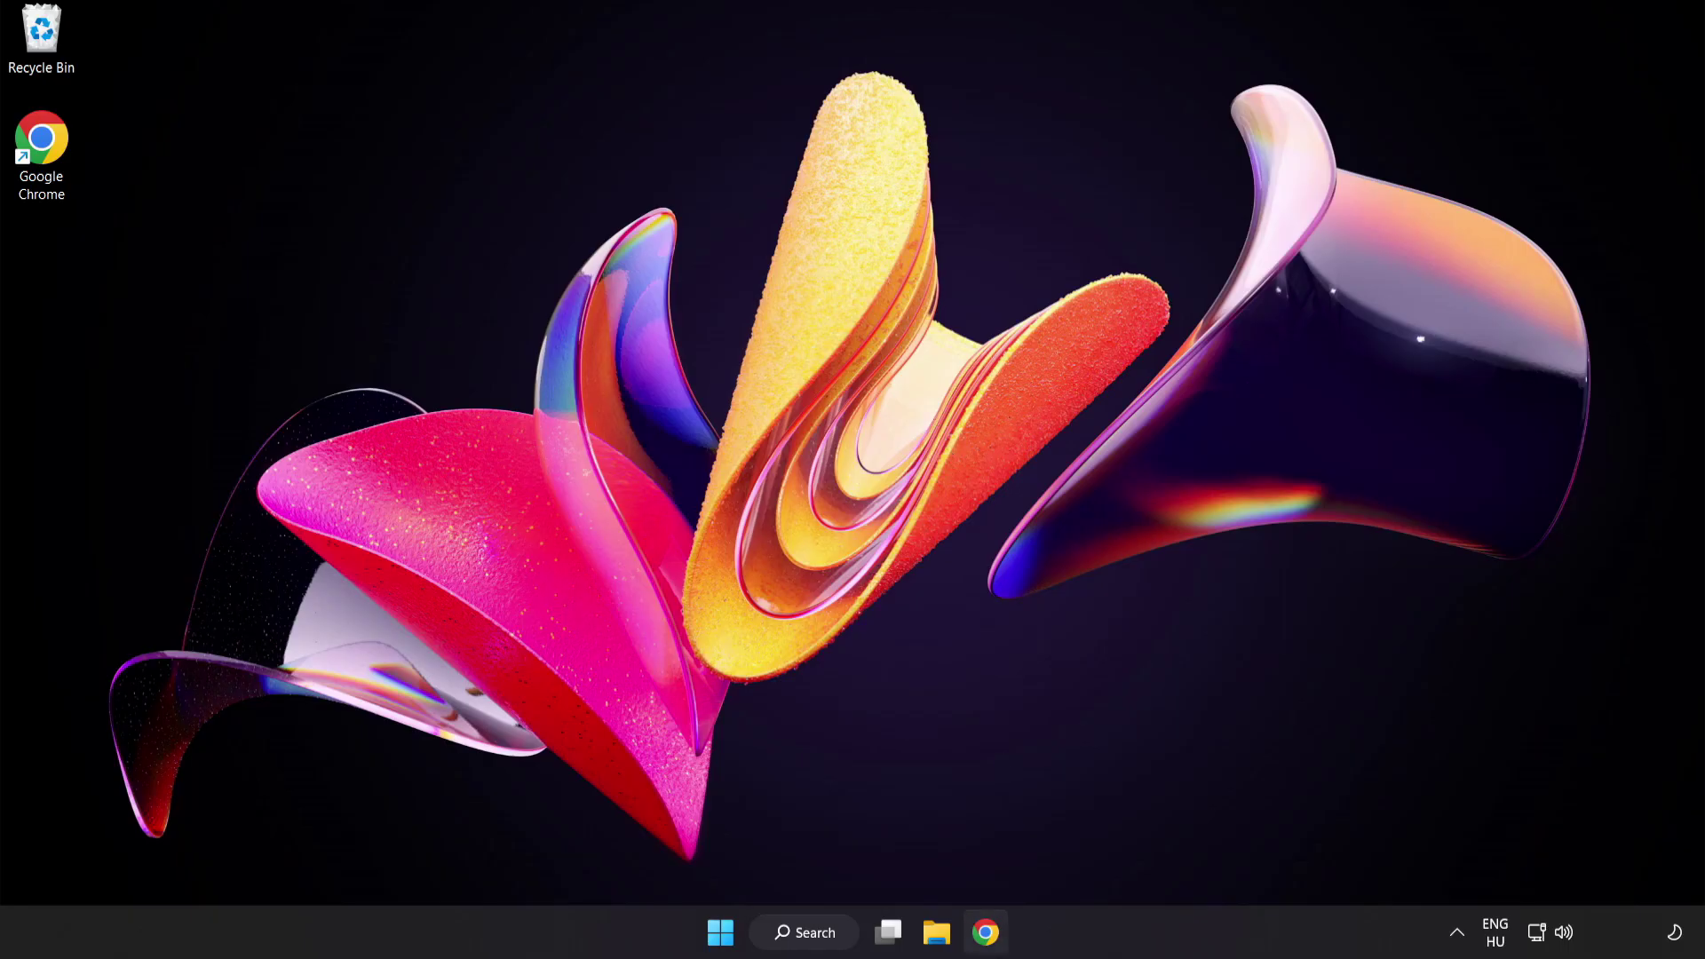
pyautogui.click(984, 941)
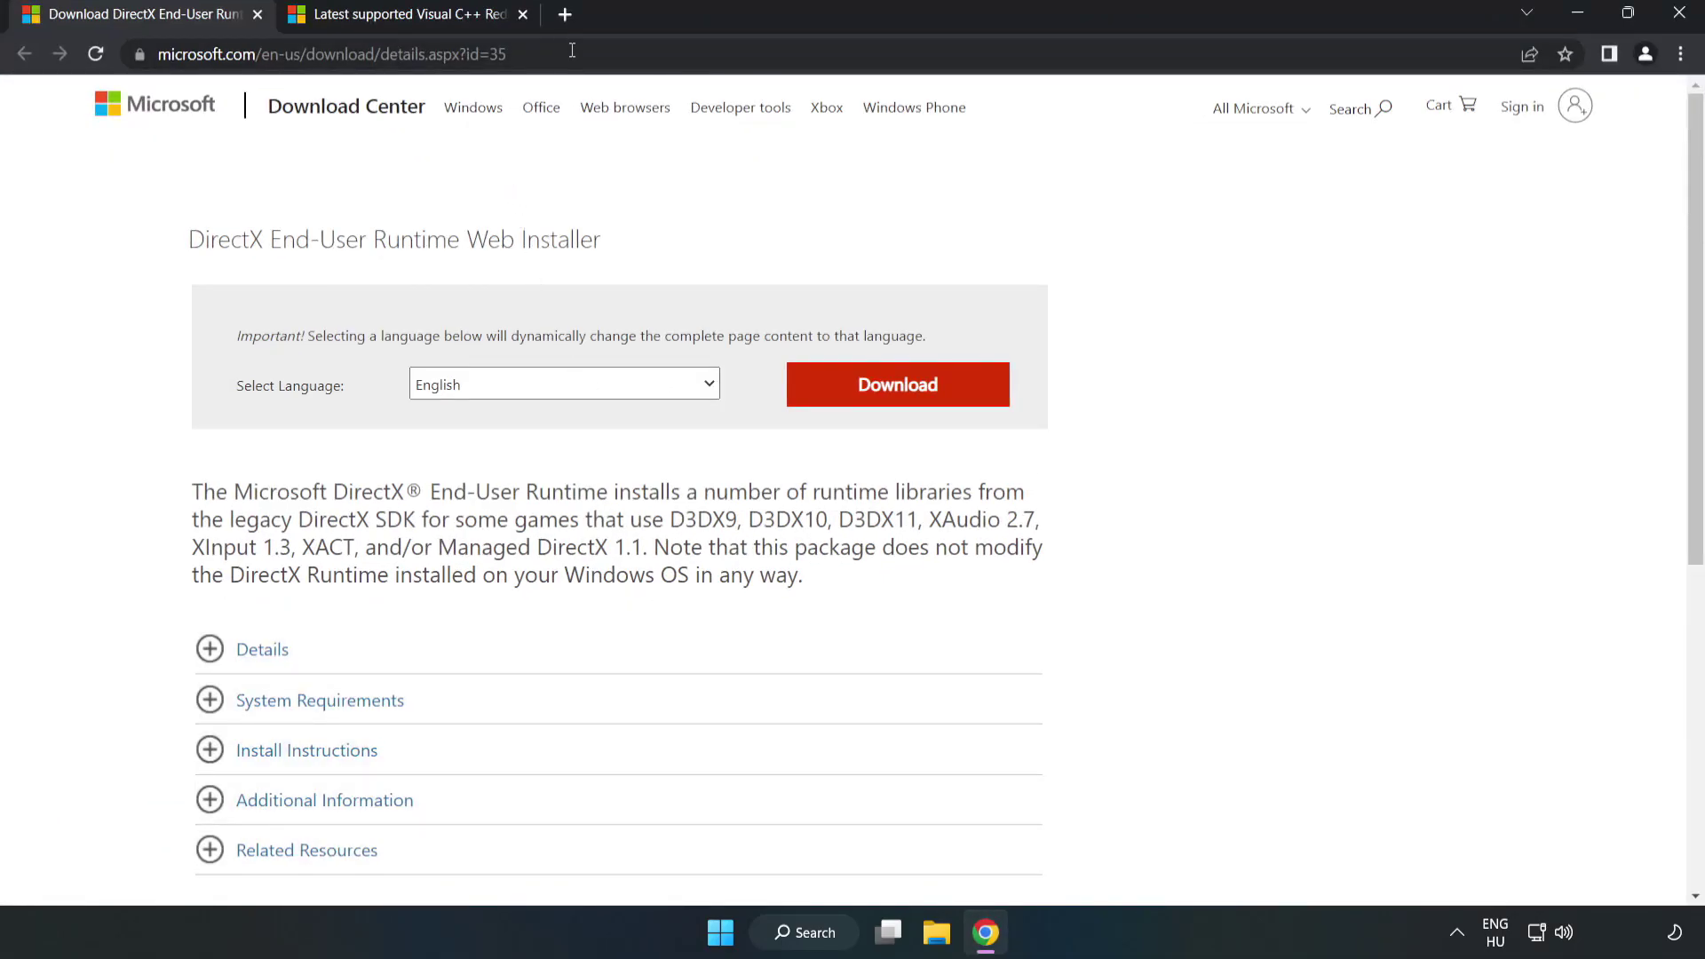
pyautogui.moveTo(520, 55); pyautogui.dragTo(25, 42)
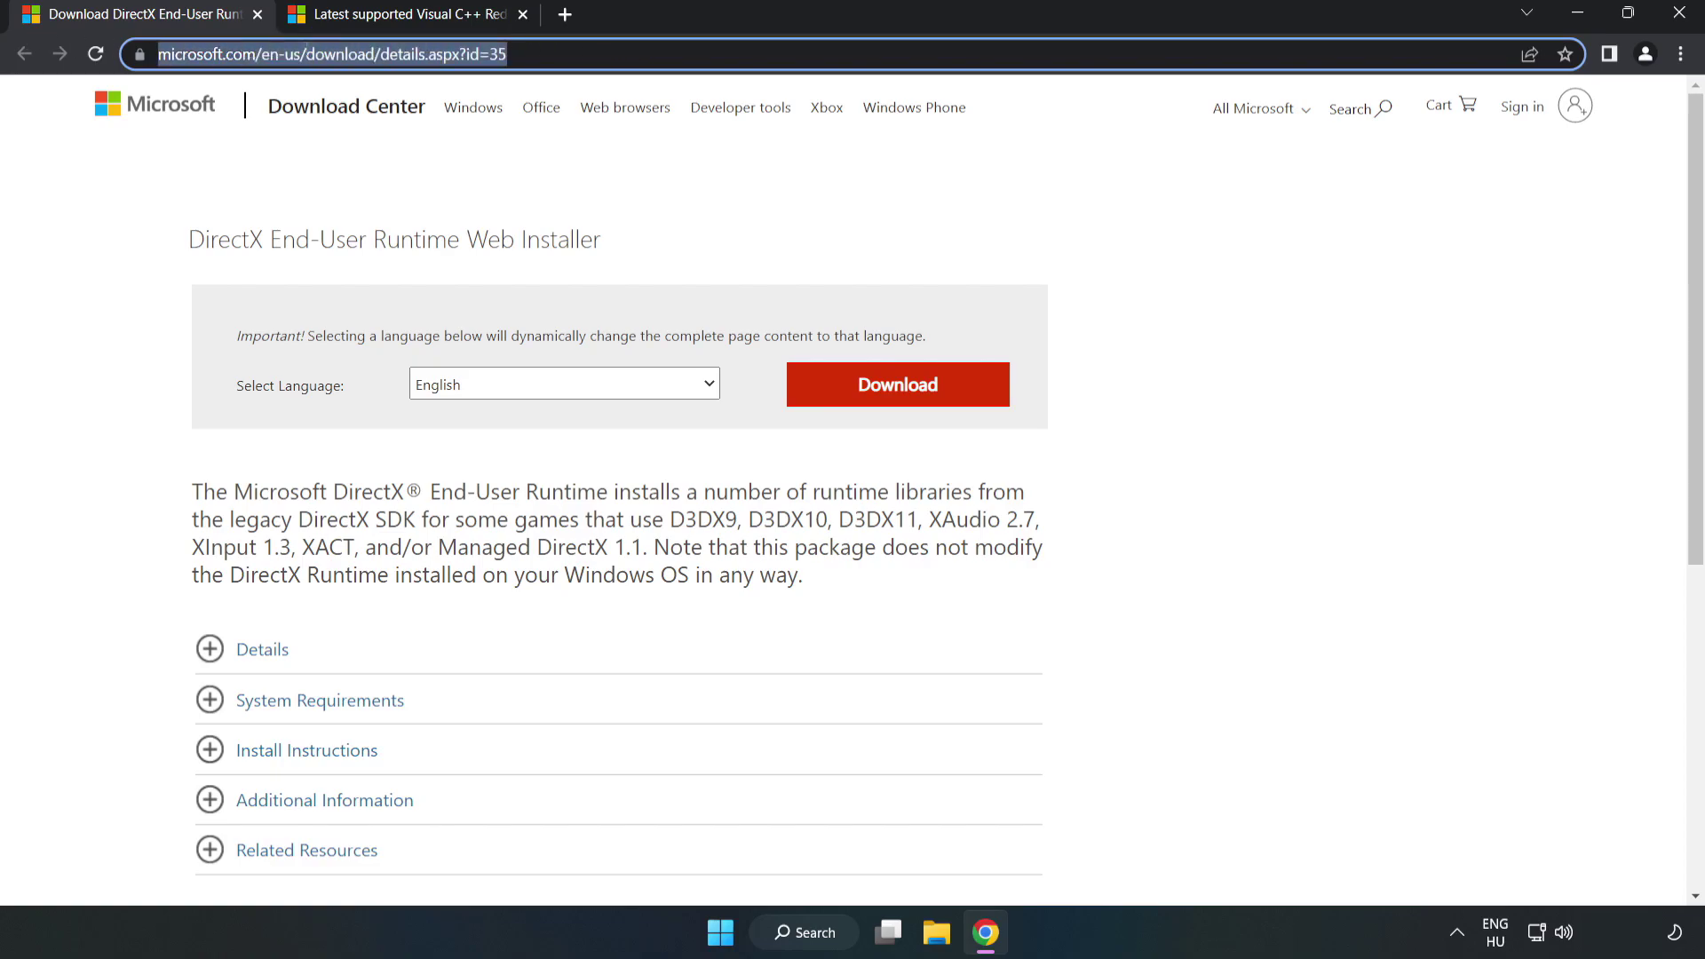
pyautogui.click(693, 211)
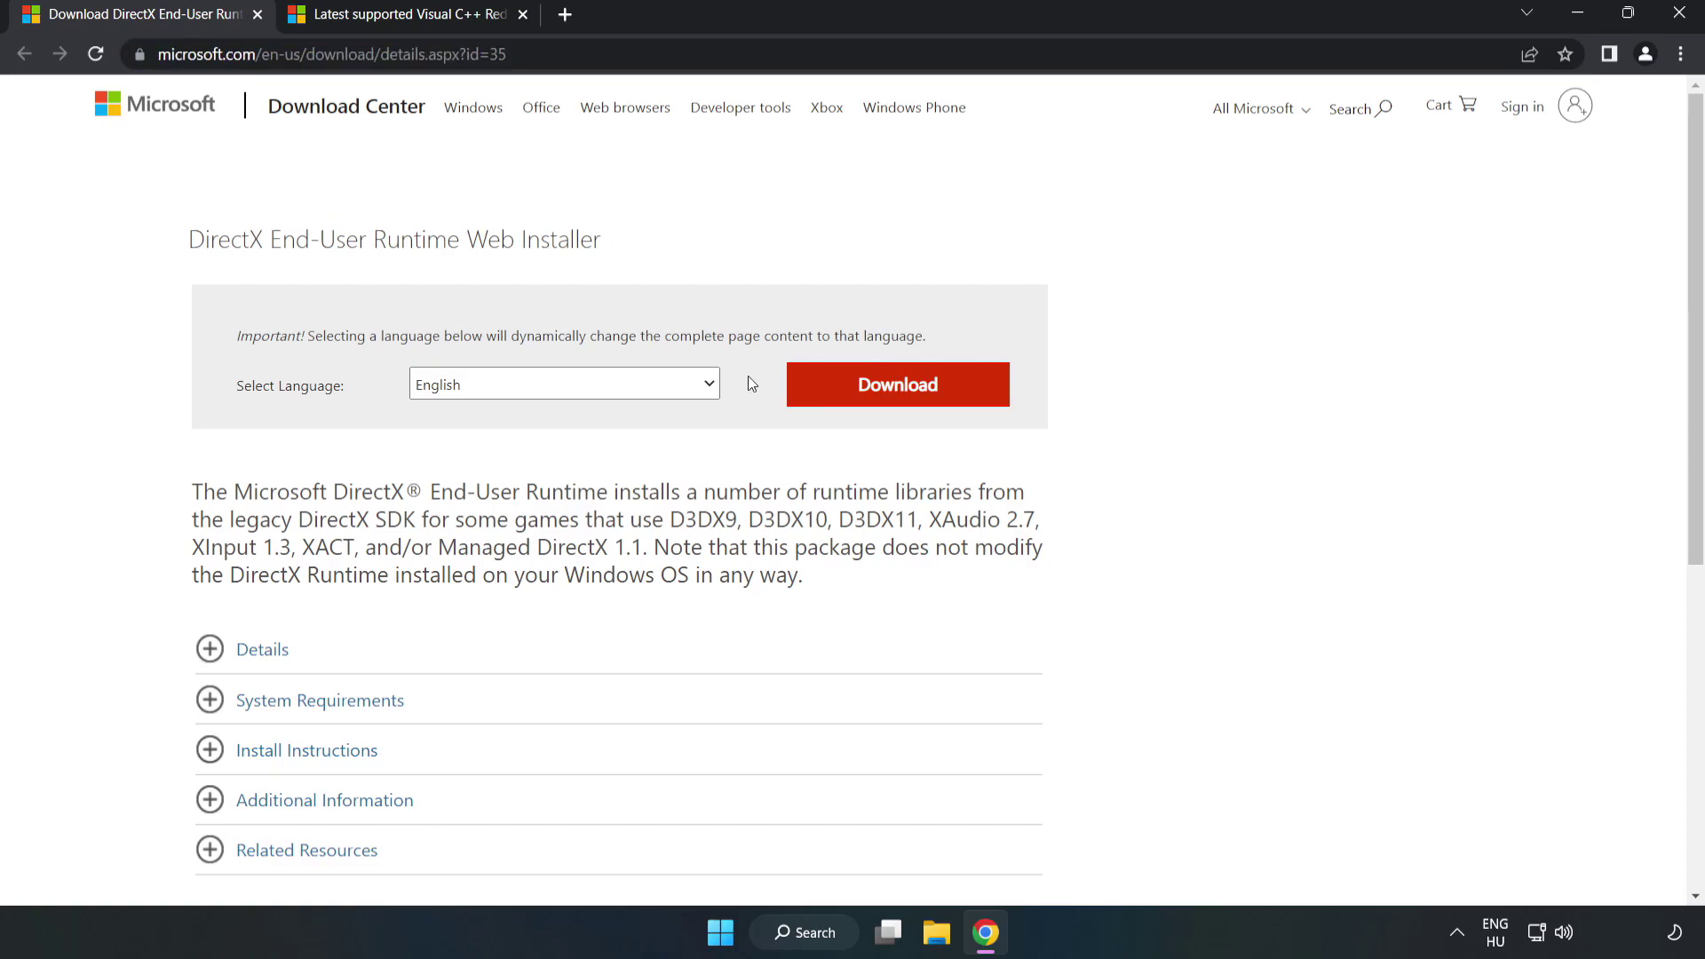
pyautogui.click(910, 405)
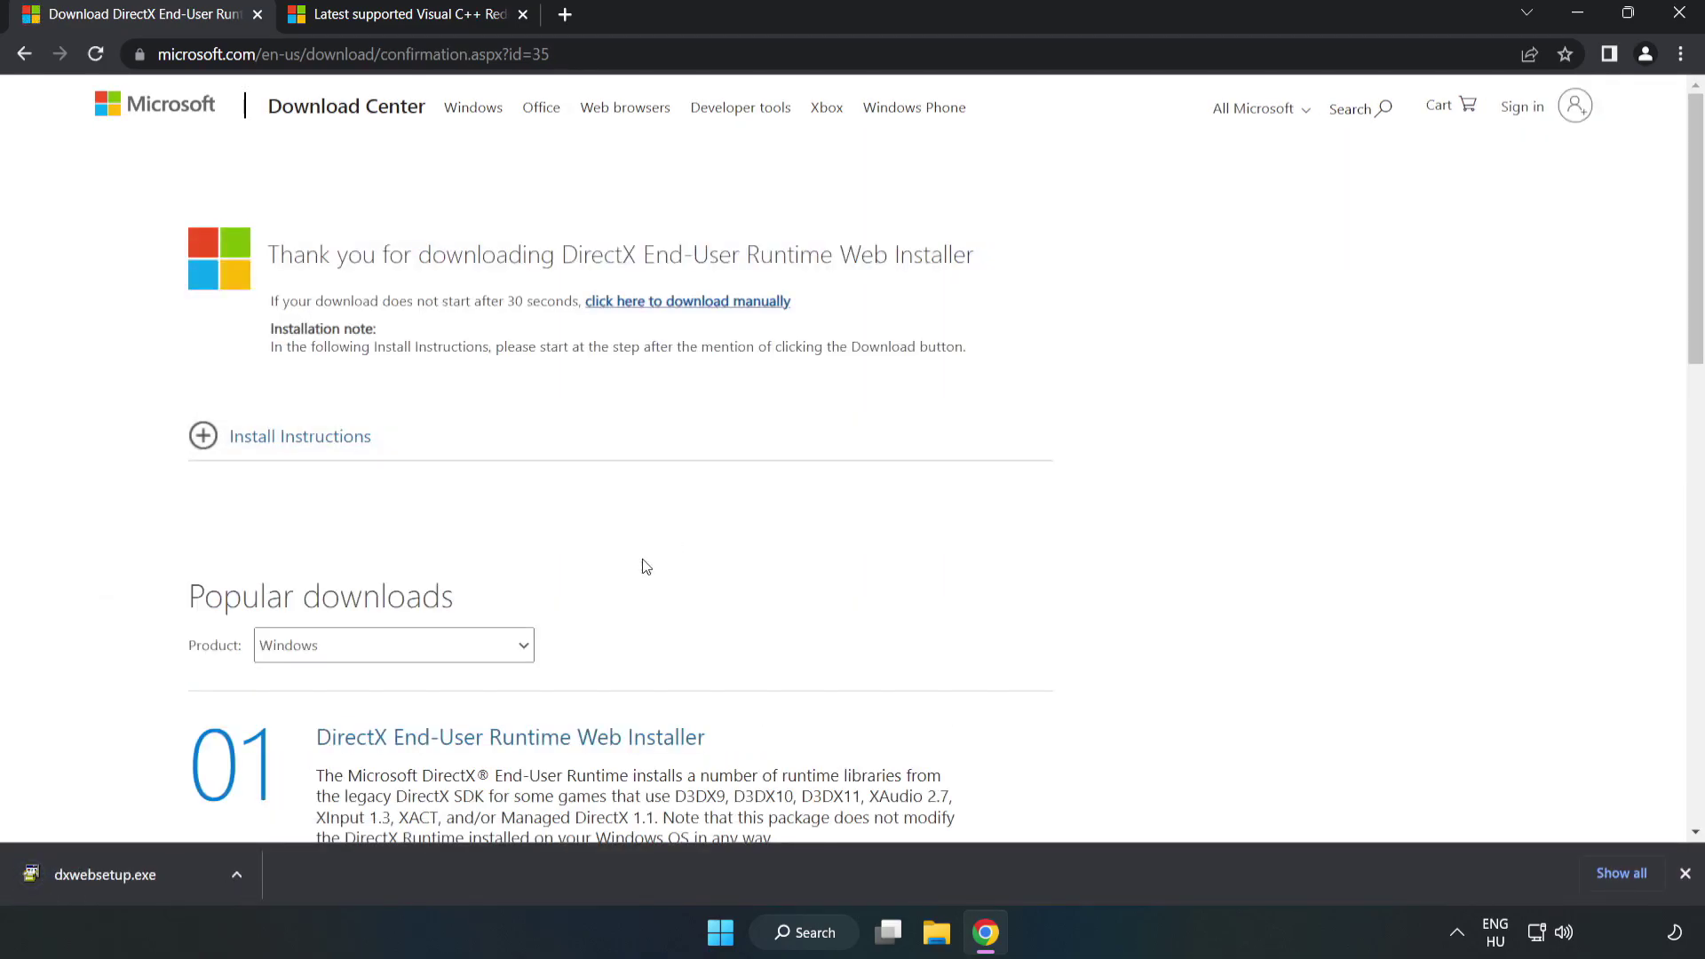
# Step: Run dxwebsetup.exe, accept the licence, decline the Bing Bar, and finish the setup
pyautogui.click(172, 879)
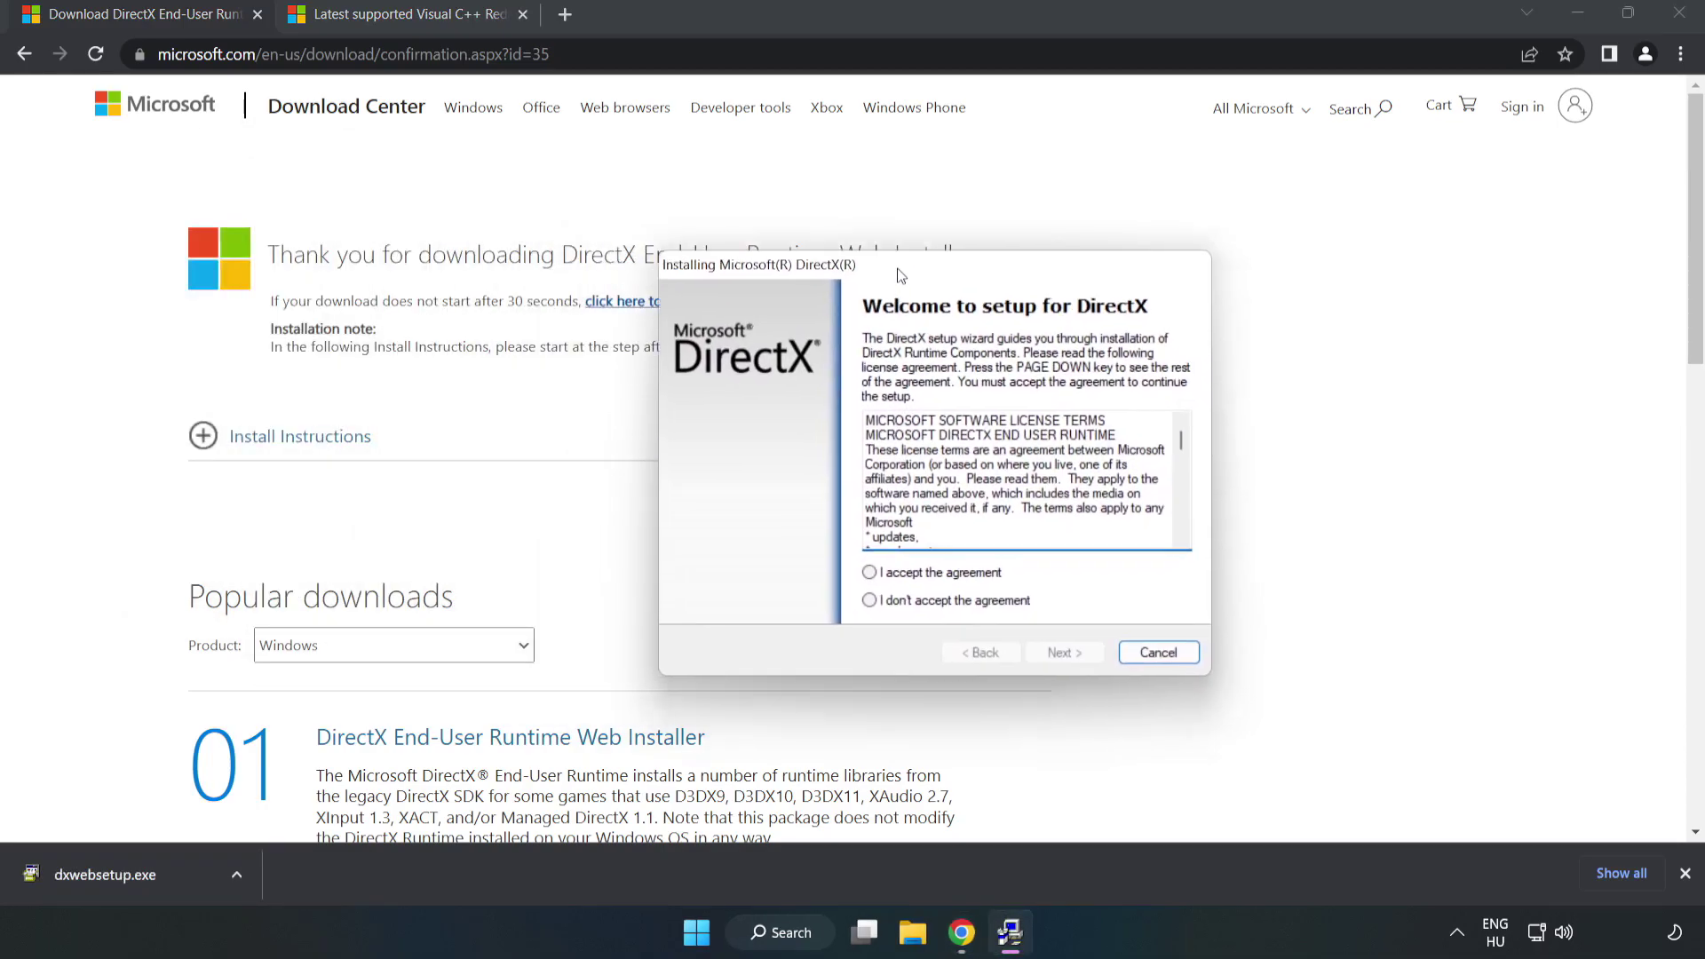
pyautogui.moveTo(1098, 415); pyautogui.dragTo(1098, 506)
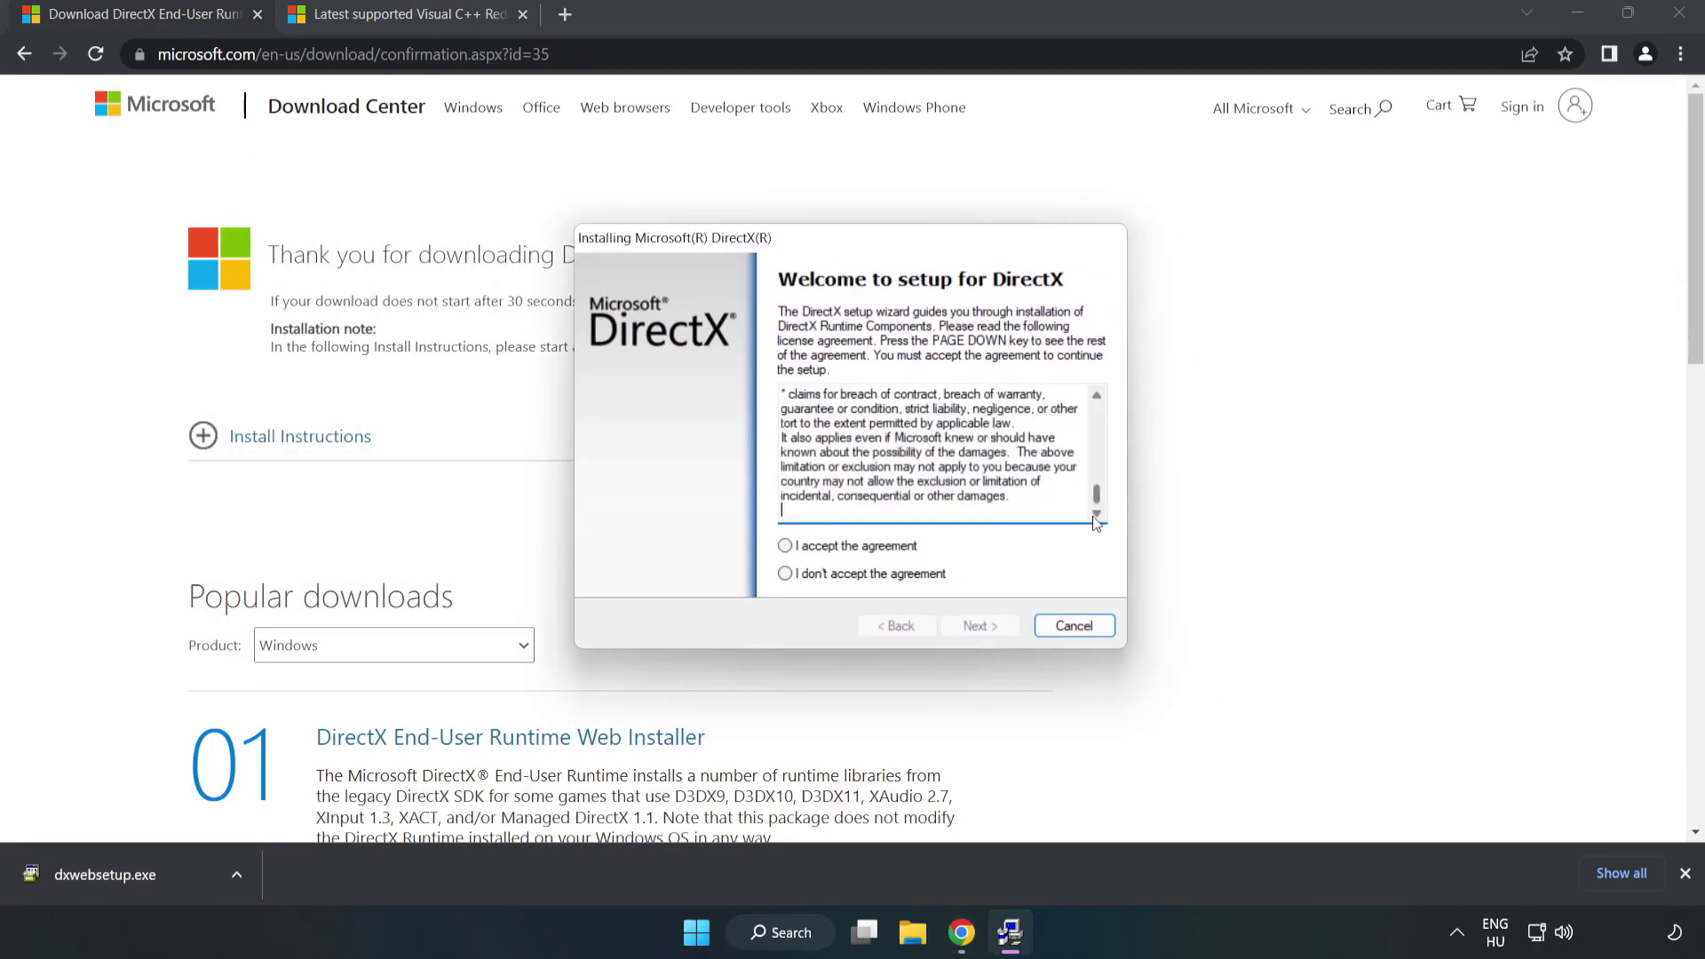
pyautogui.click(786, 546)
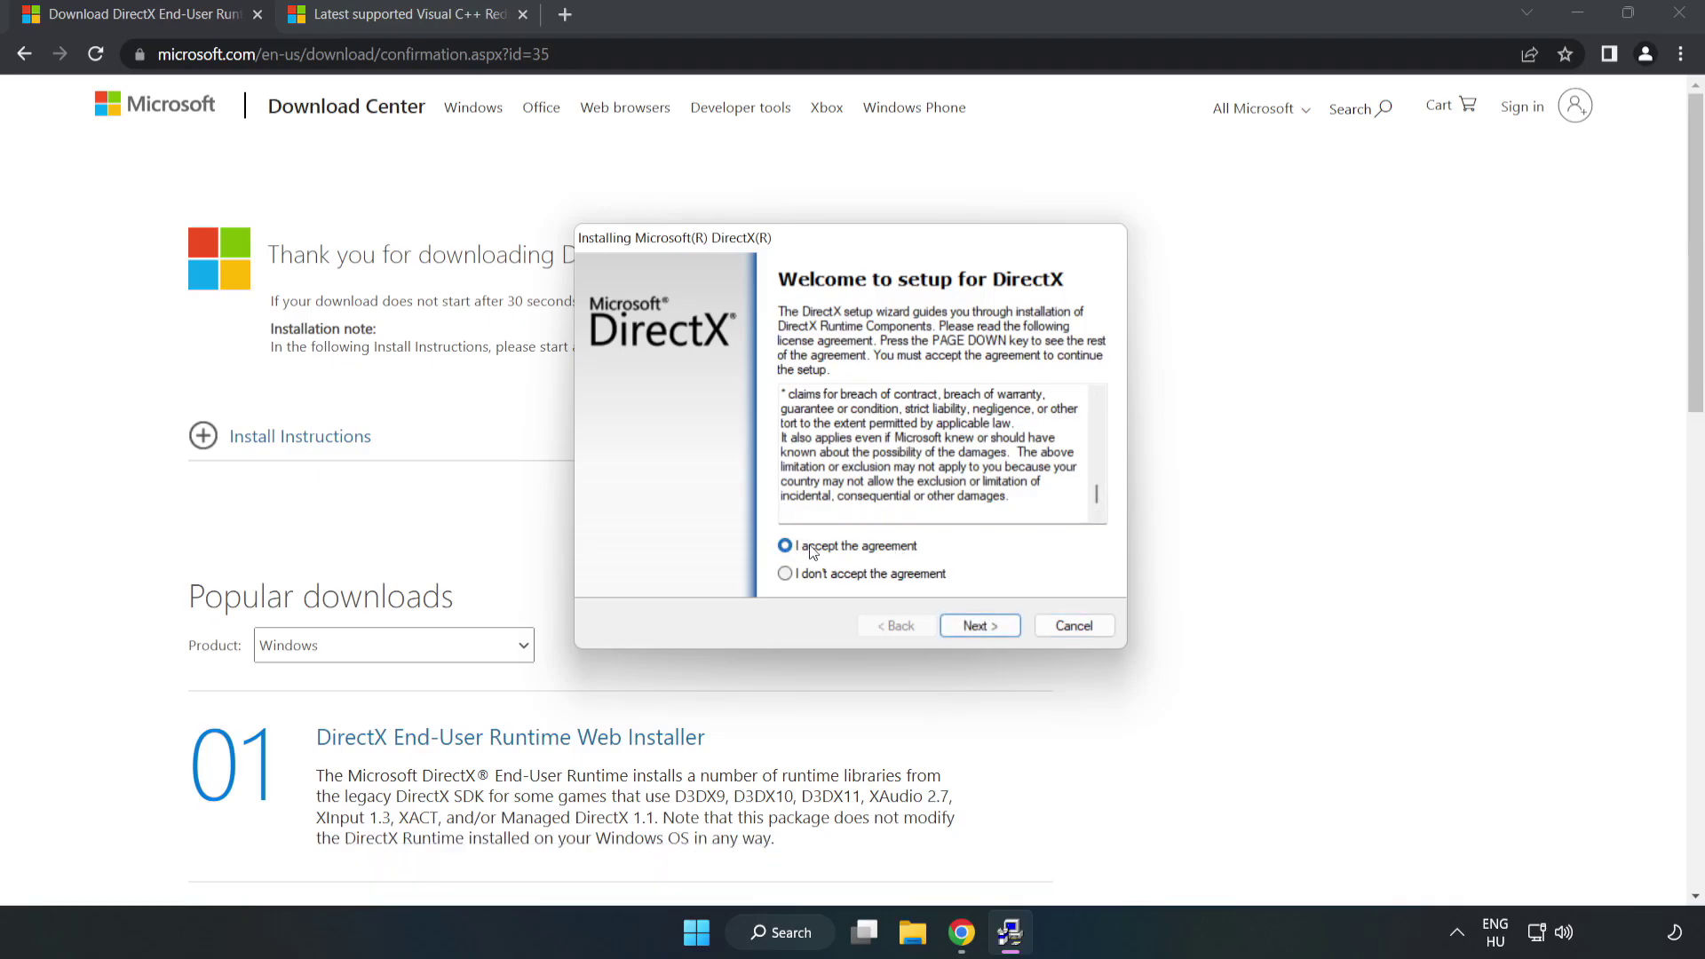
pyautogui.click(987, 628)
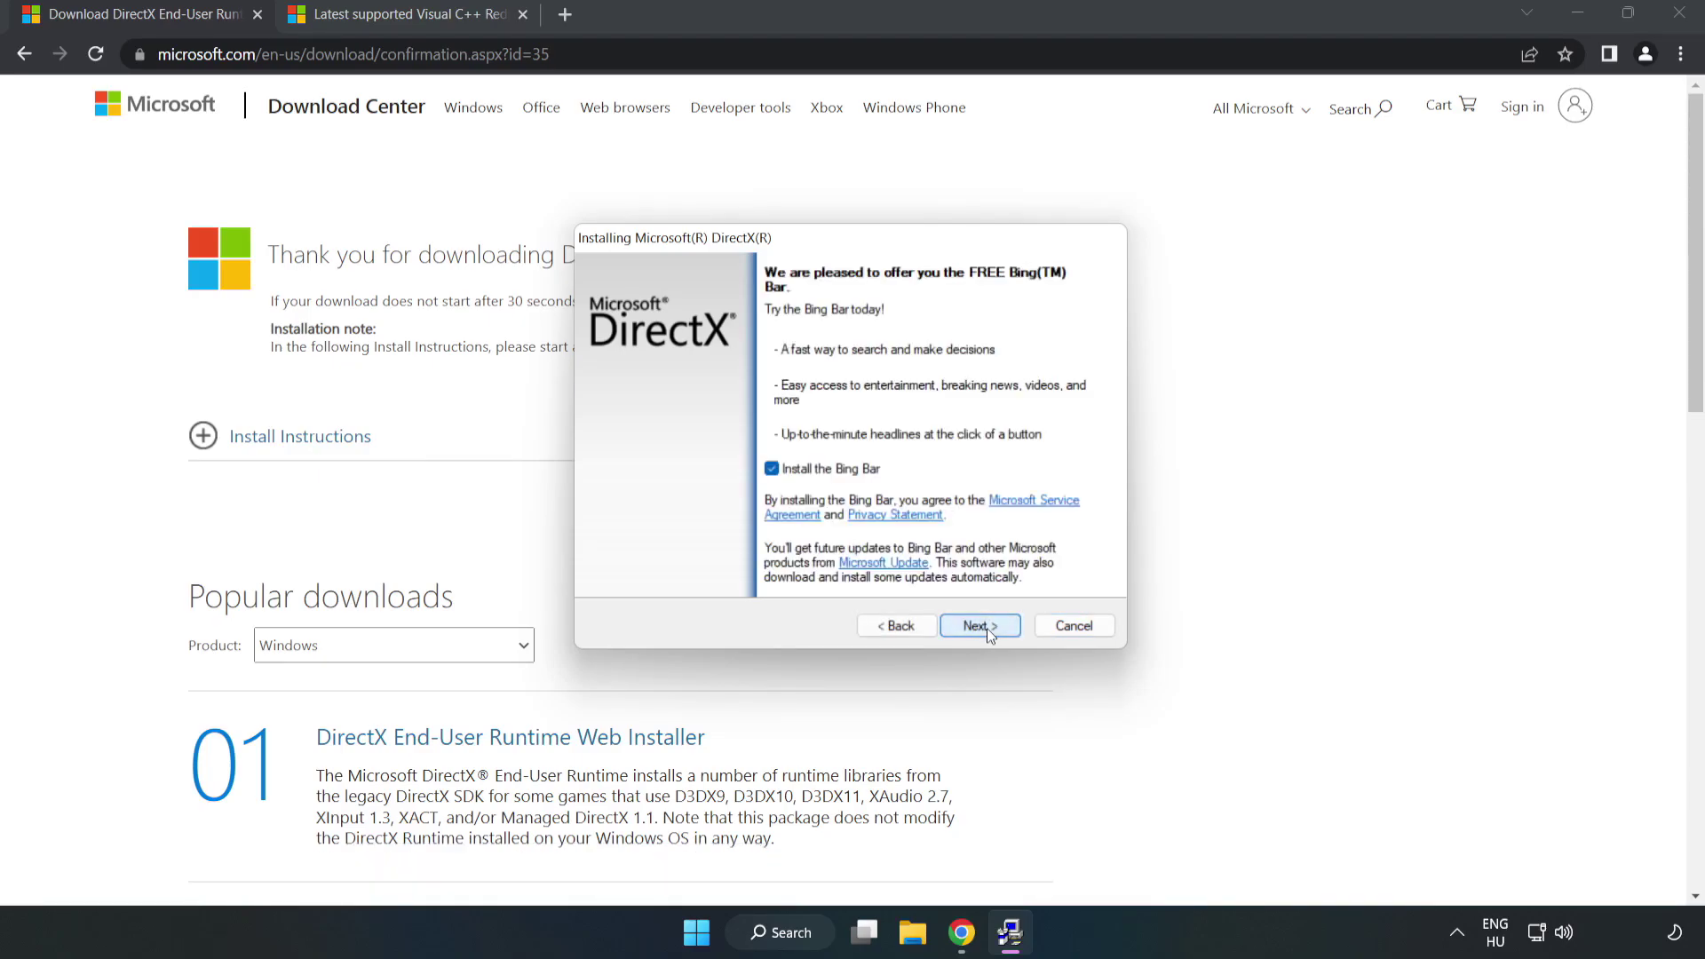
pyautogui.click(771, 468)
pyautogui.click(980, 626)
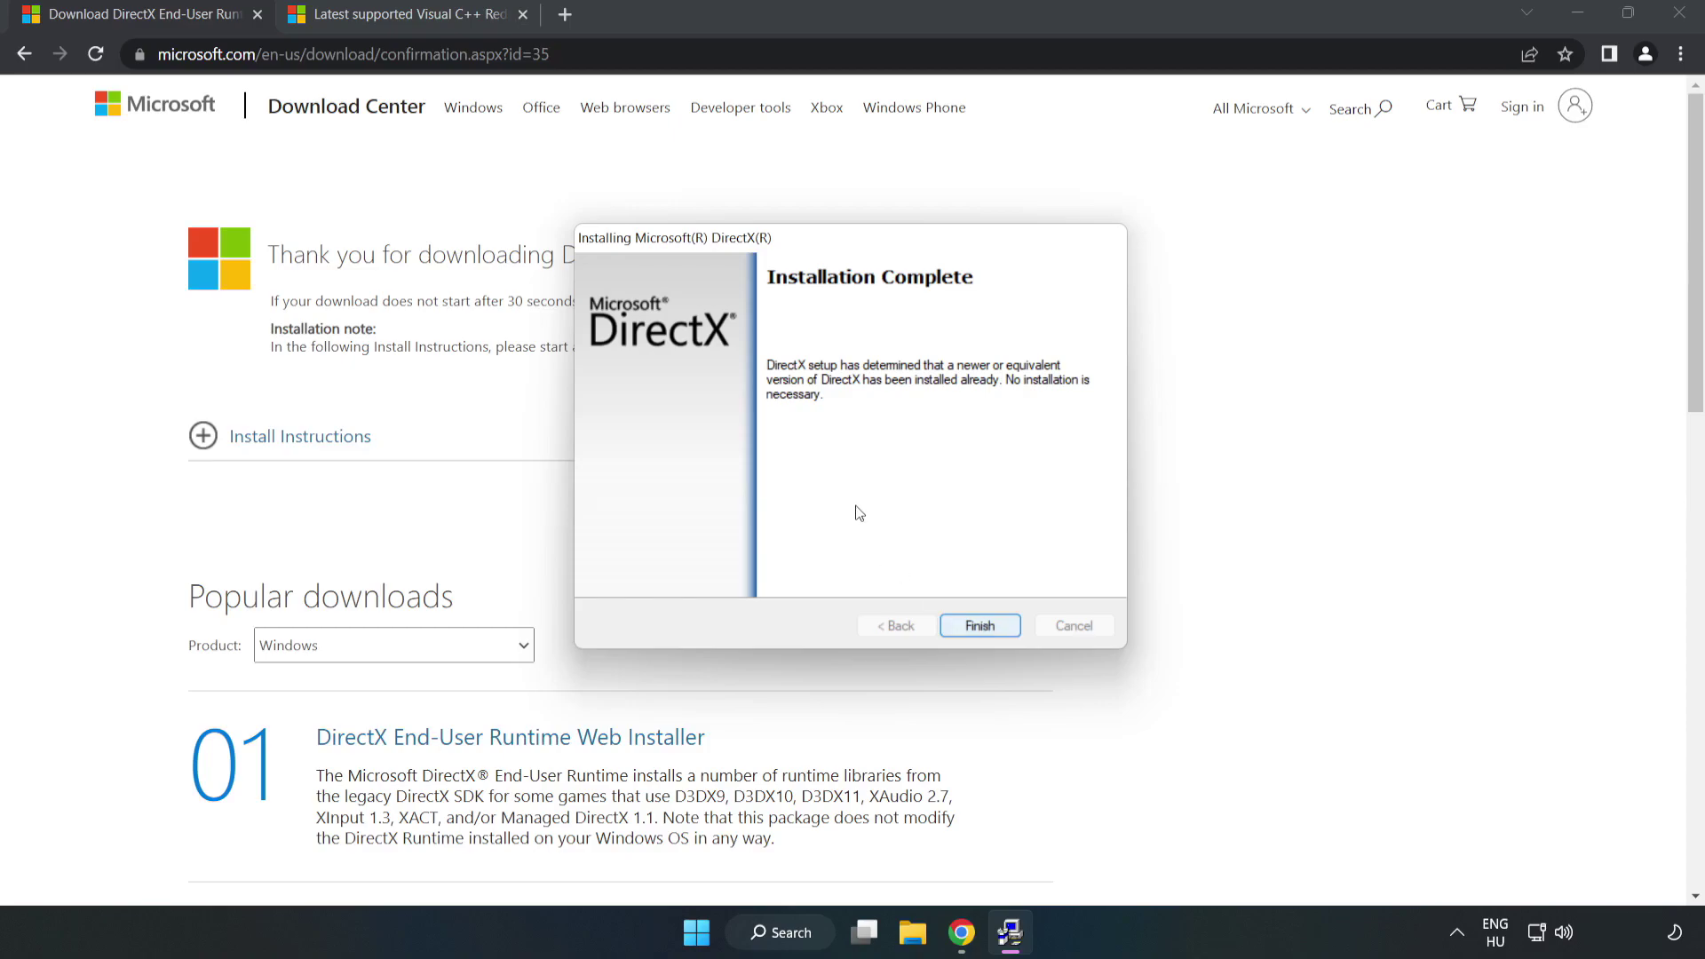
pyautogui.click(983, 626)
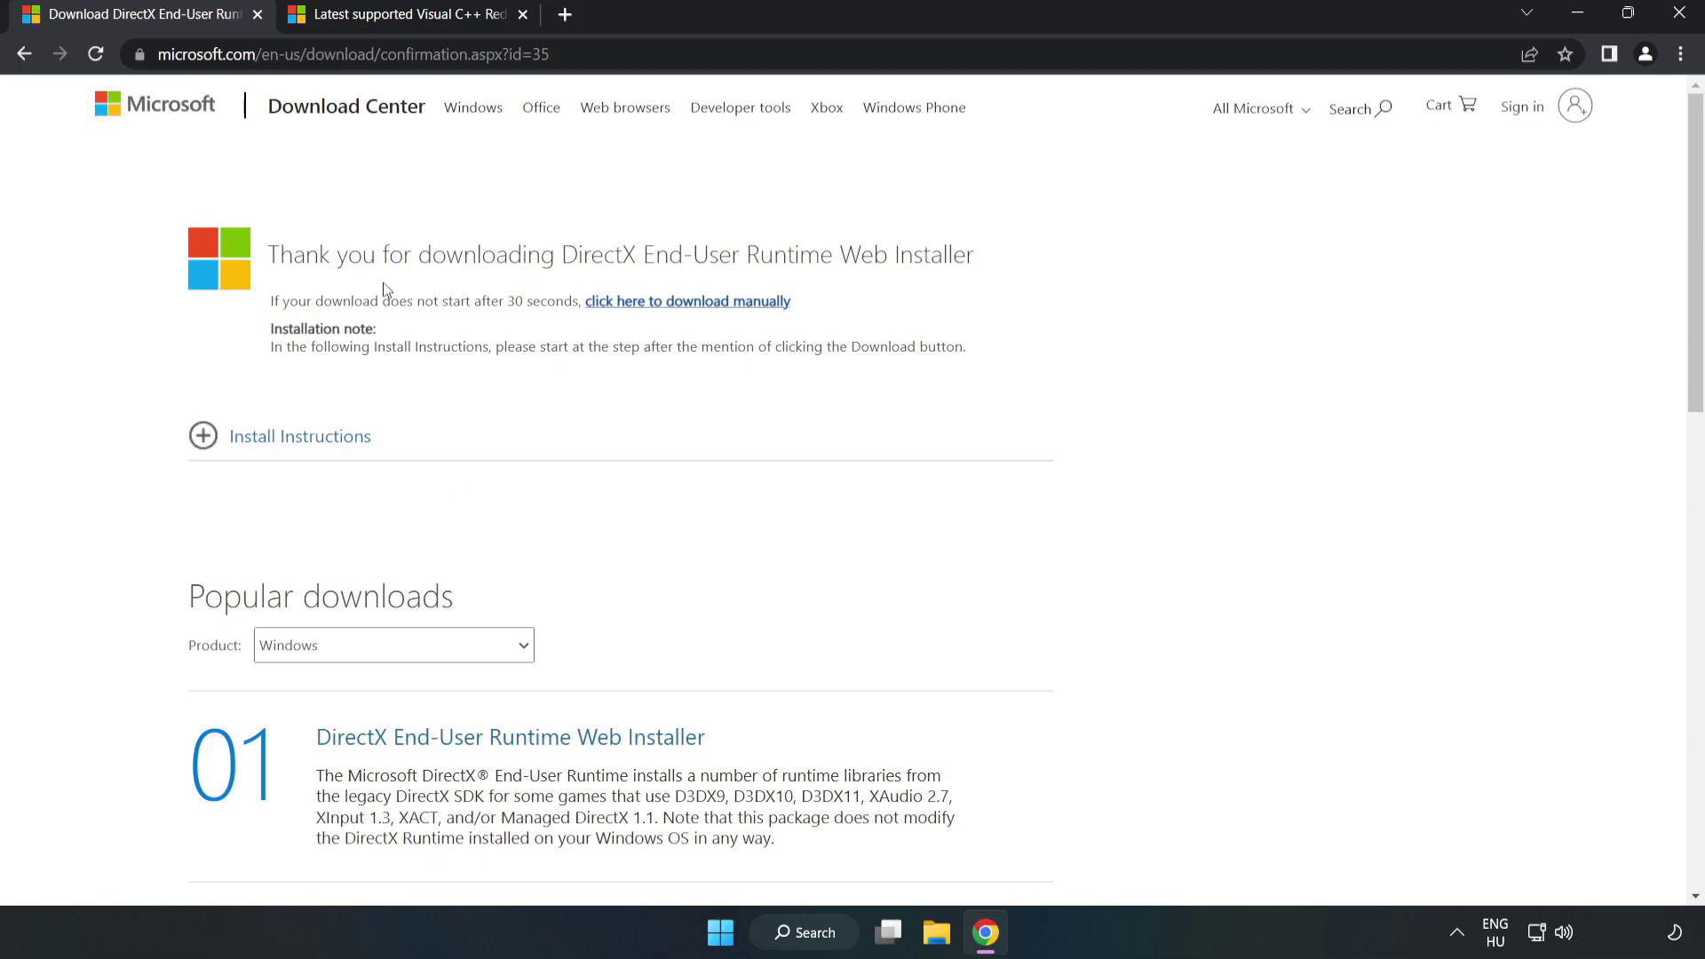
# Step: Close the DirectX tab and download the ARM64 and x86 Visual C++ redistributables, allowing multiple downloads
pyautogui.click(257, 16)
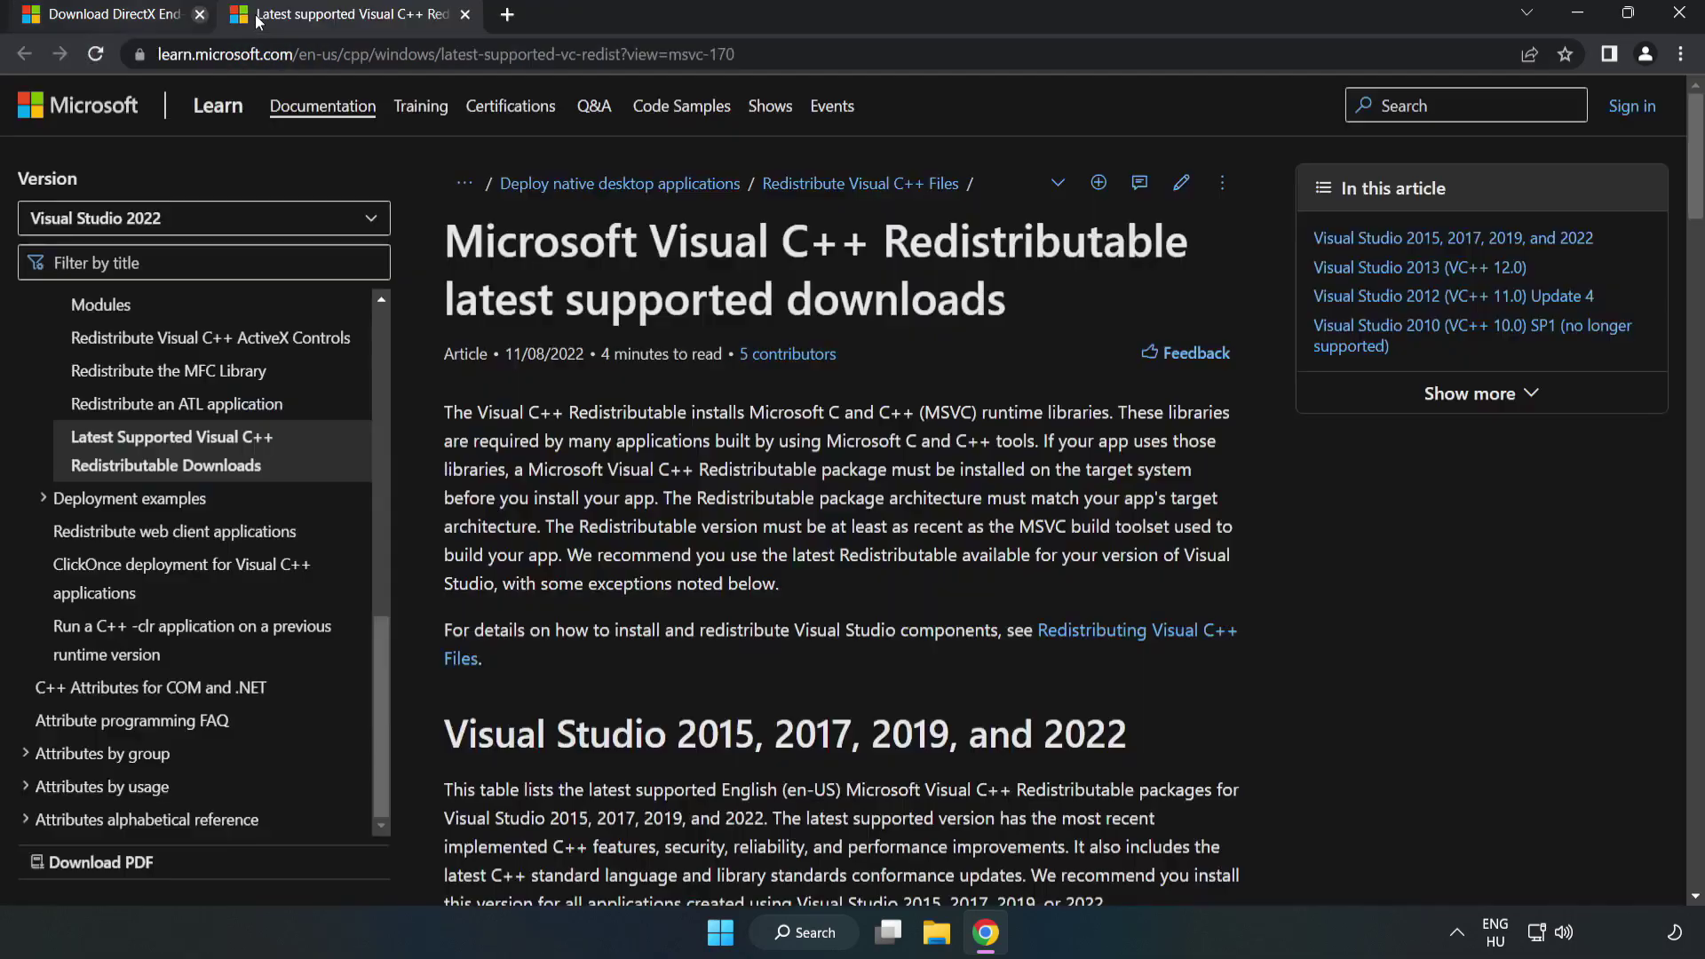
pyautogui.click(721, 50)
pyautogui.click(875, 295)
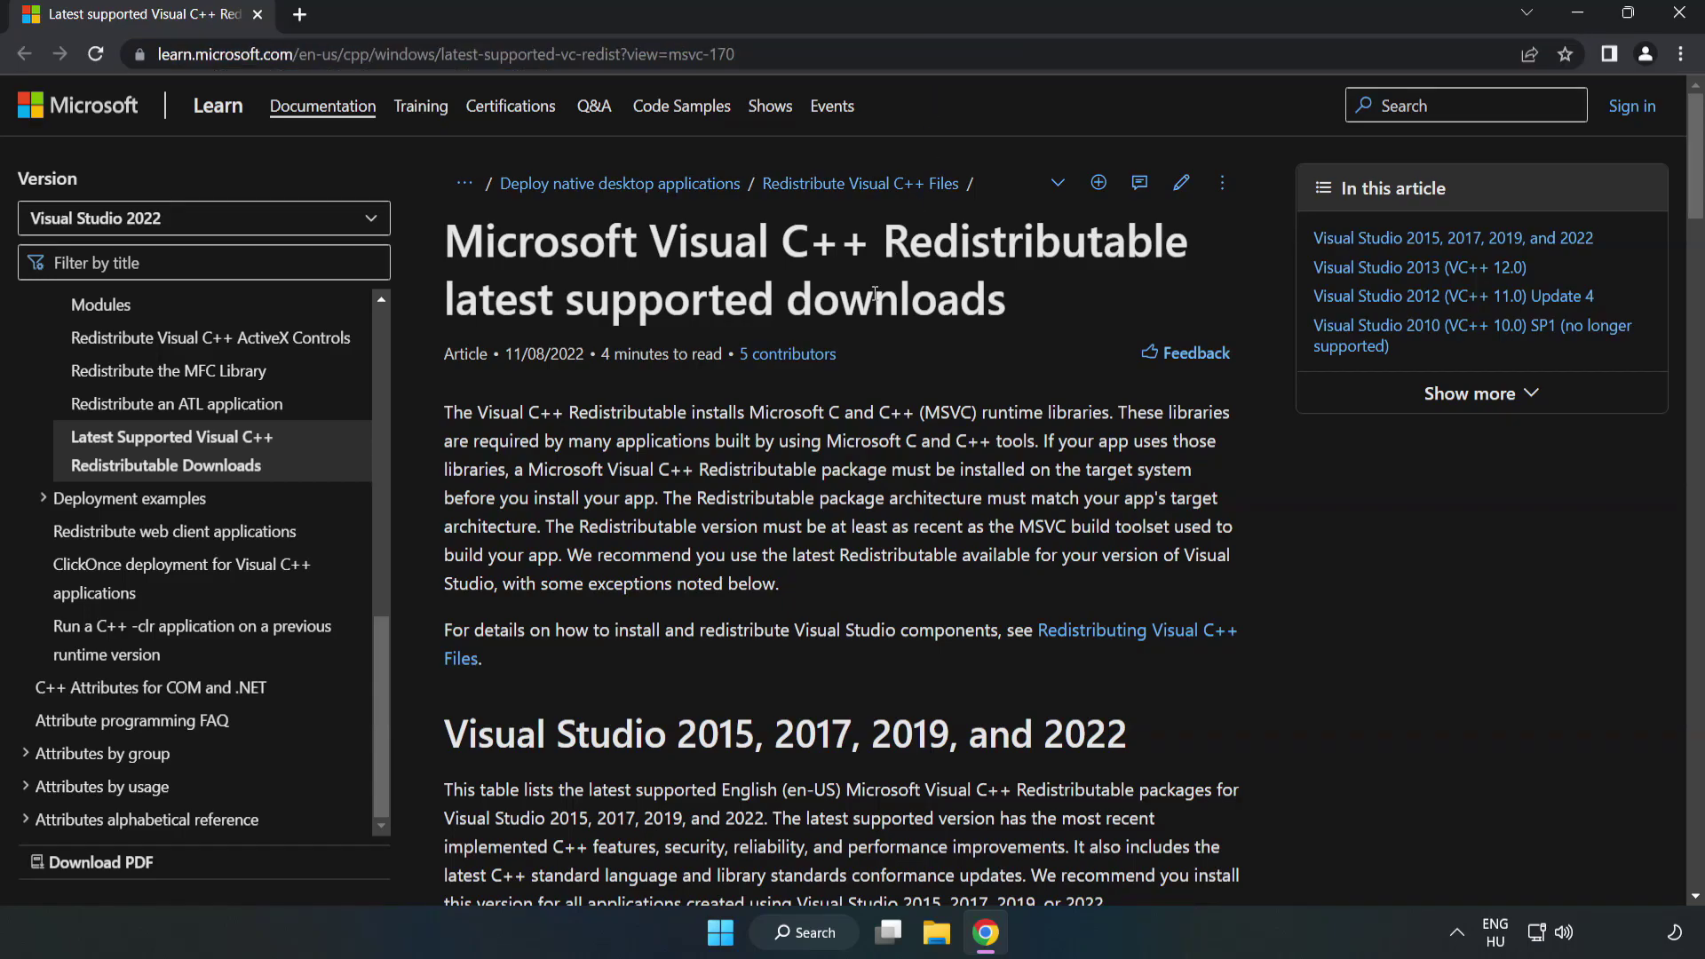
pyautogui.moveTo(1696, 189); pyautogui.dragTo(1697, 274)
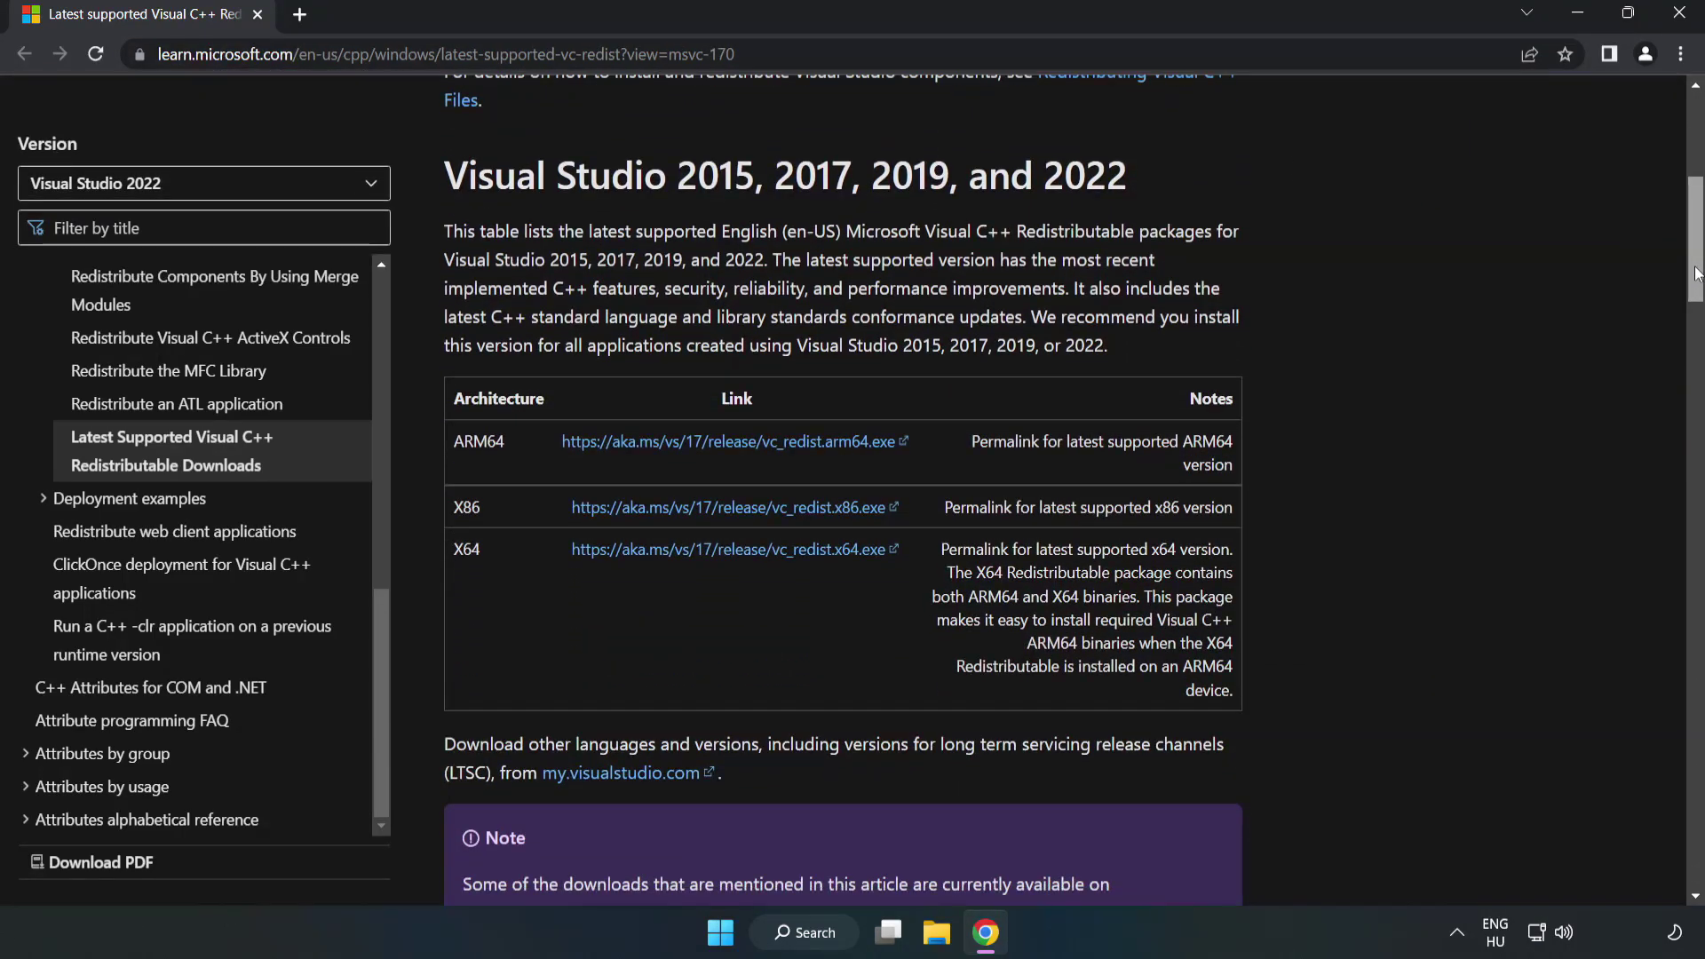
pyautogui.click(734, 451)
pyautogui.click(746, 508)
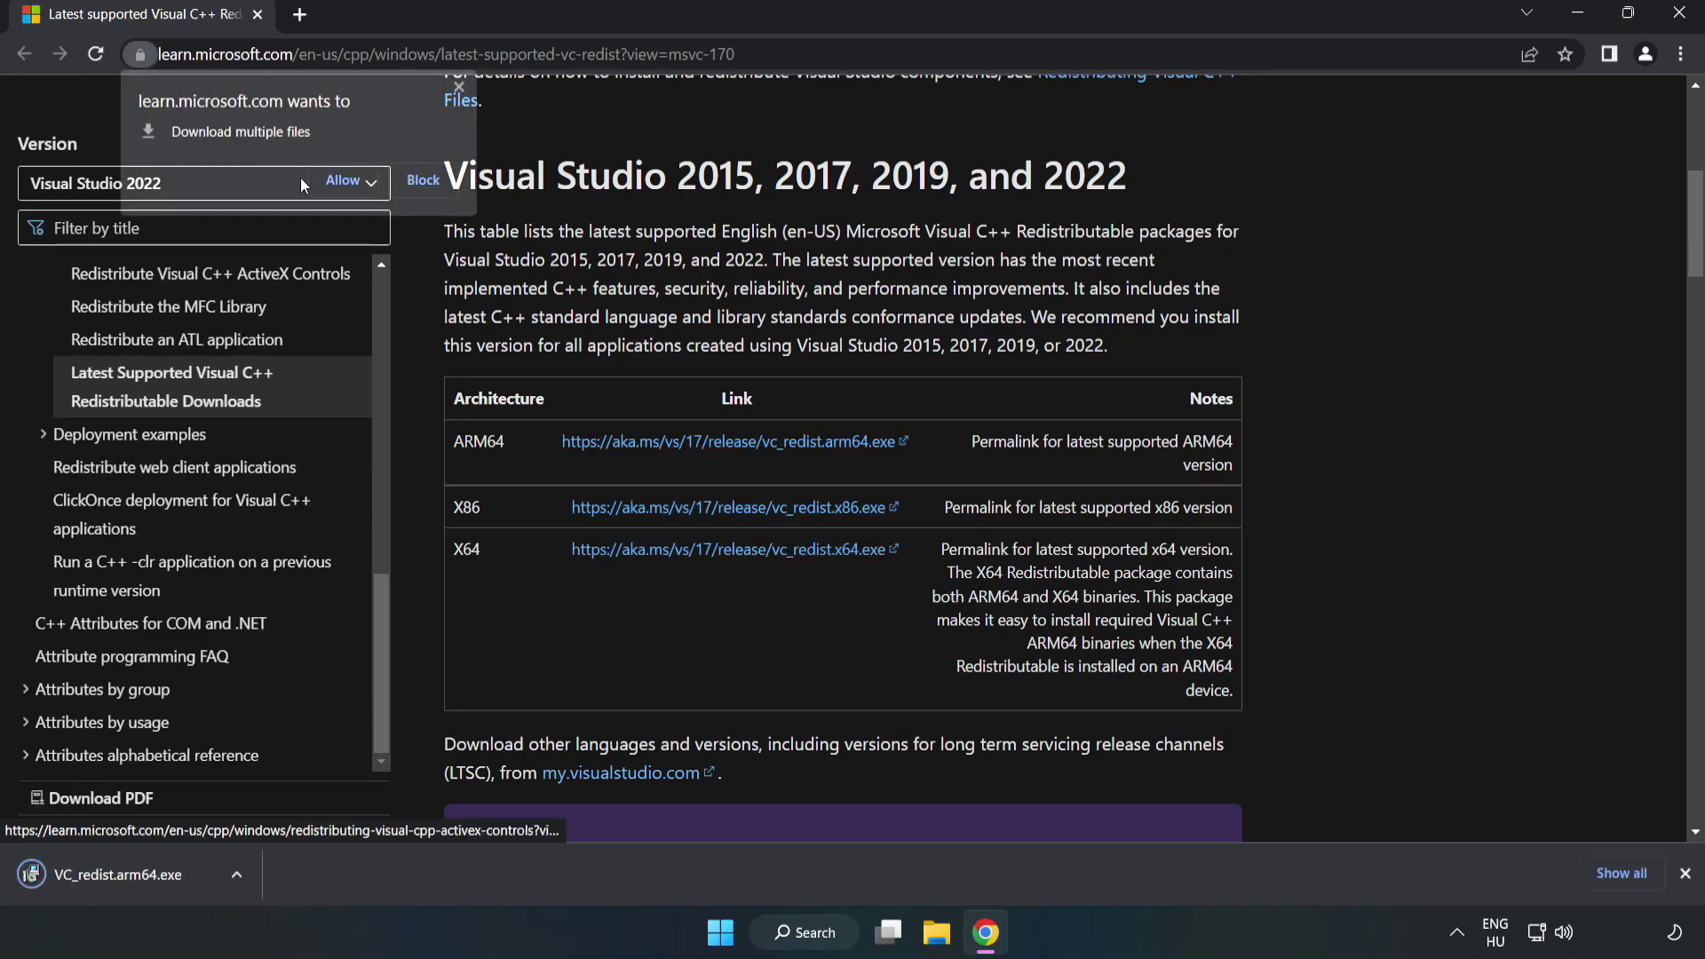
pyautogui.click(345, 179)
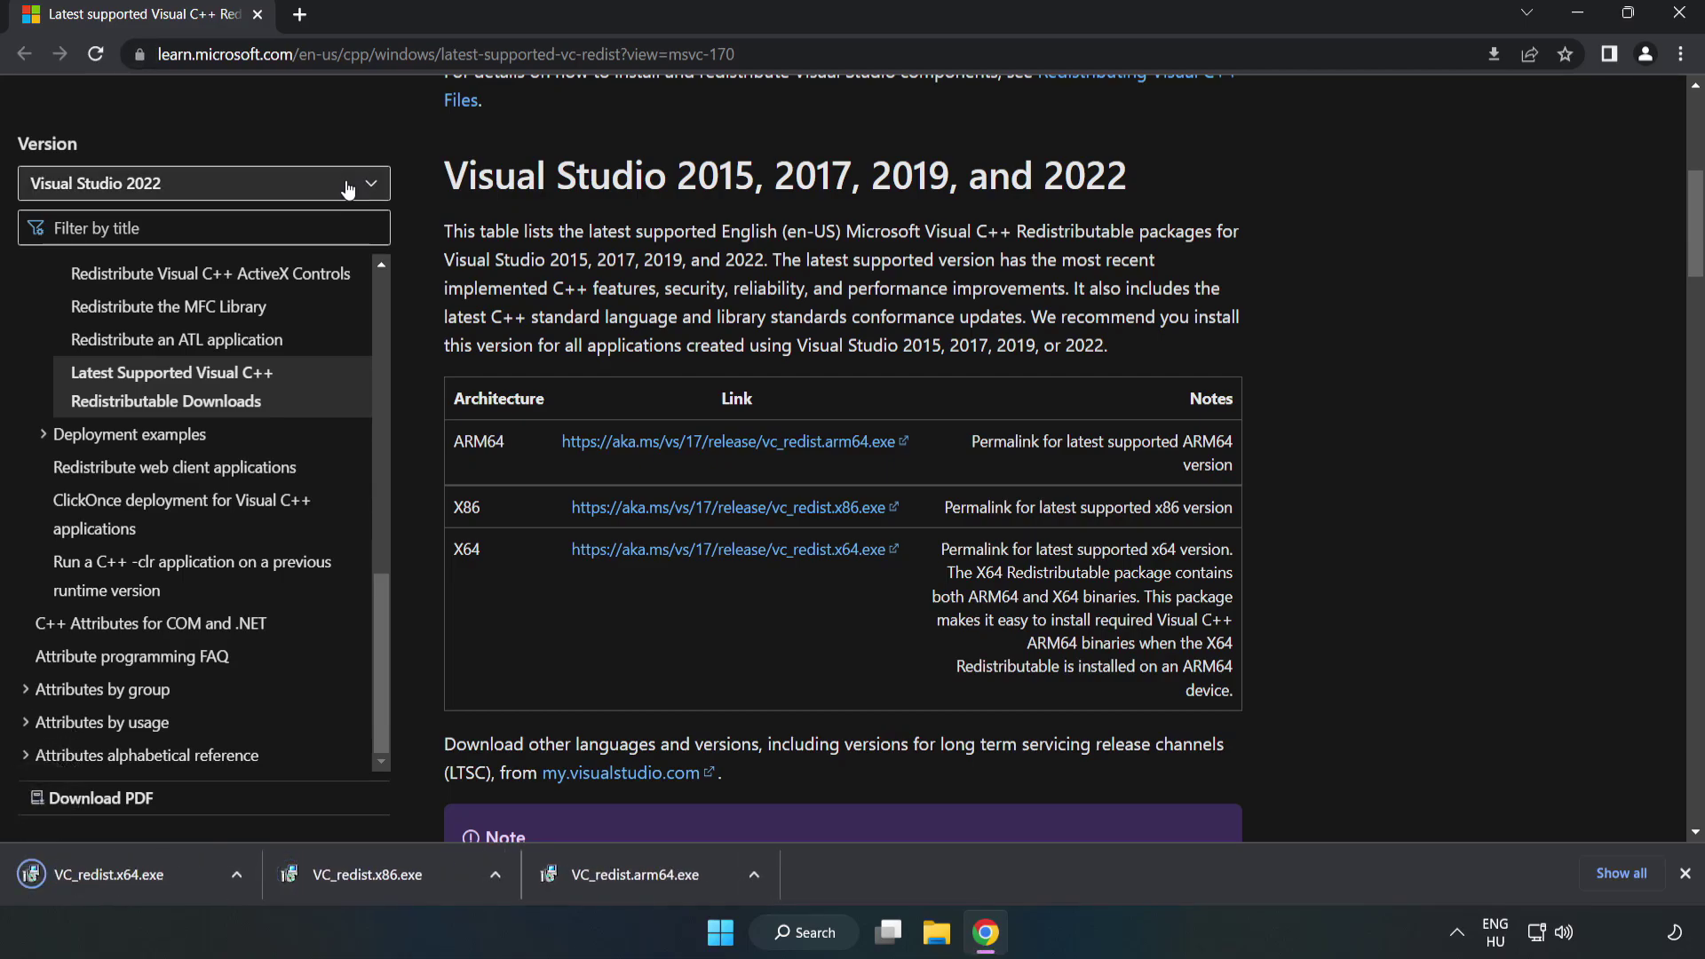
# Step: Run the ARM64 redistributable installer, accept the licence terms and start installing
pyautogui.click(653, 881)
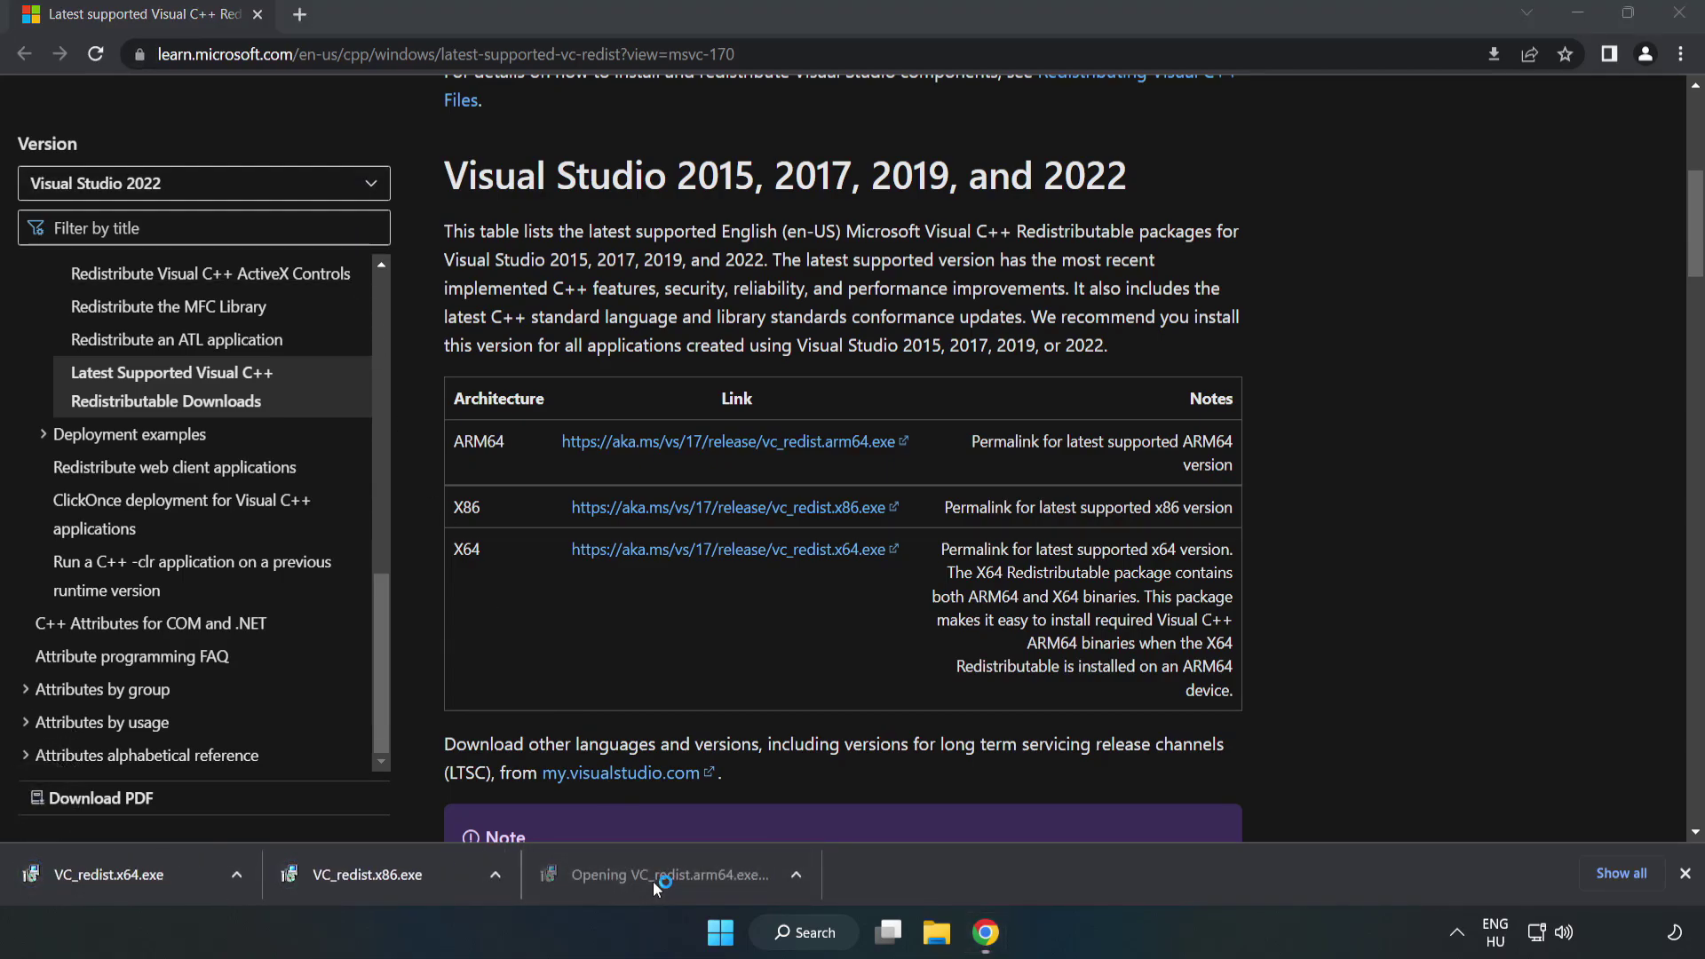
pyautogui.moveTo(1093, 435); pyautogui.dragTo(1028, 558)
pyautogui.click(751, 554)
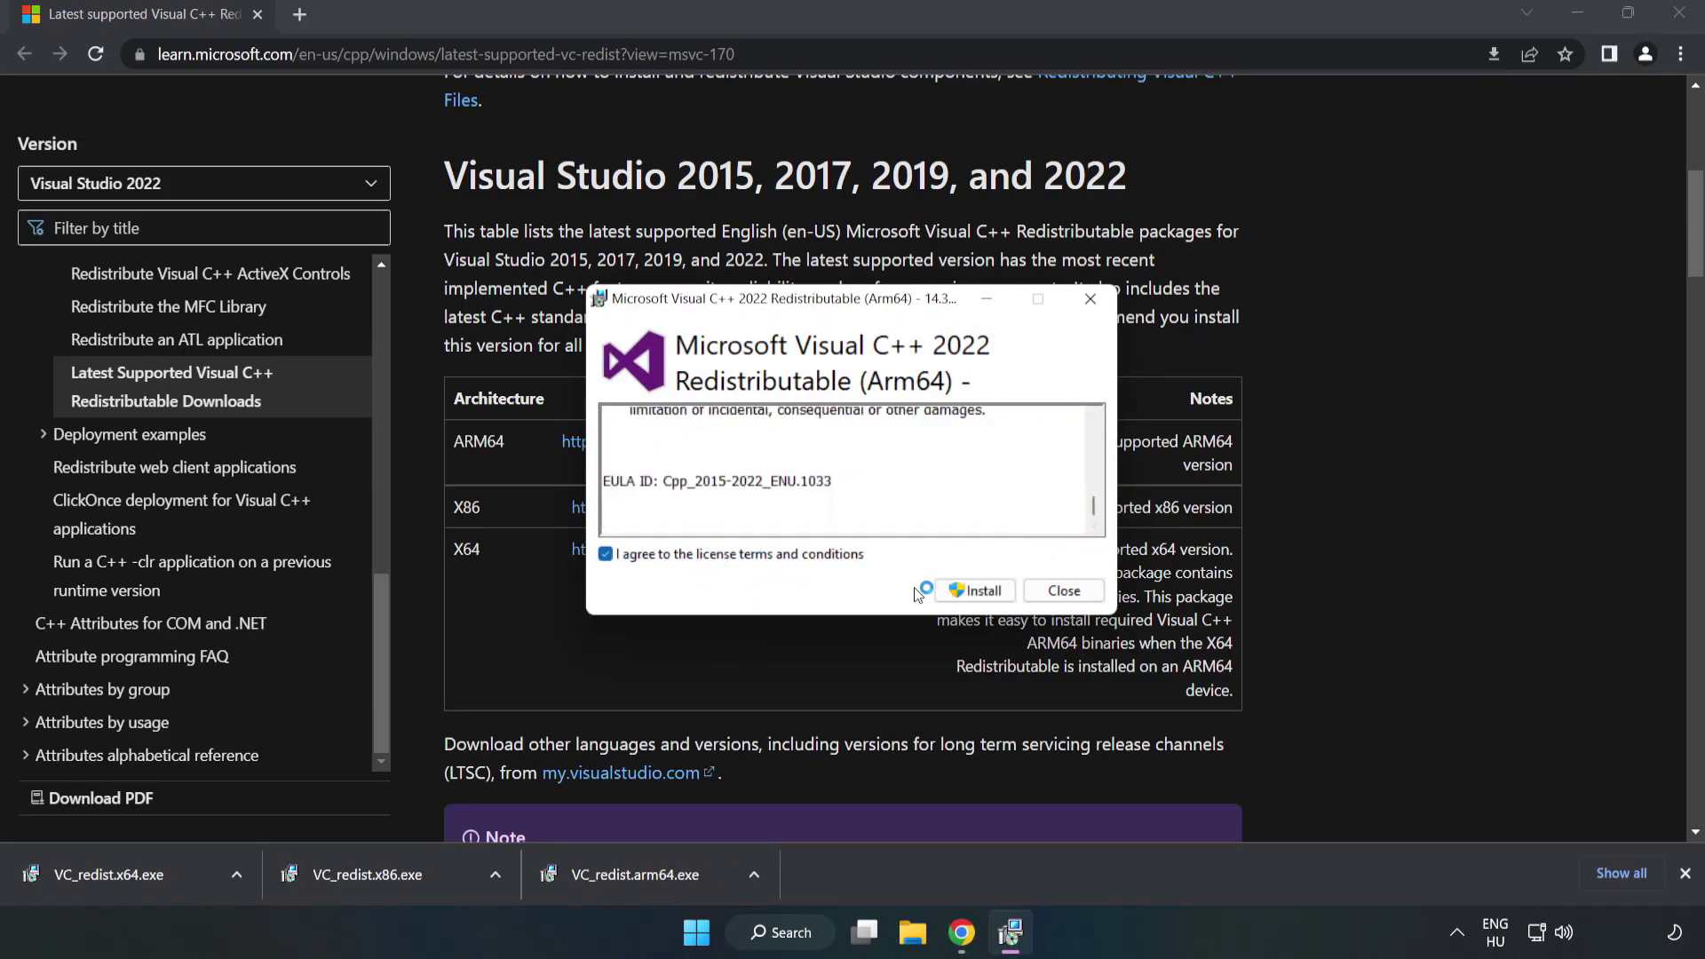
pyautogui.click(977, 600)
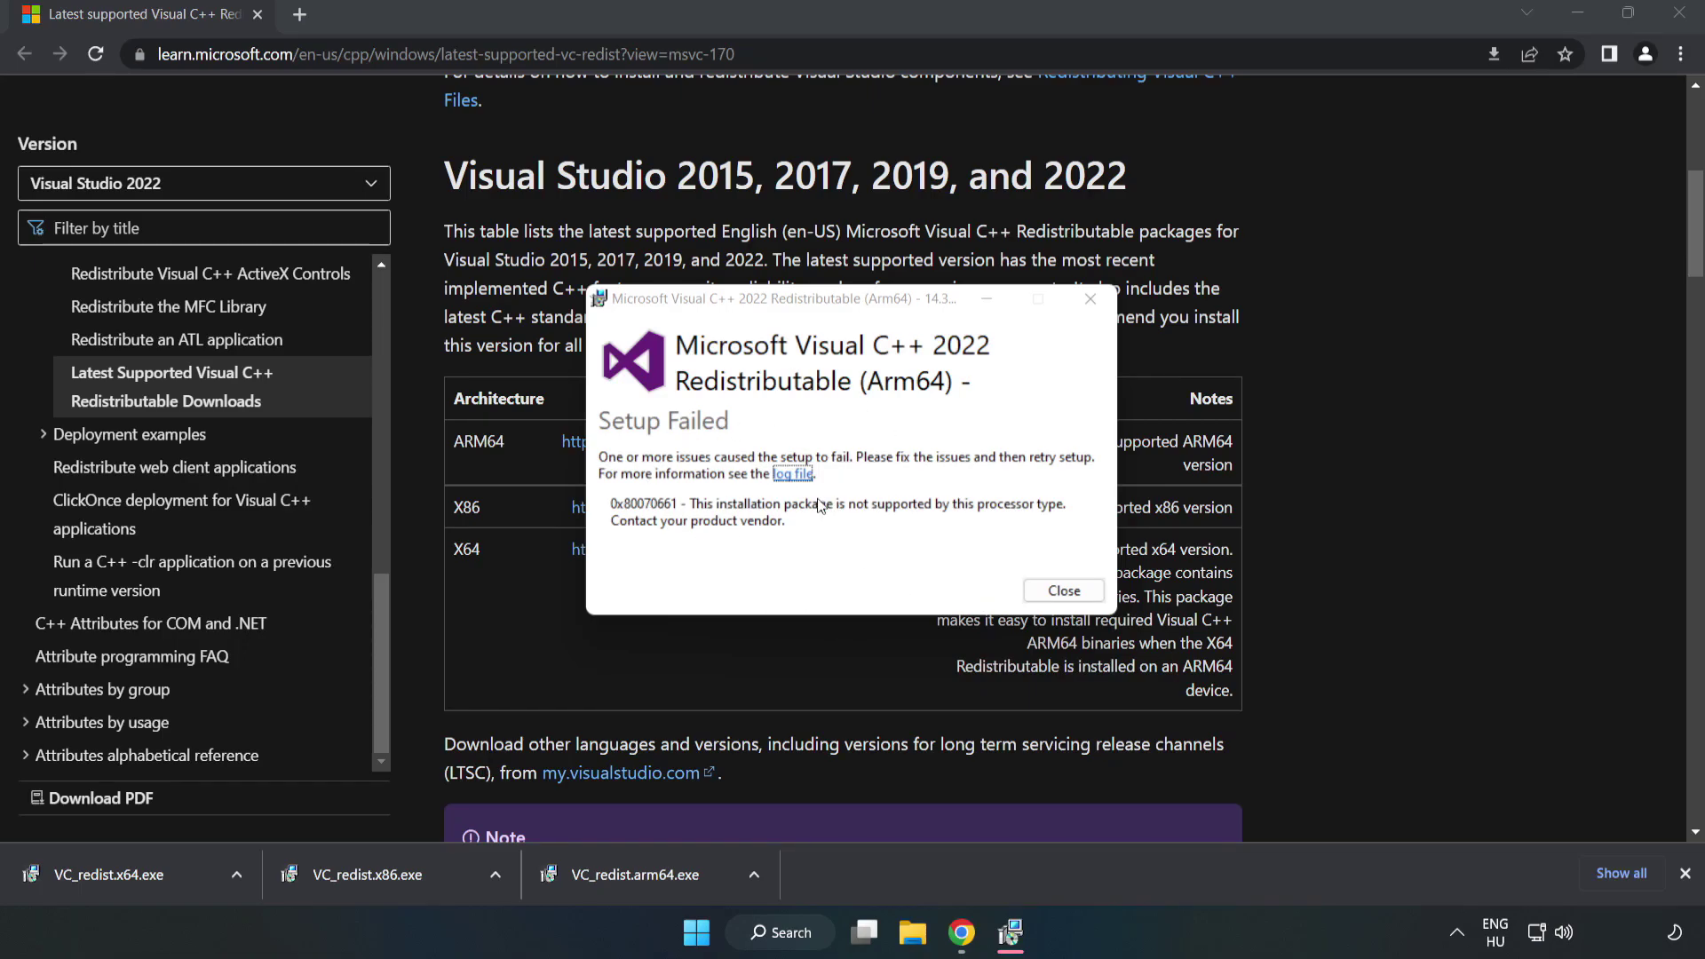
# Step: Dismiss the failed ARM64 setup, then install the x86 and x64 14.34.31931 redistributables
pyautogui.click(1064, 591)
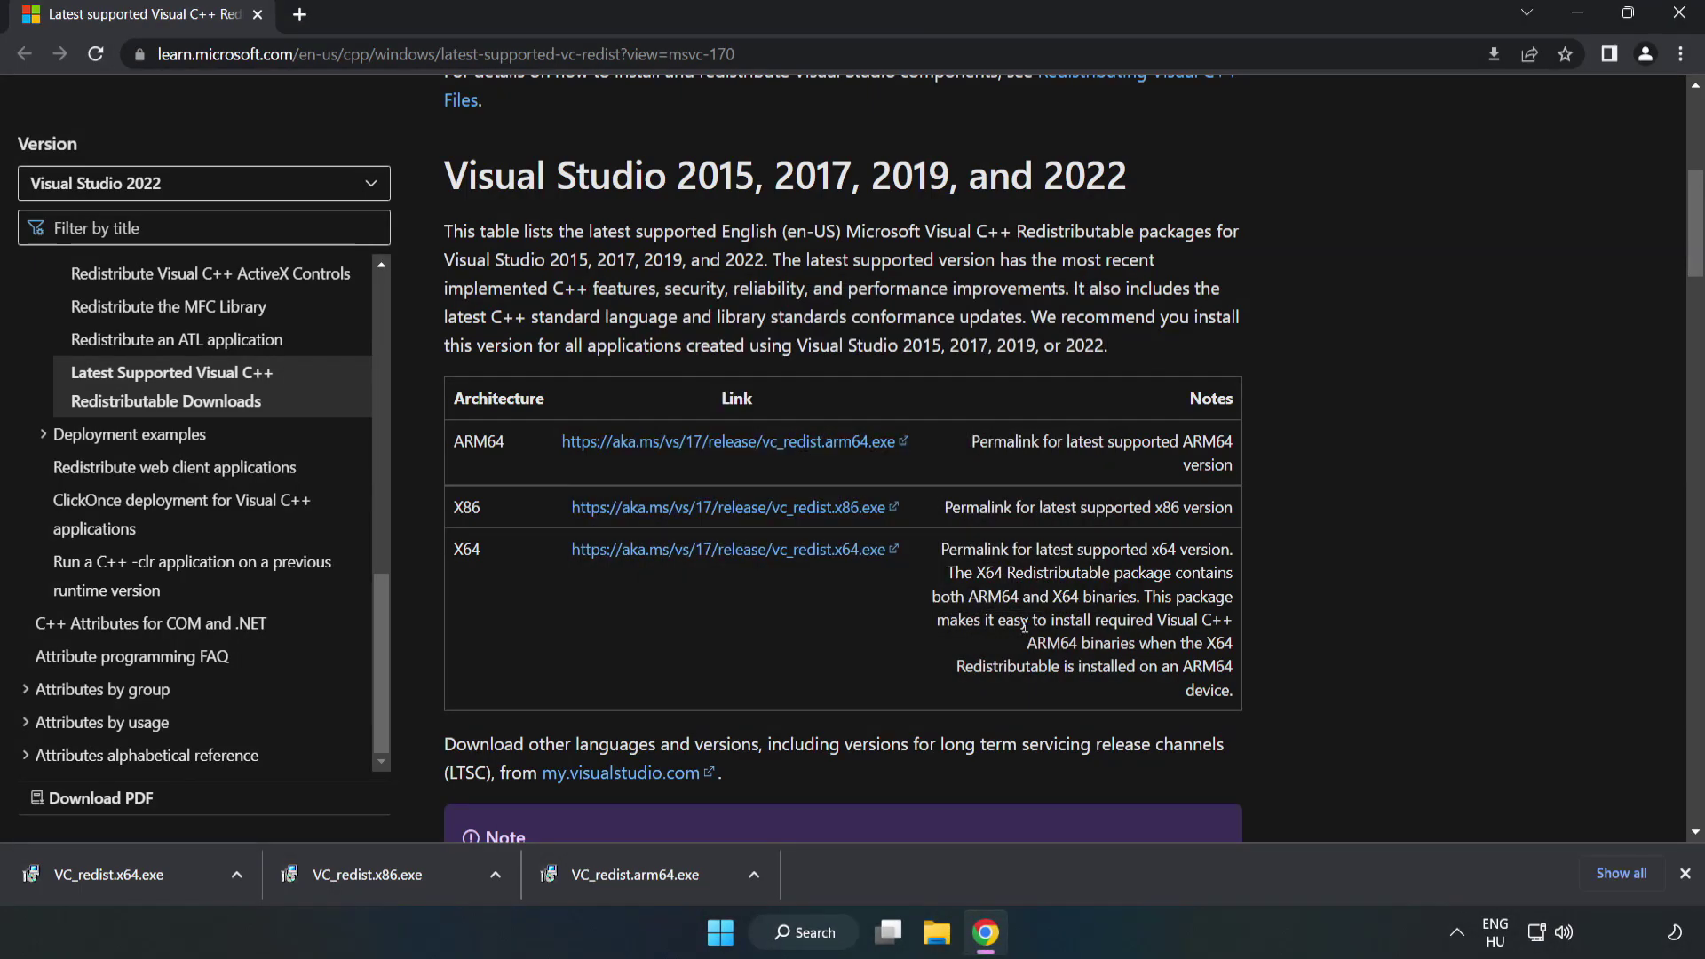
pyautogui.click(405, 871)
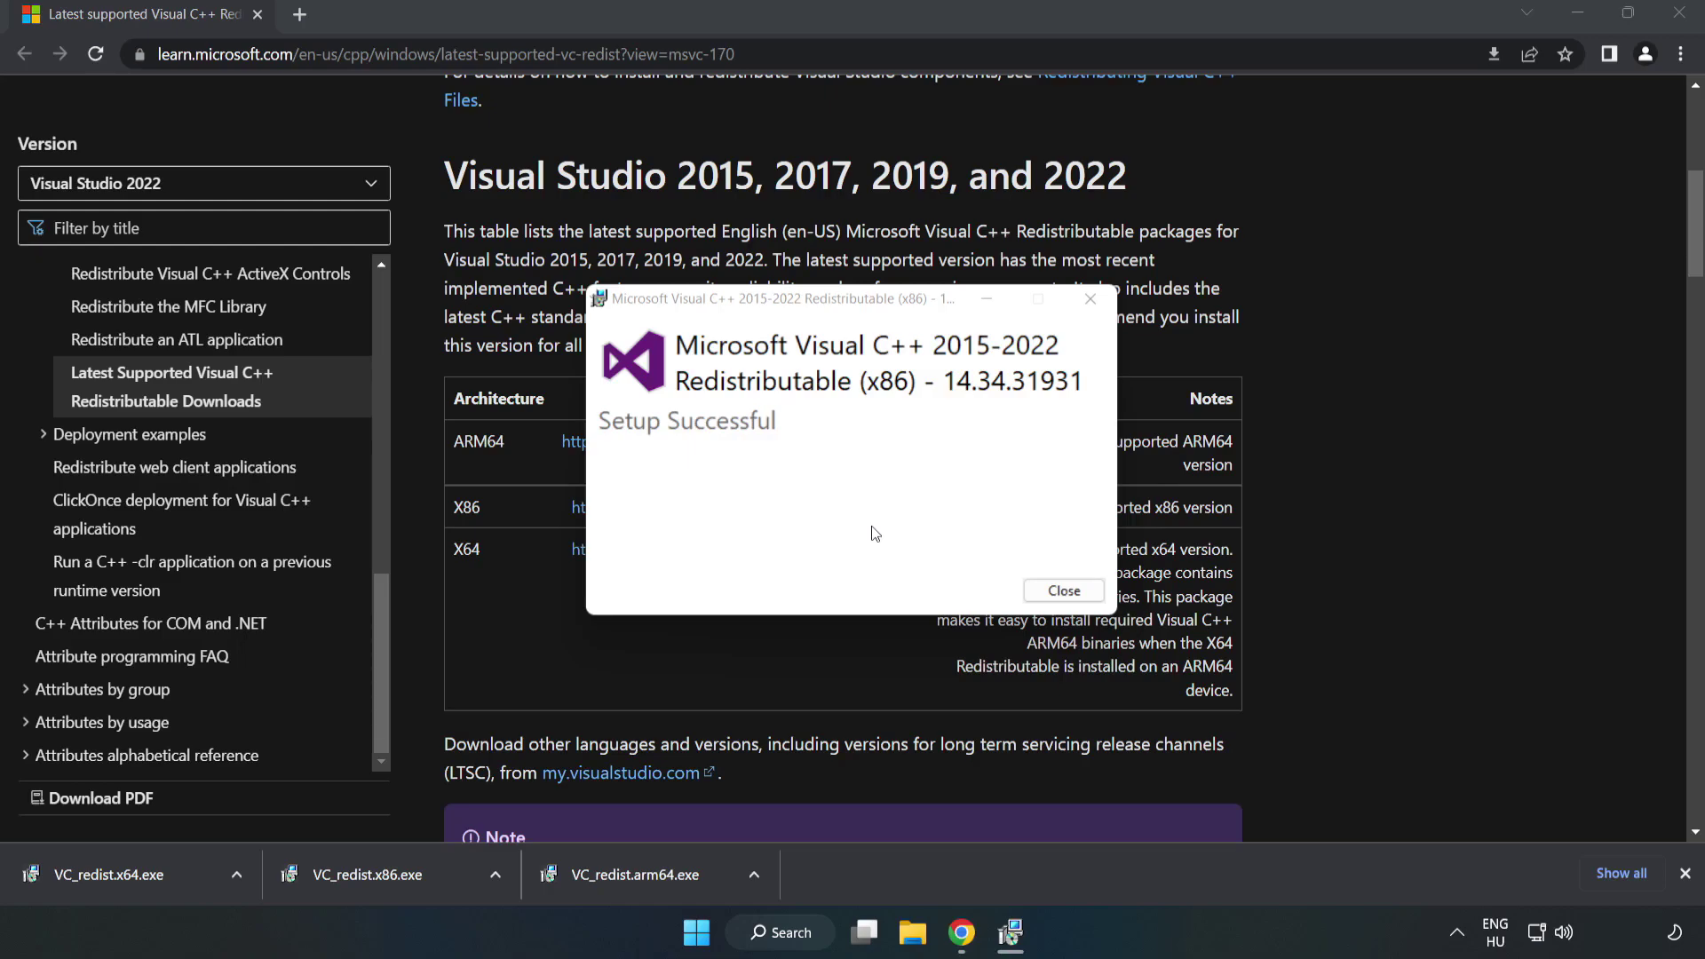
pyautogui.click(1064, 591)
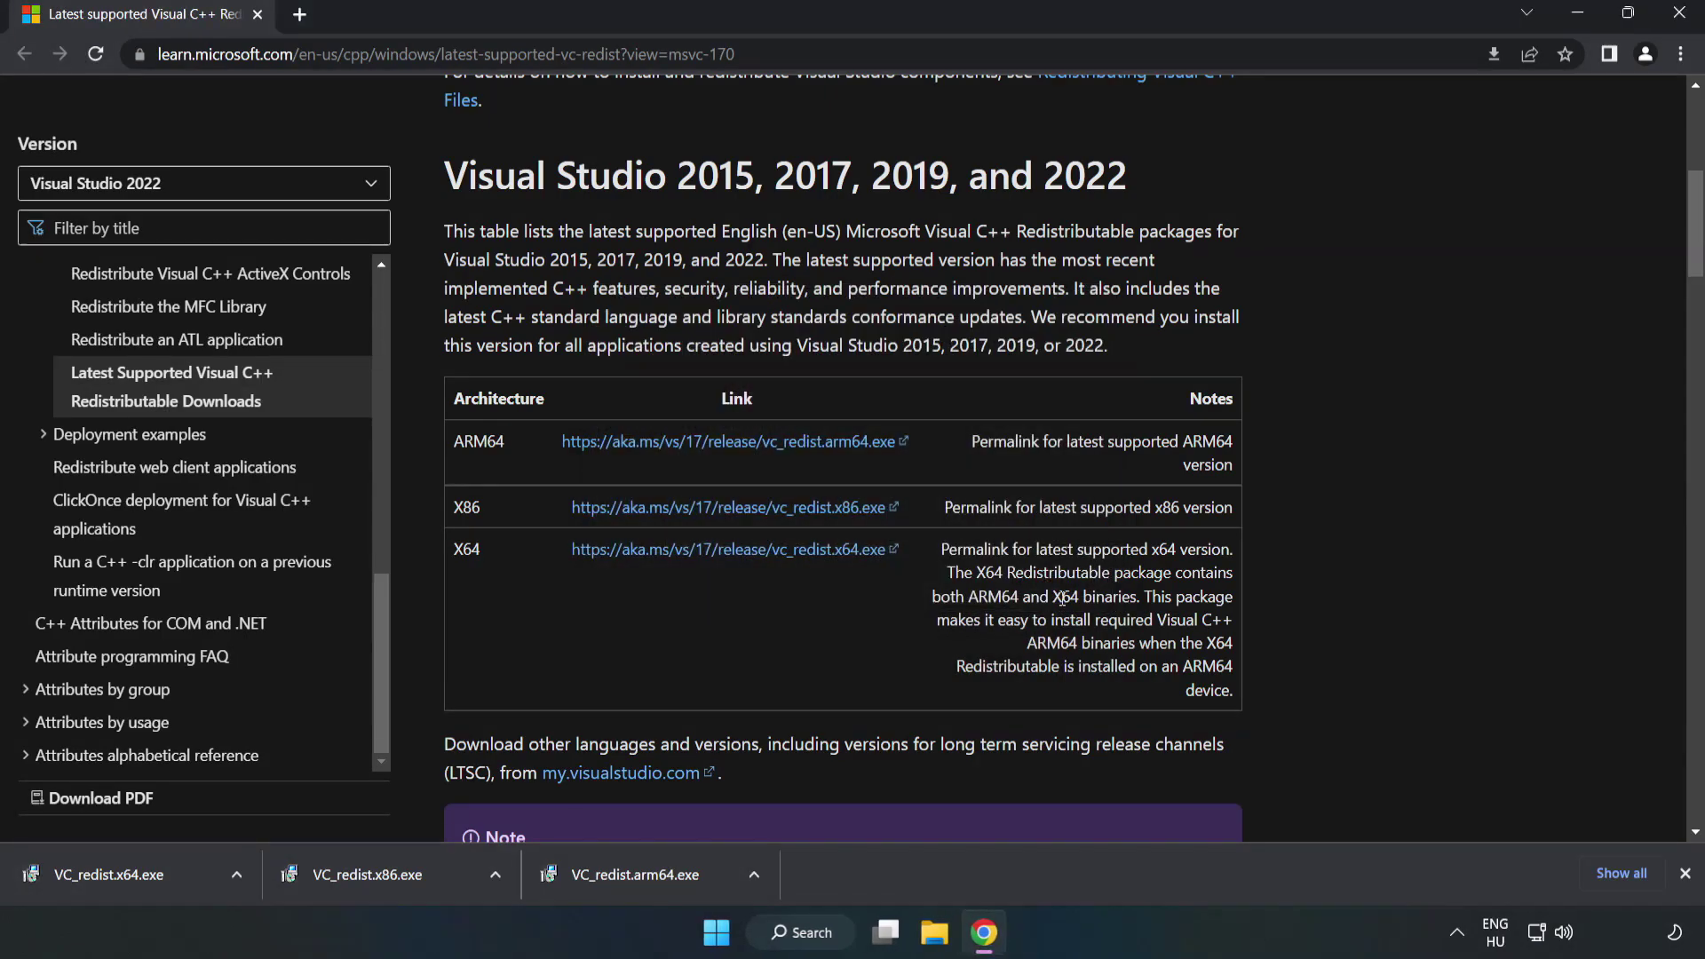
pyautogui.click(92, 870)
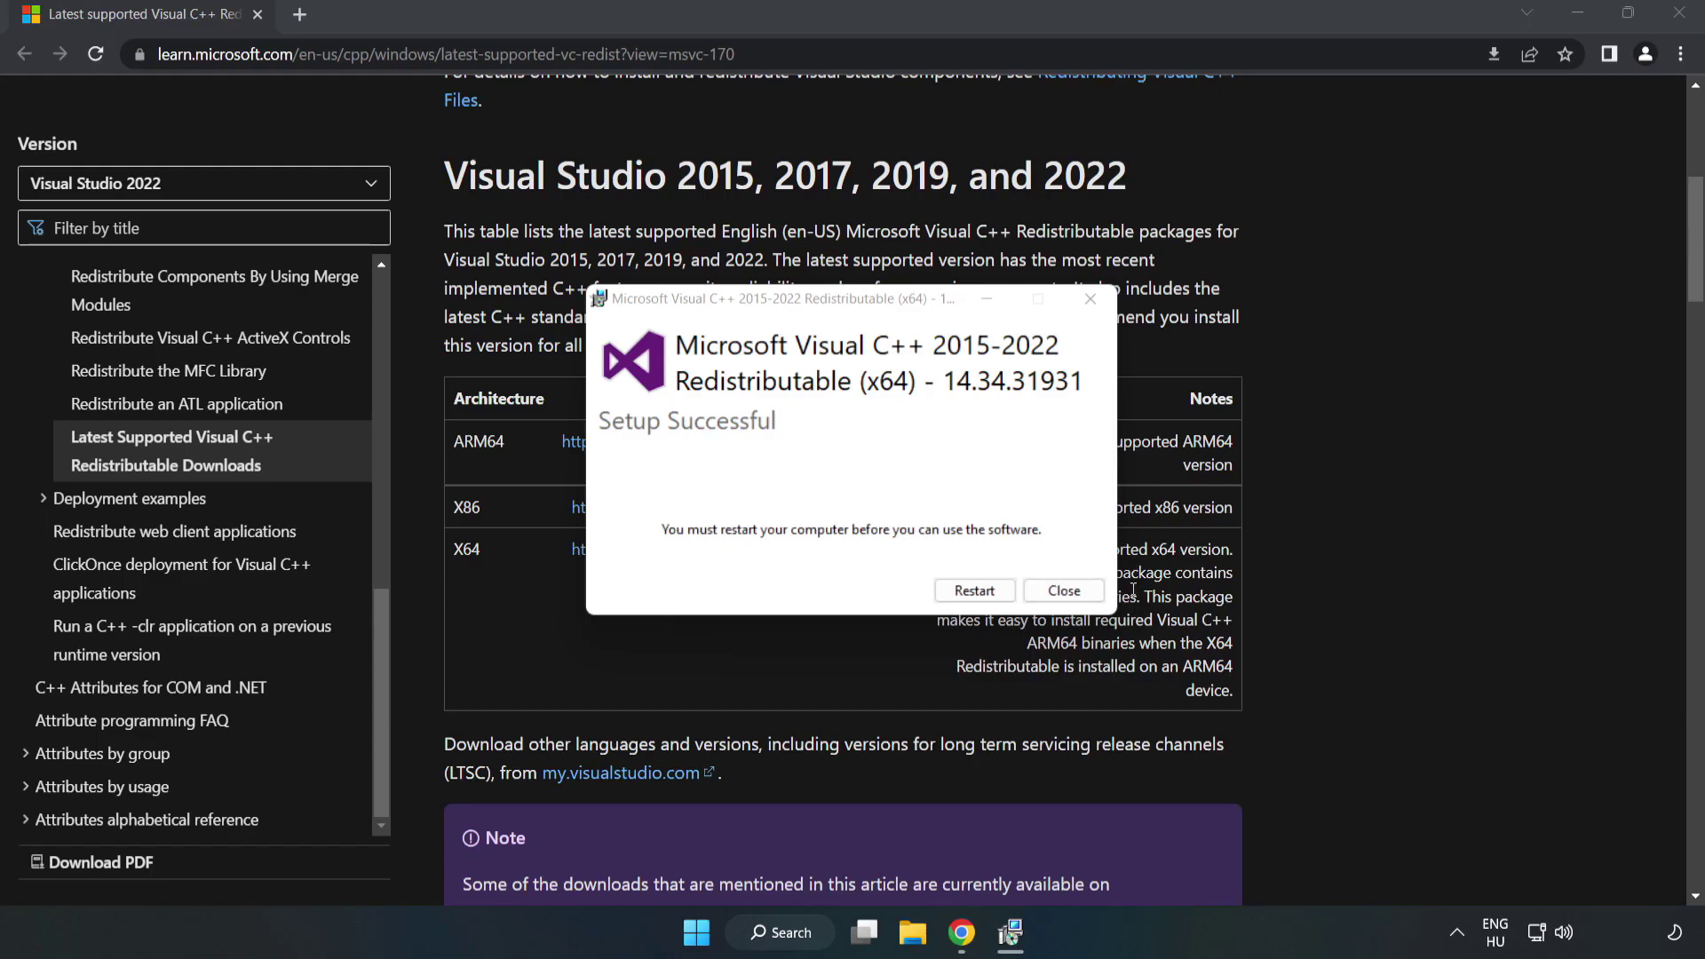
pyautogui.click(1064, 593)
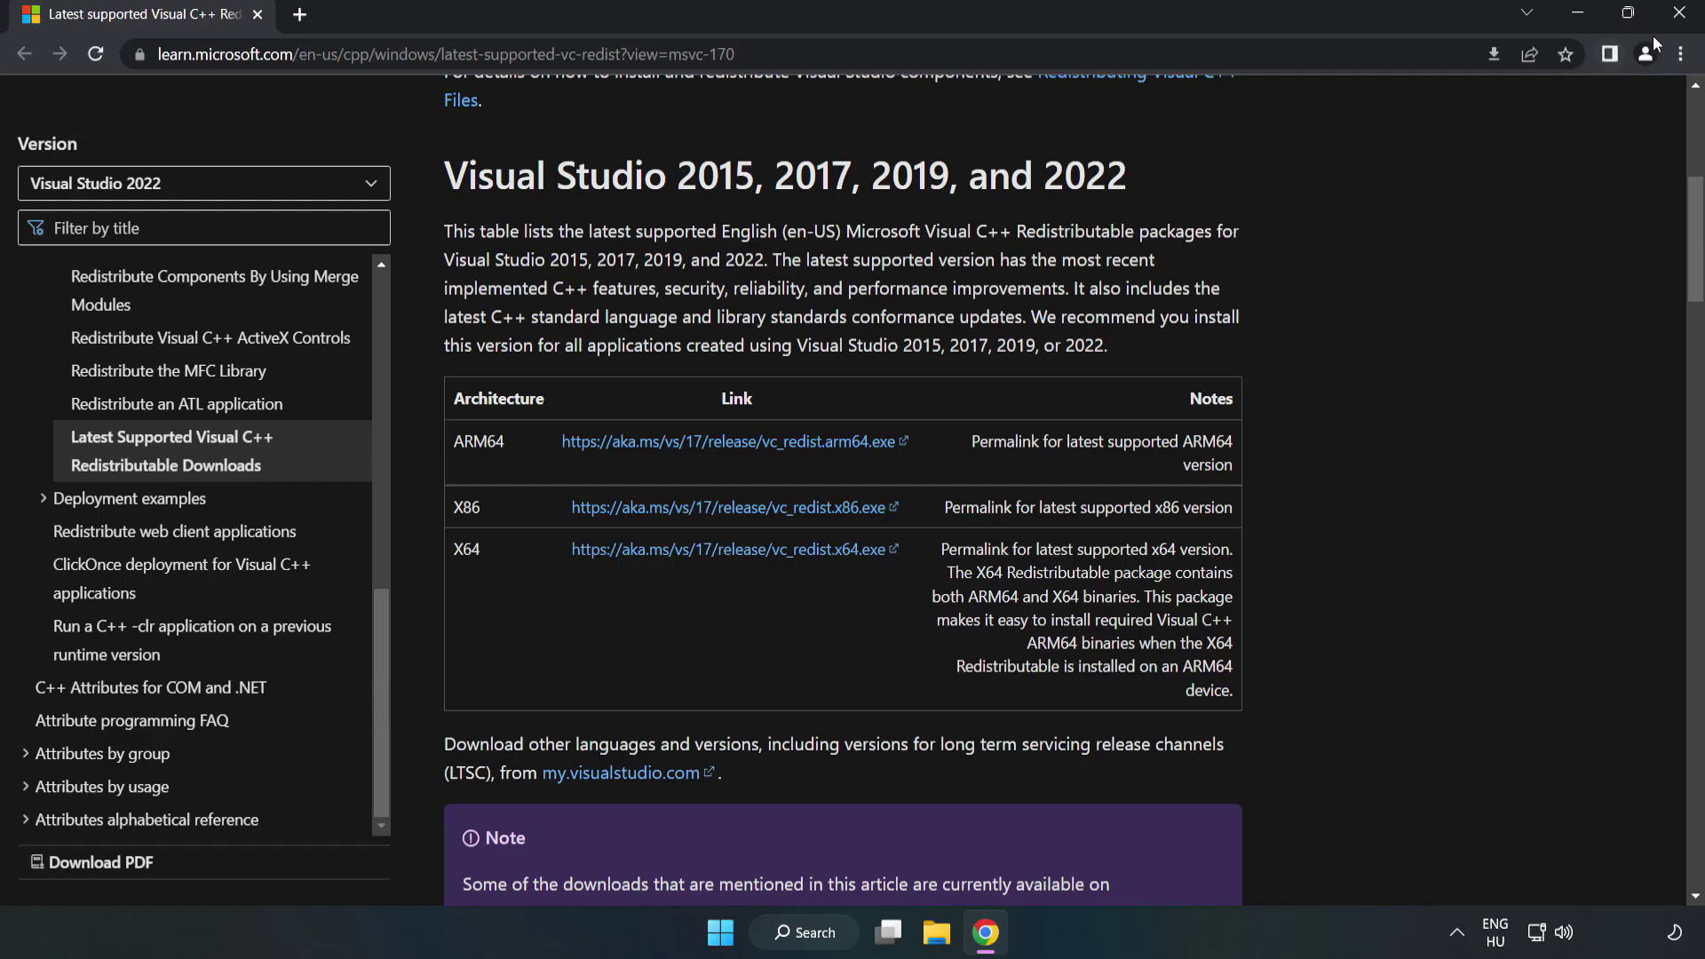
# Step: Close Chrome and show the Start menu's power options, including Restart
pyautogui.click(1681, 19)
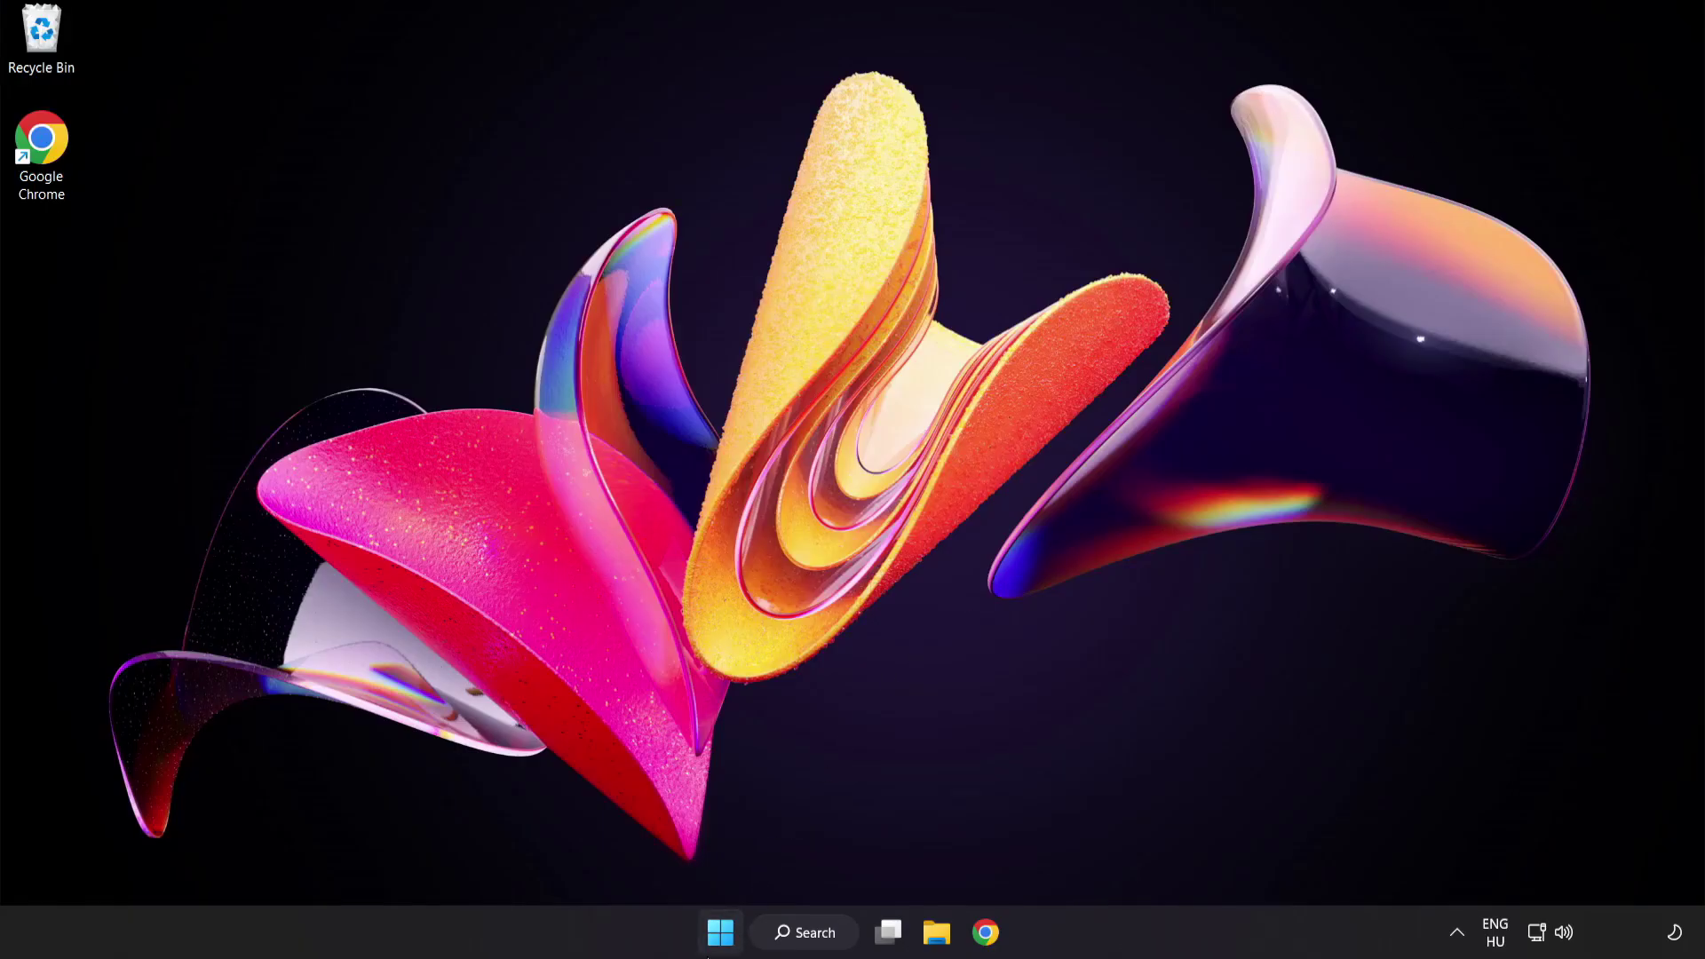
pyautogui.click(721, 932)
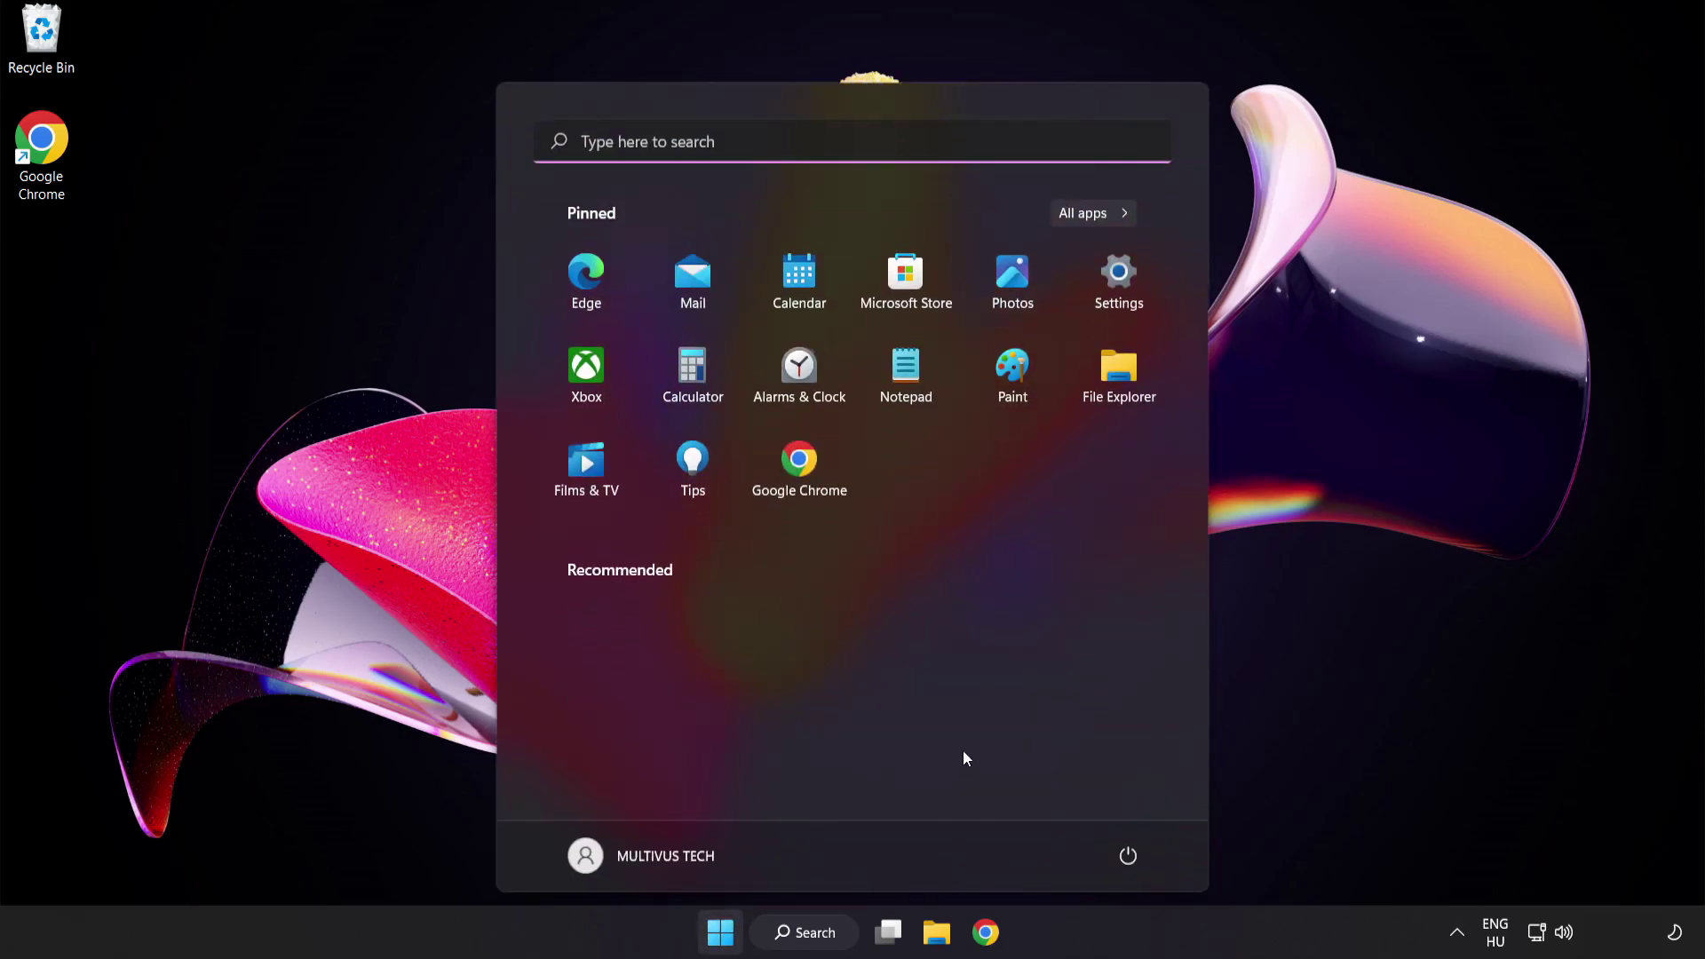
pyautogui.click(1128, 855)
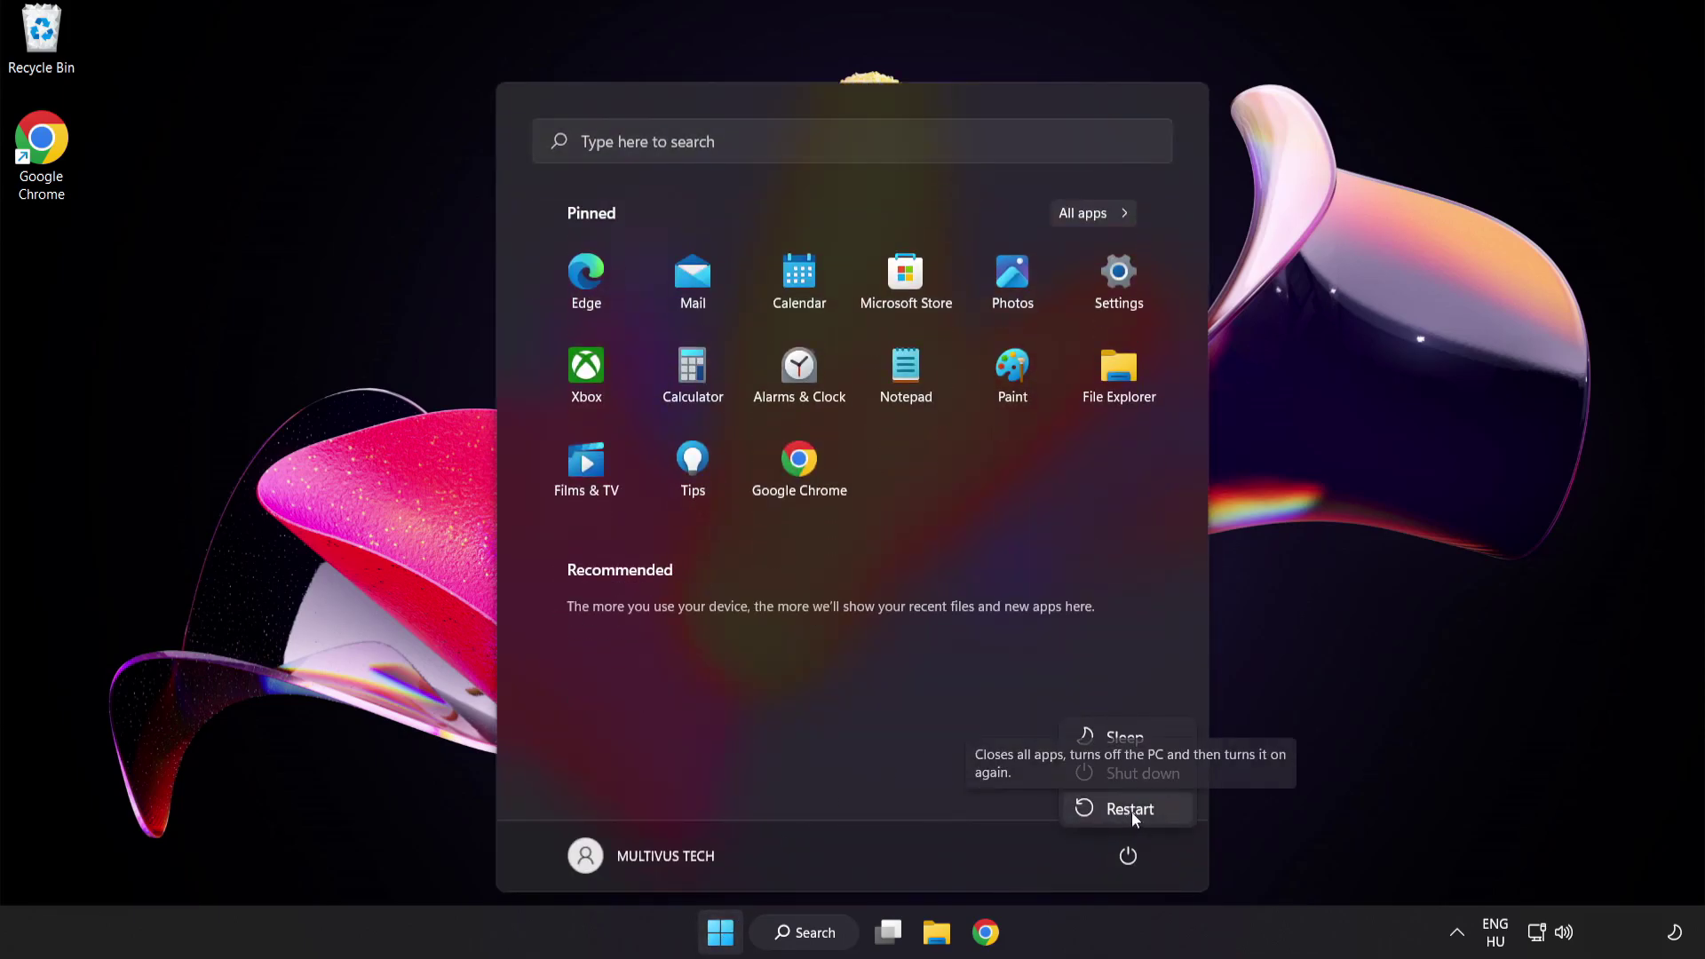